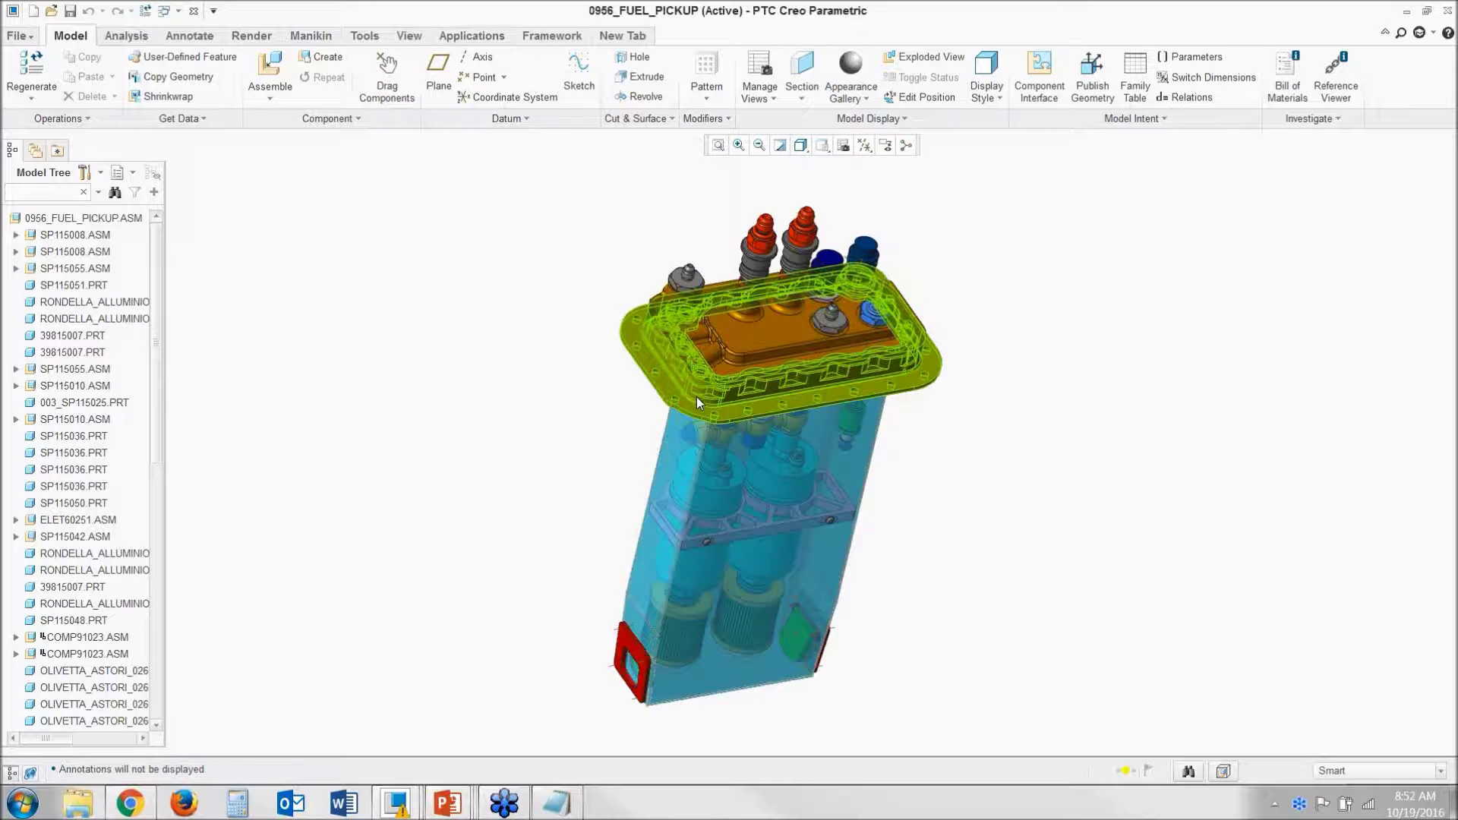
# Step: Start a screw fastener at the cover's corner datum point, using the SP115050 surface for the screw head and the 003_SP115025 surface for the thread start
pyautogui.moveTo(697, 400)
pyautogui.mouseDown(button='middle')
pyautogui.moveTo(693, 436)
pyautogui.moveTo(710, 381)
pyautogui.mouseUp(button='middle')
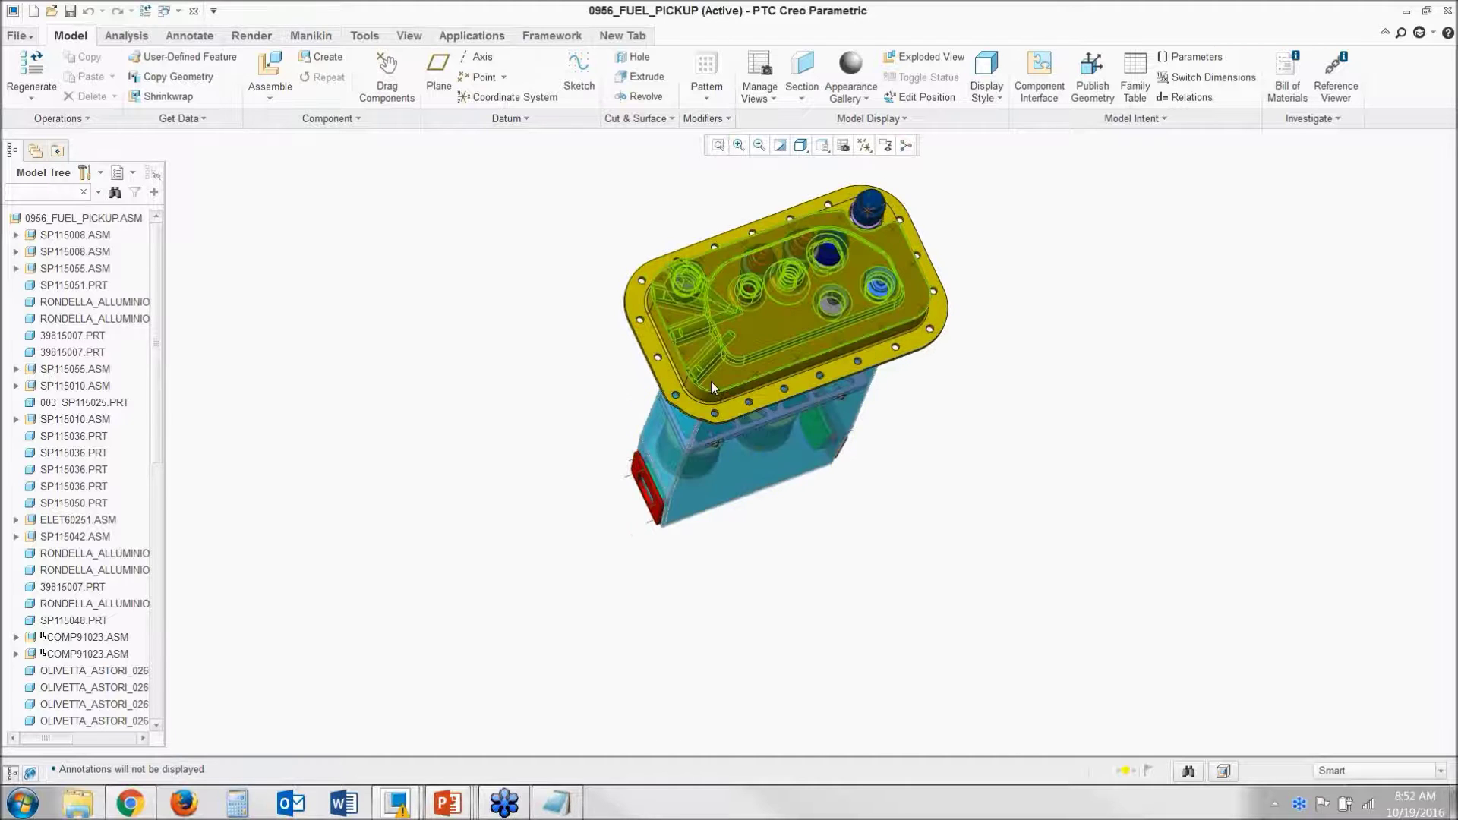
pyautogui.scroll(10, 713, 377)
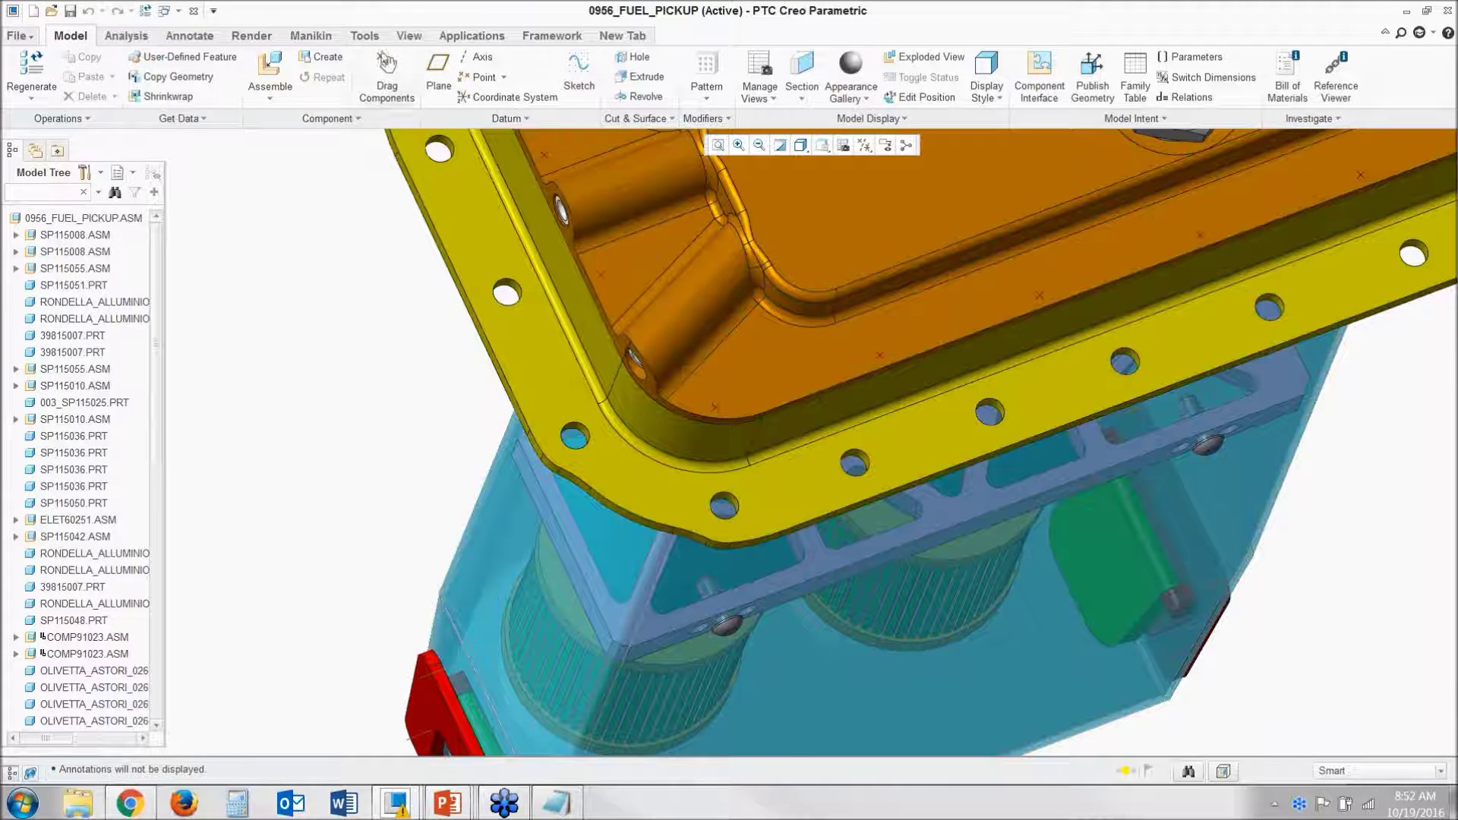
pyautogui.click(365, 36)
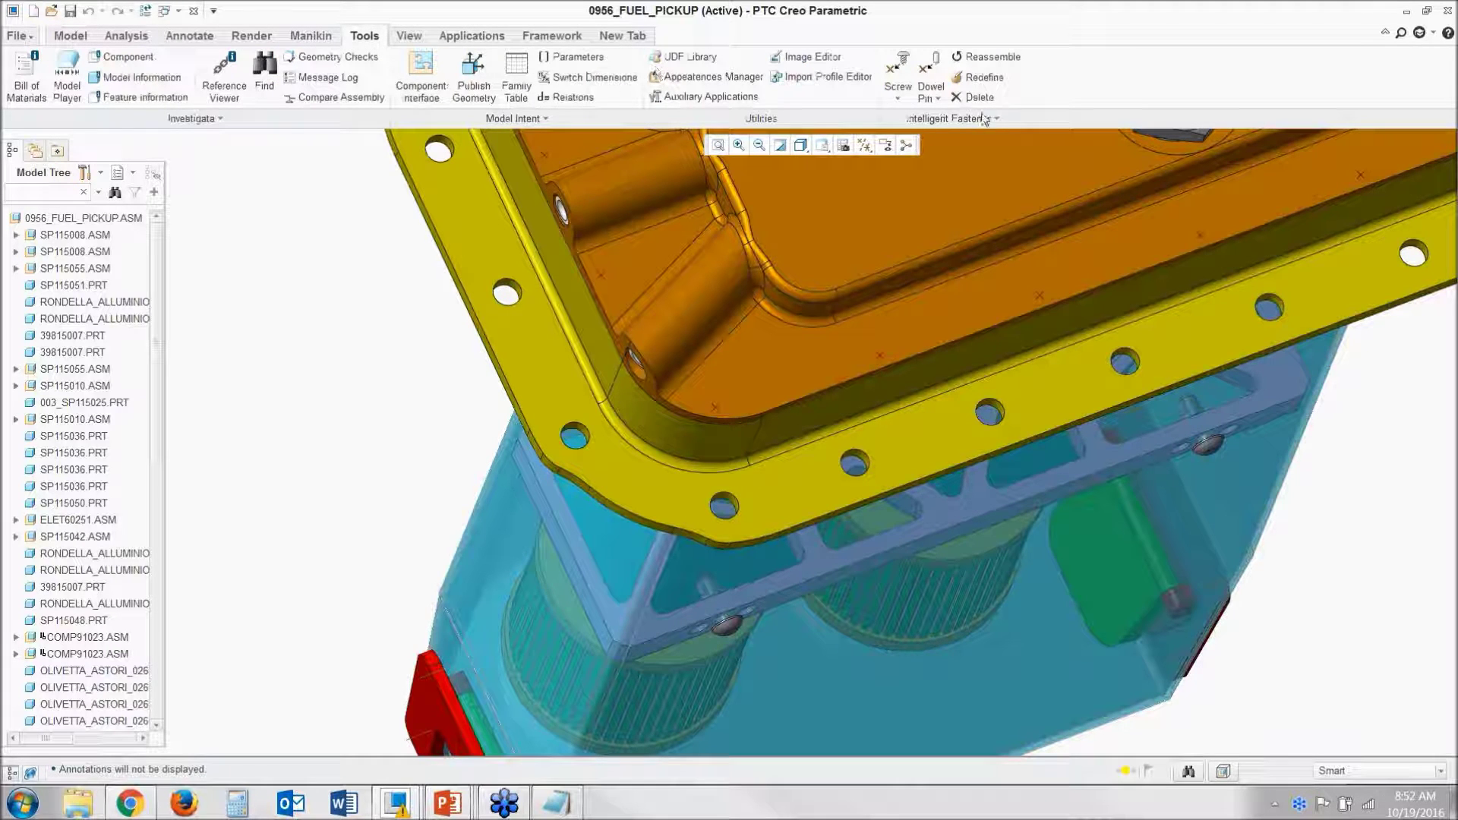
pyautogui.click(898, 74)
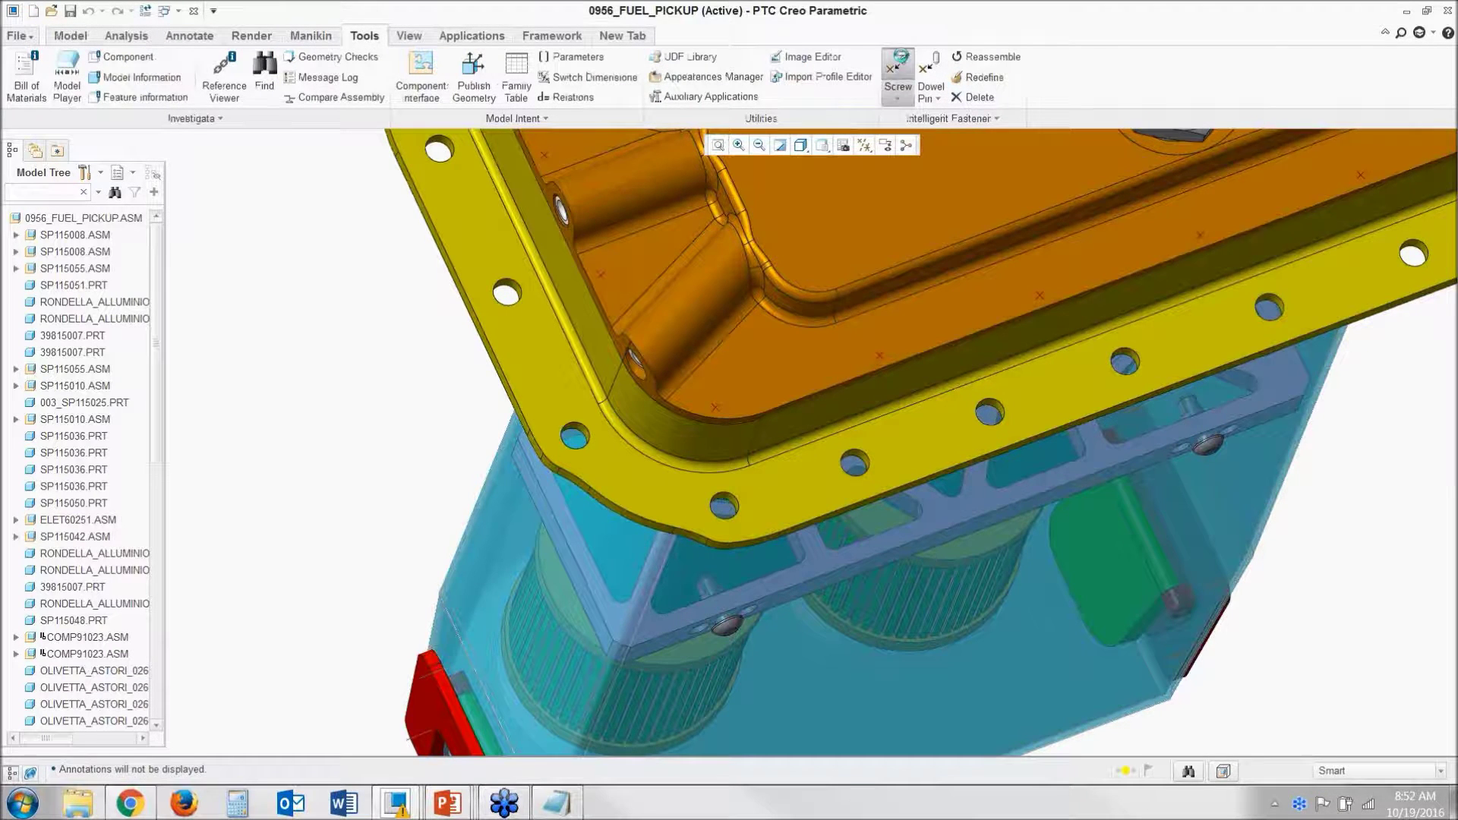
pyautogui.click(714, 407)
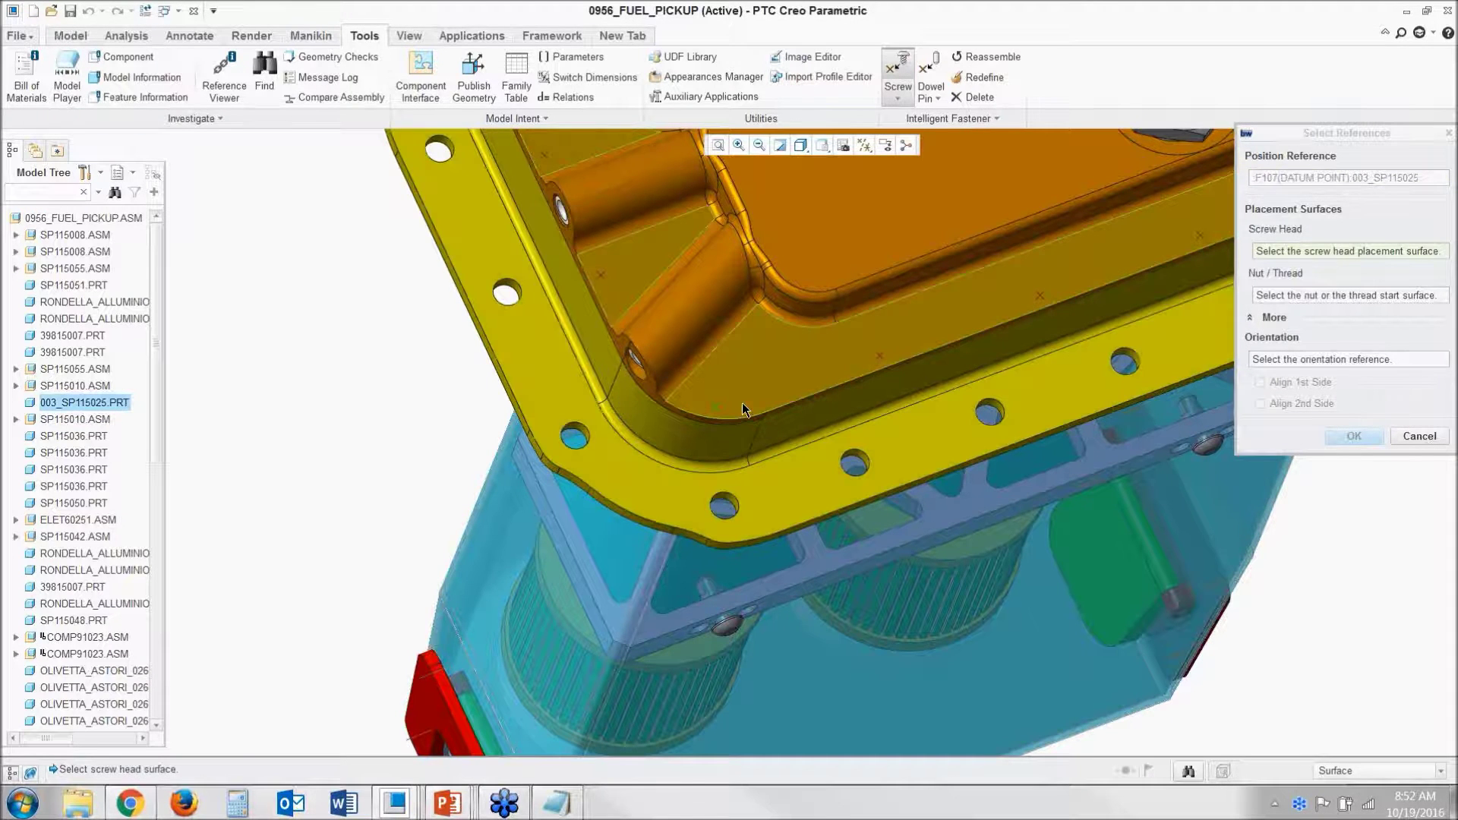
pyautogui.click(740, 415)
pyautogui.scroll(-5, 733, 422)
pyautogui.click(731, 421)
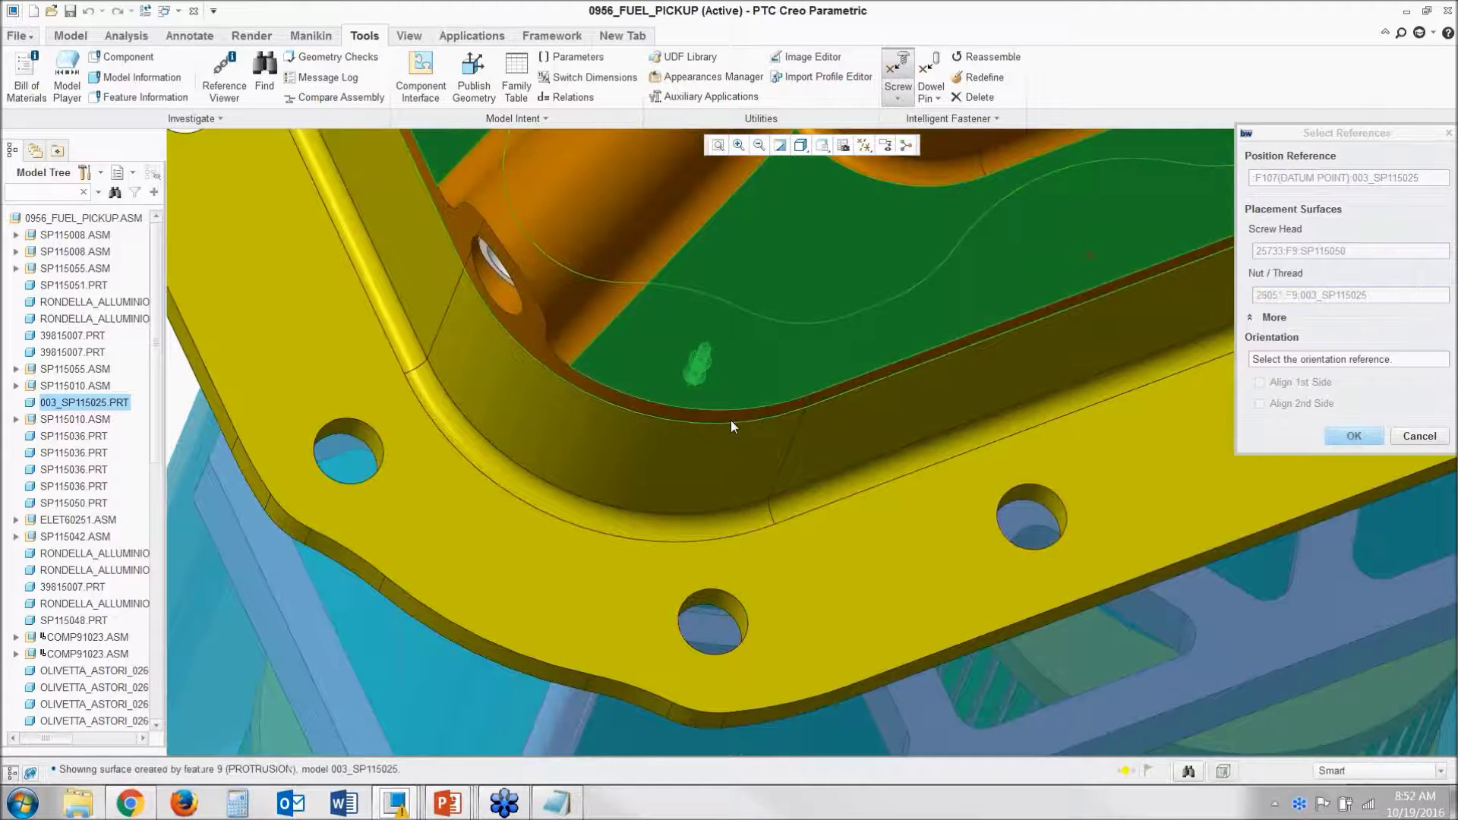
pyautogui.middleClick(730, 421)
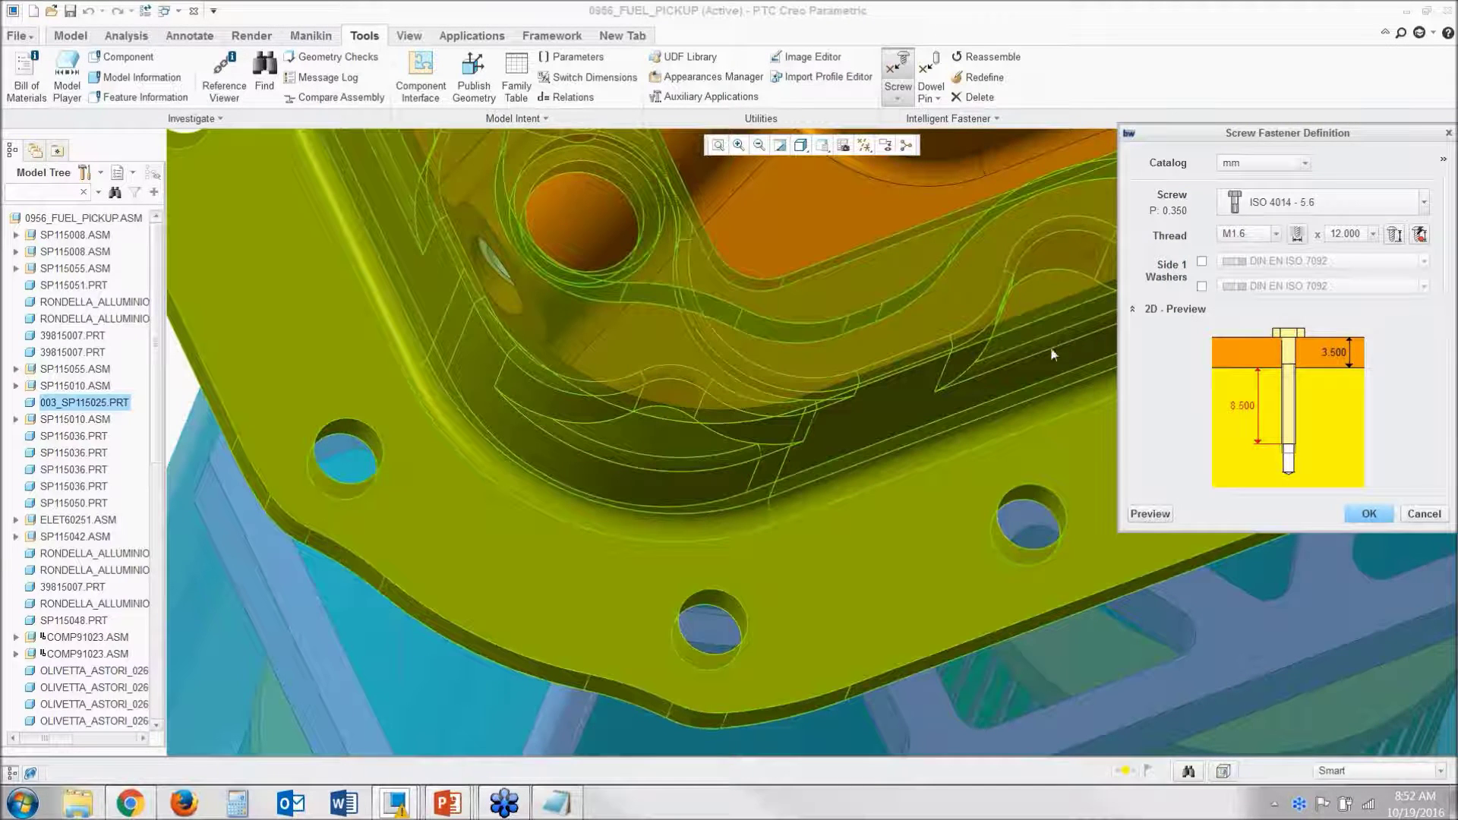
# Step: Try the ISO catalog with Hex Head Bolt, ISO 4014, and the mm-Fine catalog, and return to the mm catalog
pyautogui.scroll(3, 285, 414)
pyautogui.scroll(2, 283, 415)
pyautogui.scroll(-2, 486, 421)
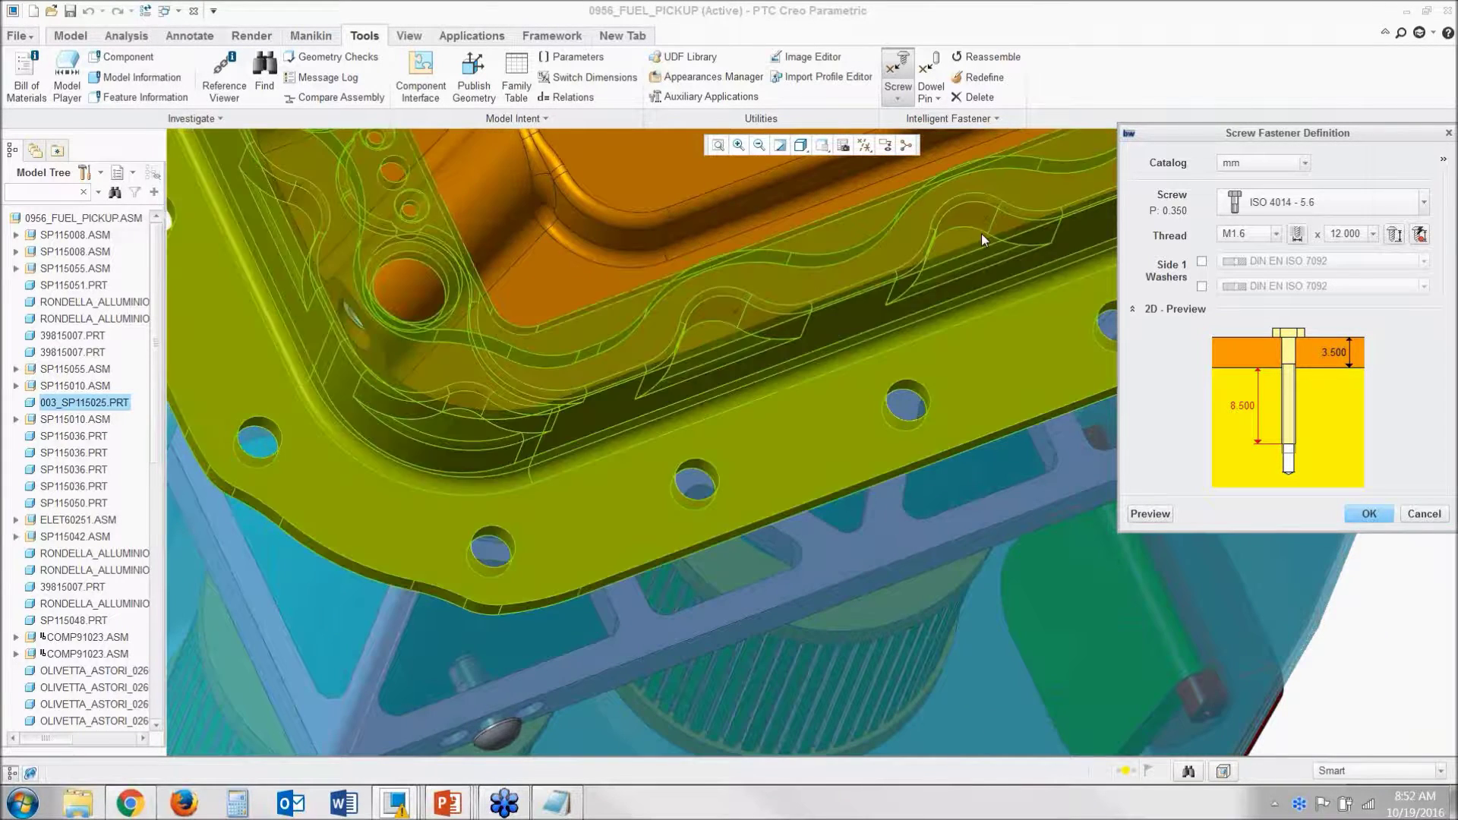
pyautogui.moveTo(1189, 141); pyautogui.dragTo(842, 196)
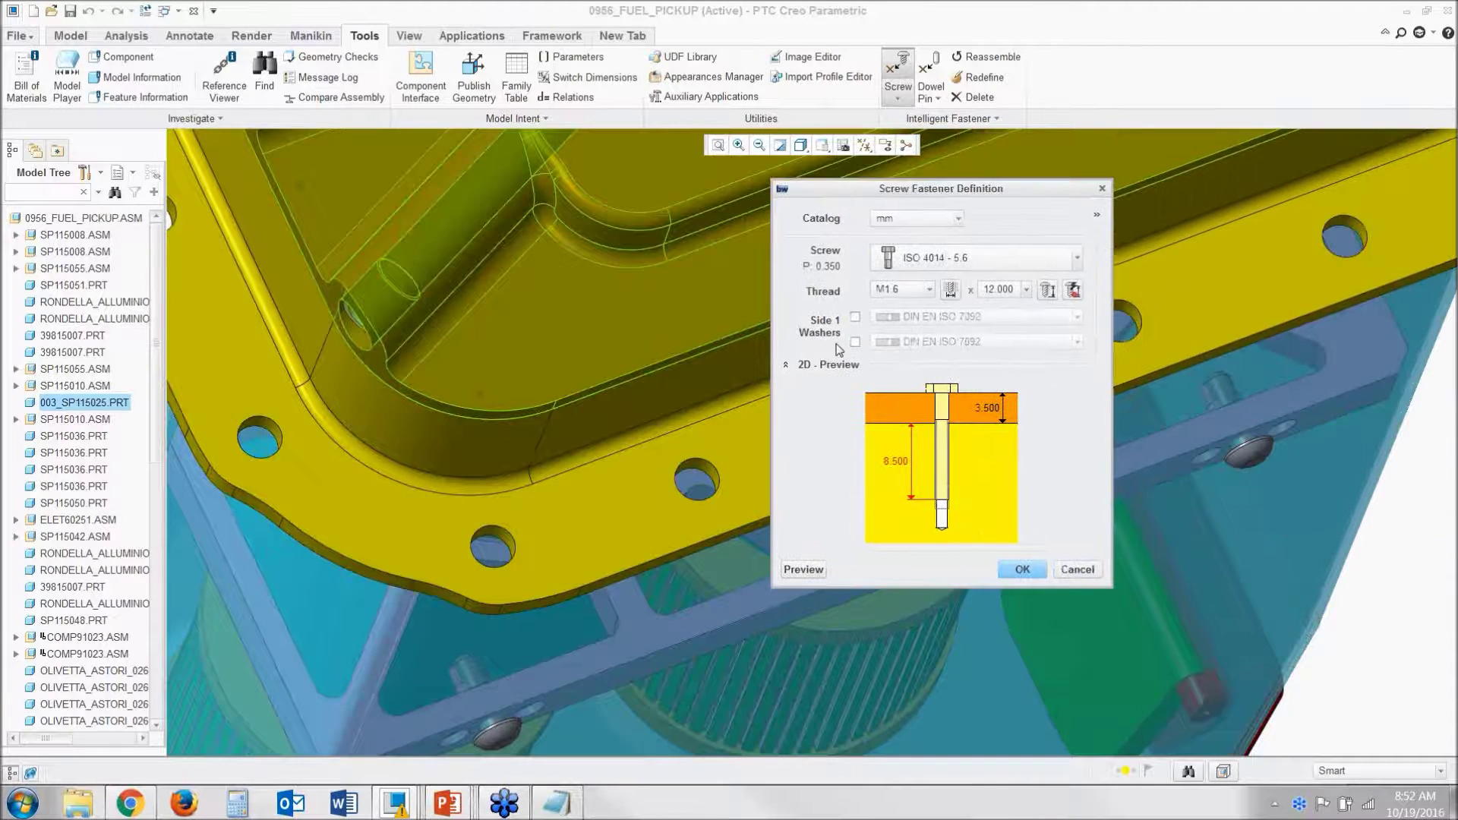
pyautogui.click(903, 220)
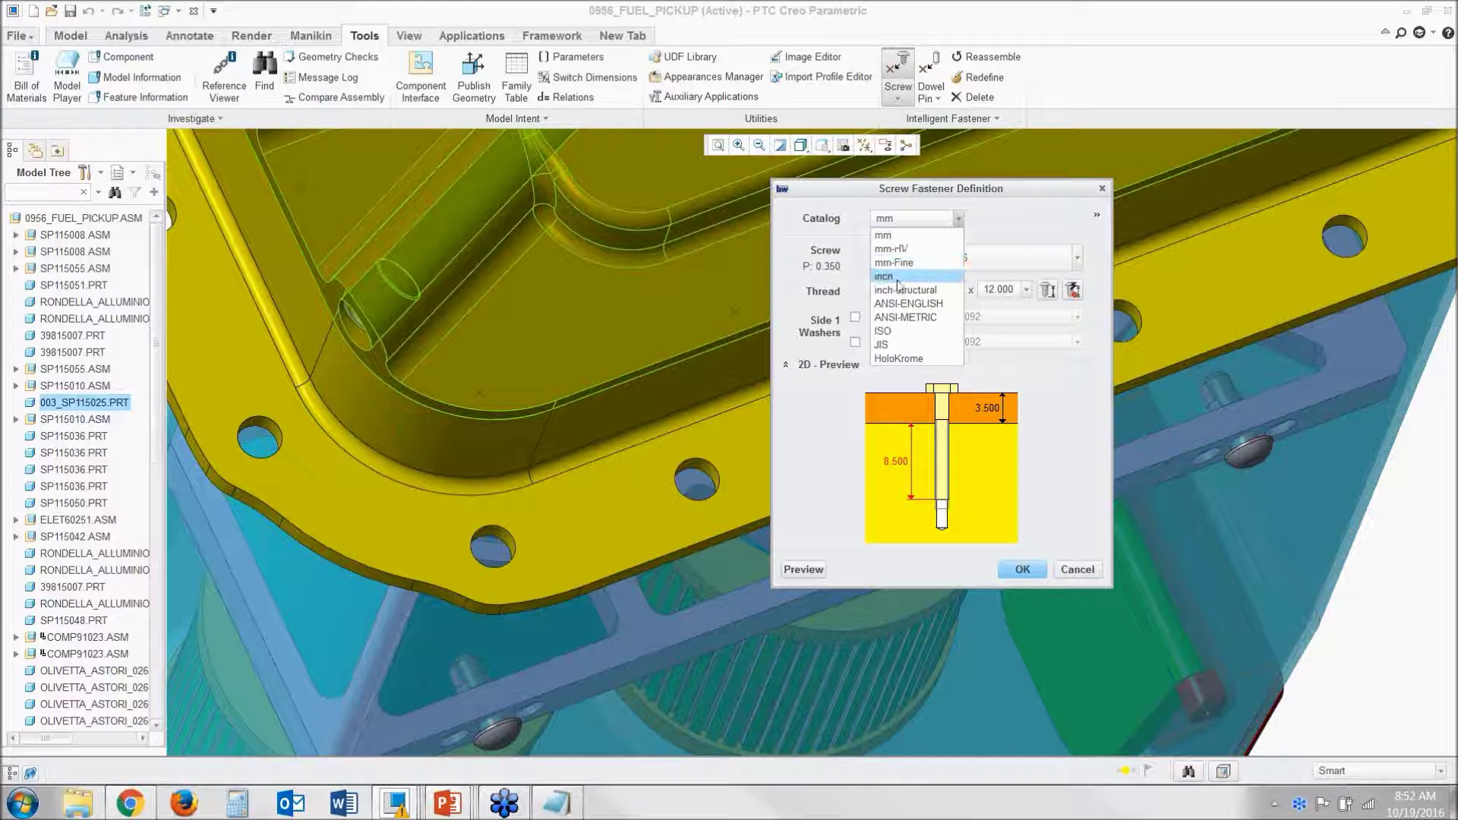
pyautogui.click(914, 332)
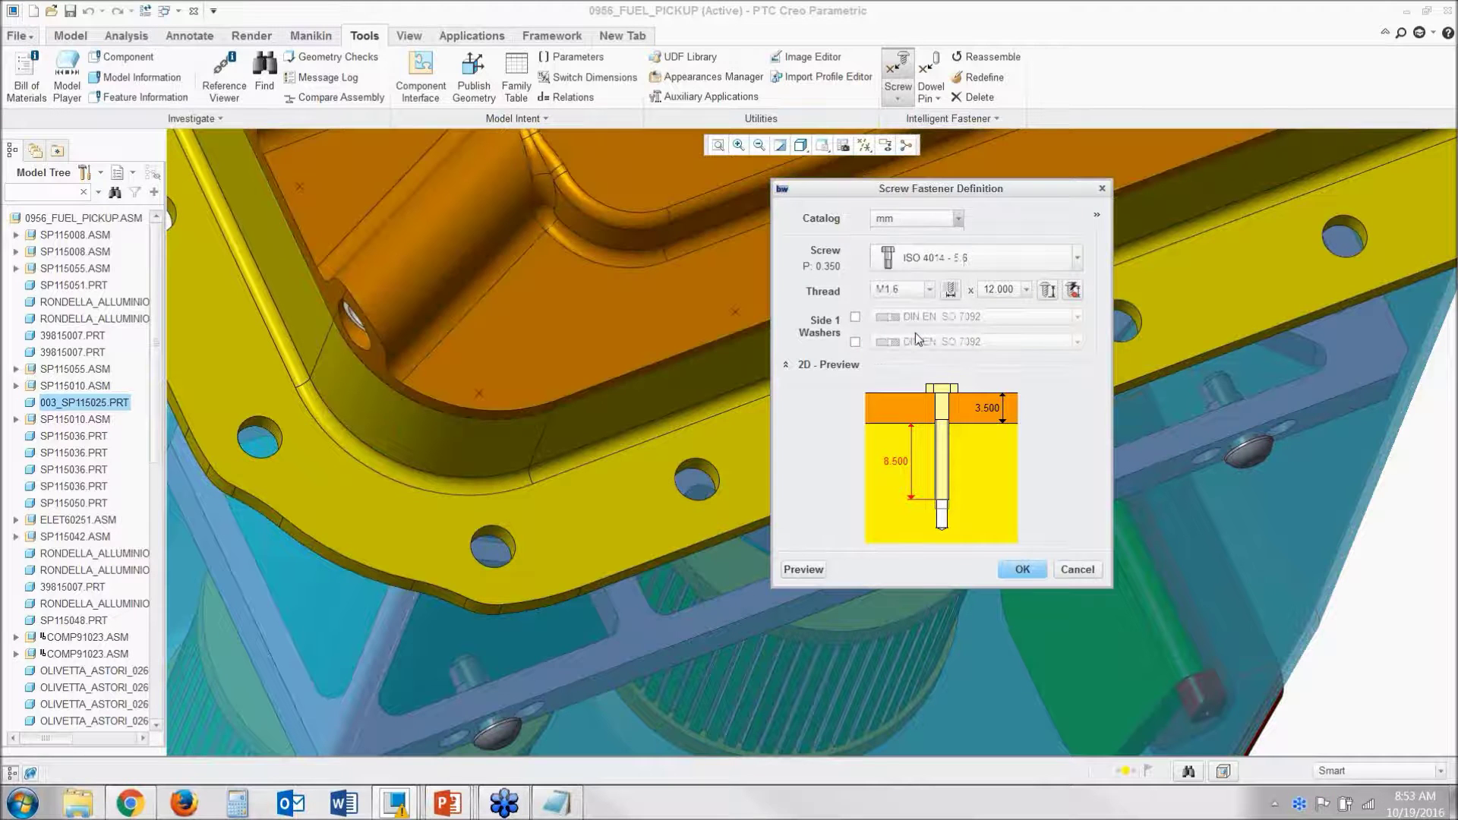
pyautogui.click(912, 259)
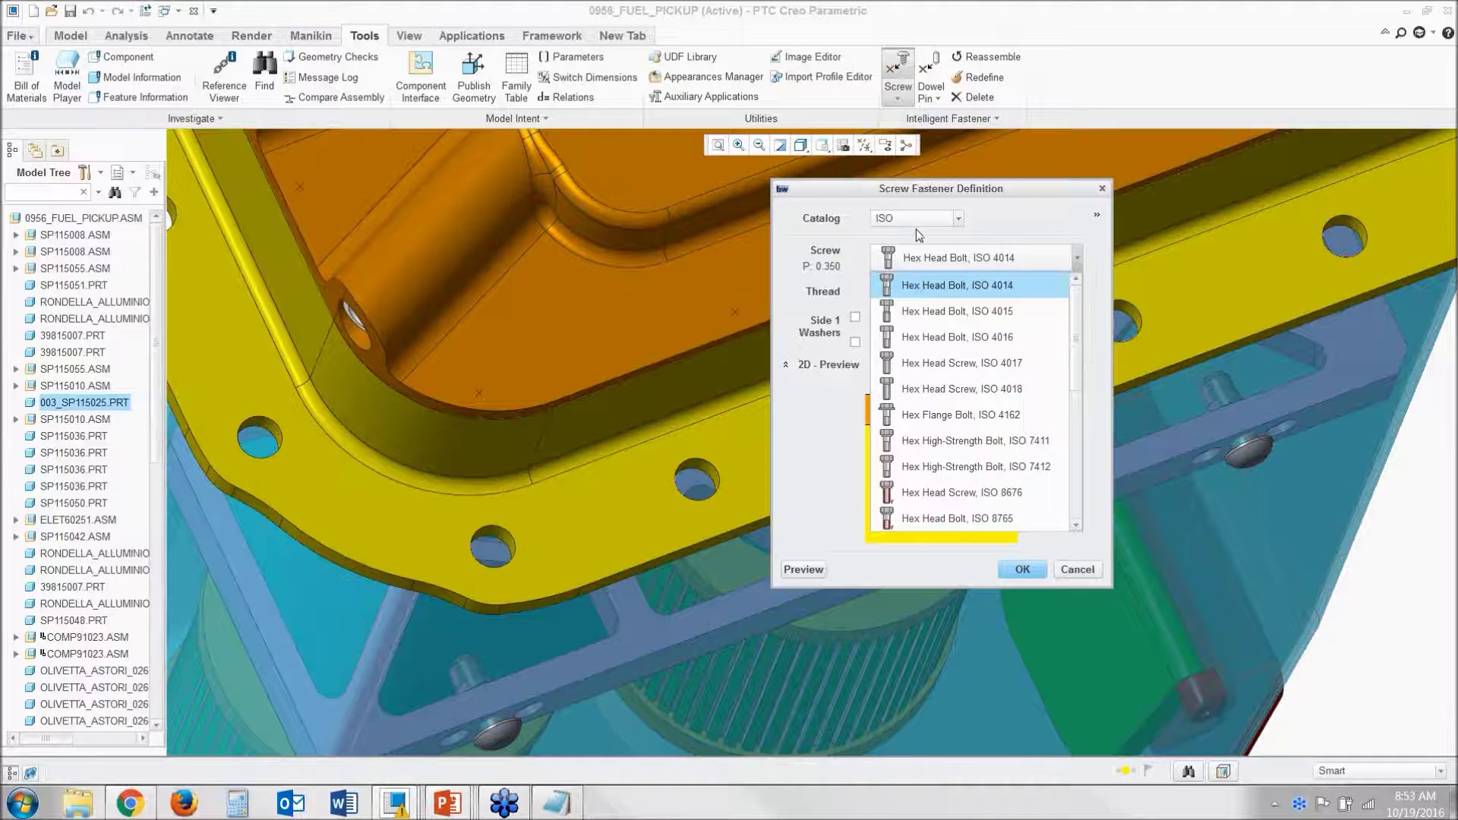
pyautogui.click(942, 286)
pyautogui.click(918, 220)
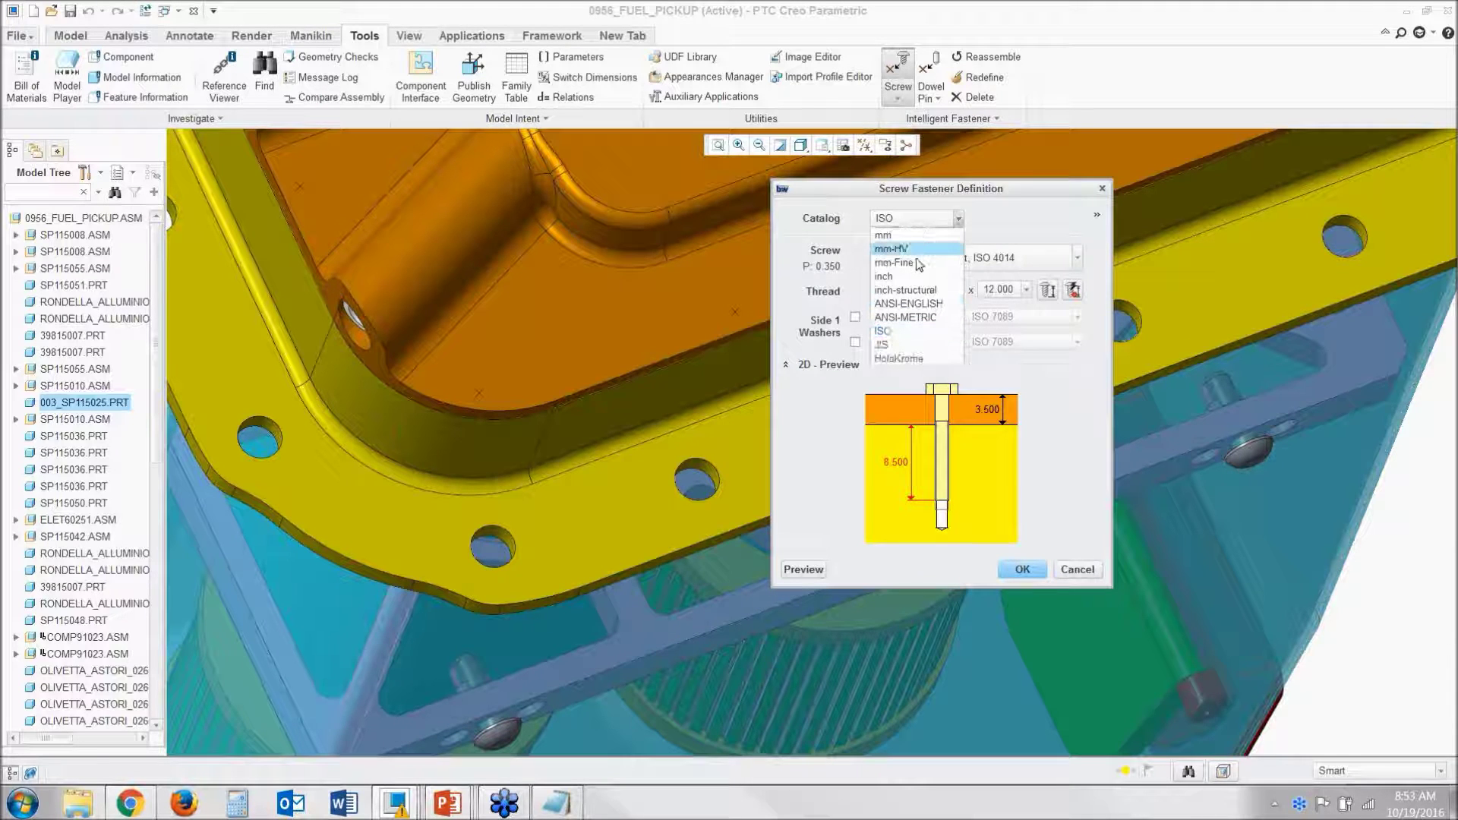
pyautogui.click(919, 263)
pyautogui.click(919, 222)
pyautogui.click(918, 237)
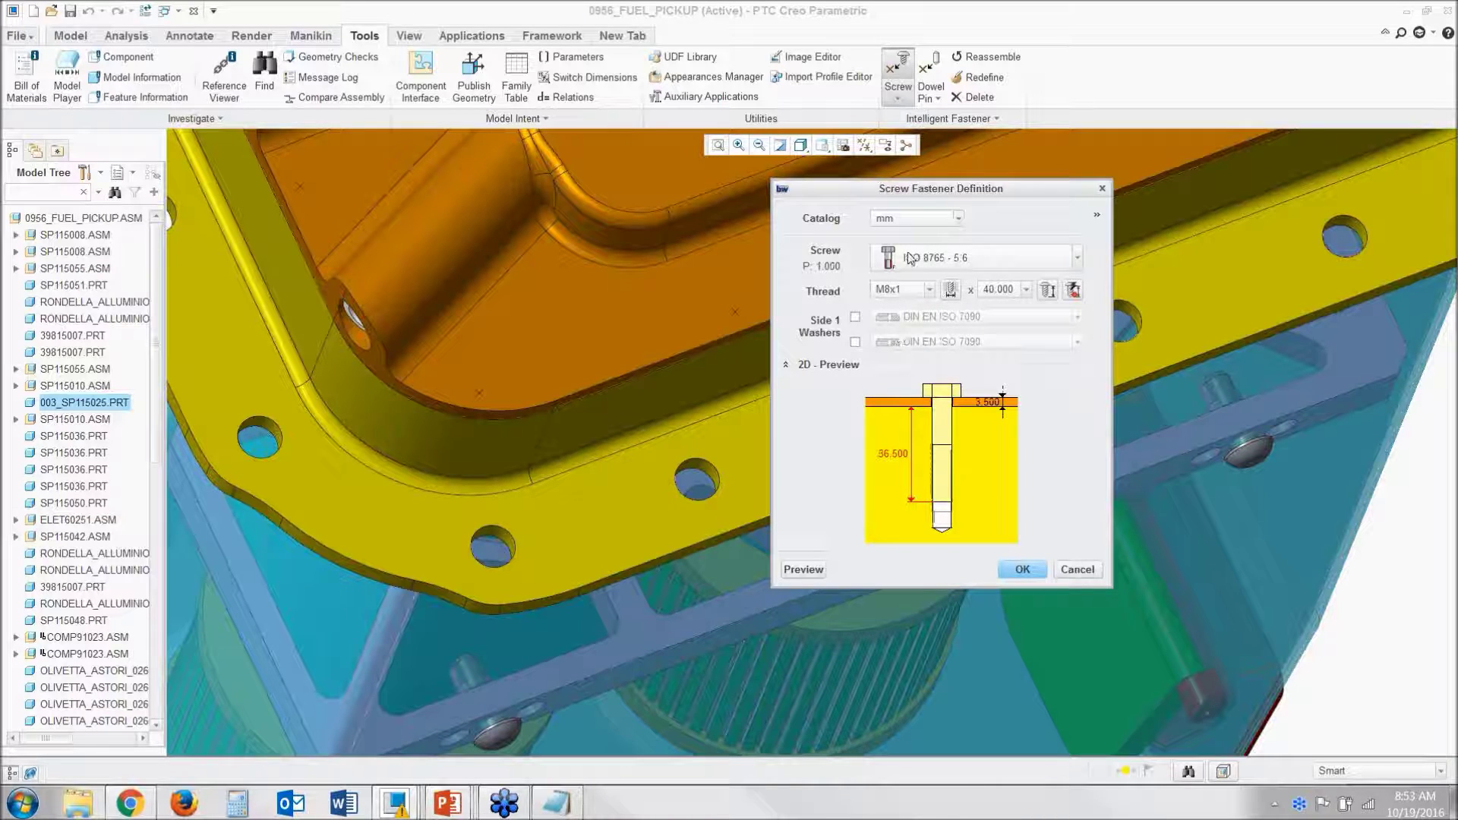
# Step: Choose the ISO 4014 - 10.9 screw for the fastener
pyautogui.click(911, 258)
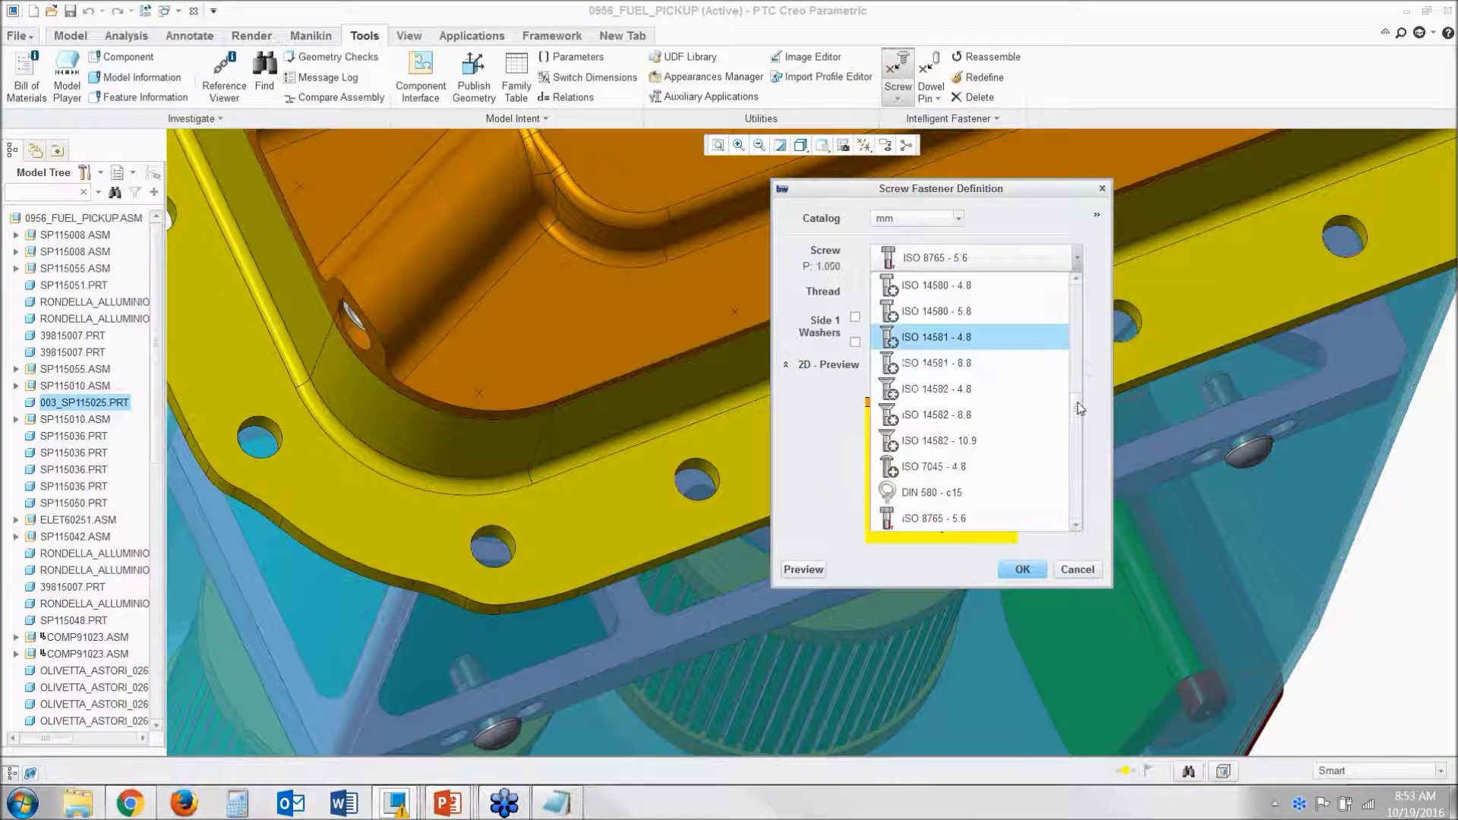
pyautogui.scroll(10, 1080, 414)
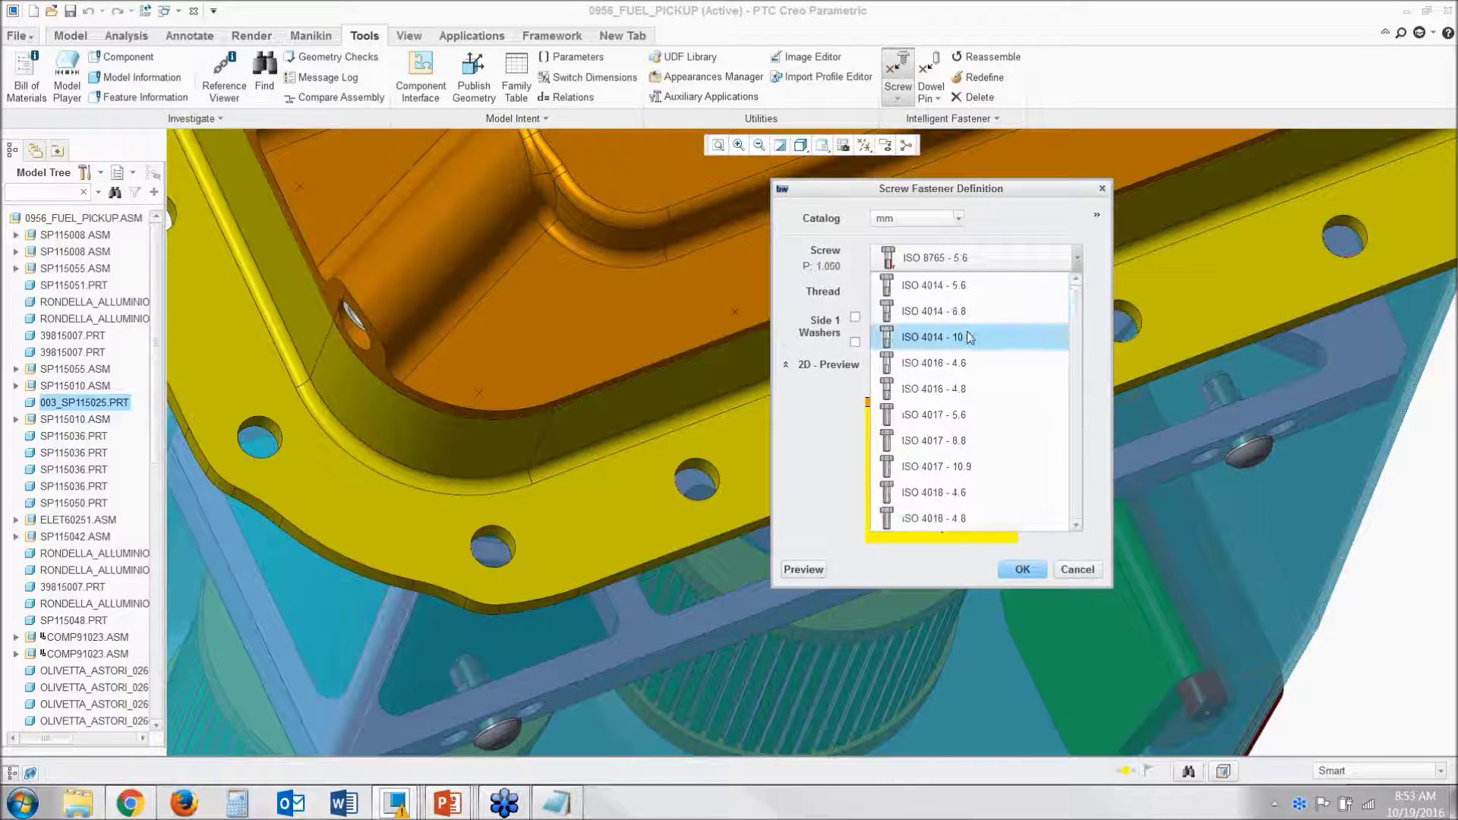
pyautogui.click(969, 338)
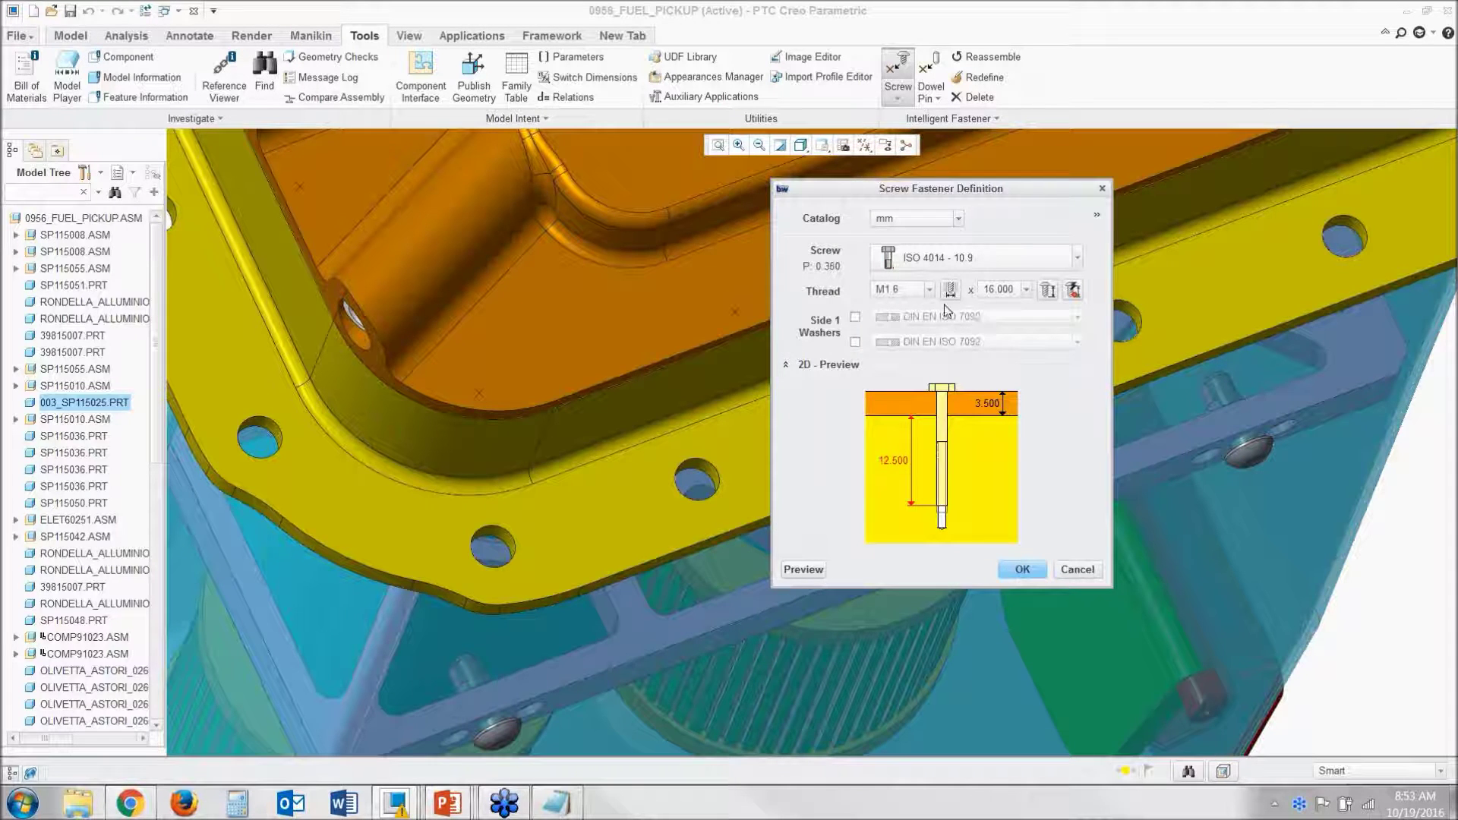
# Step: Review the available thread sizes and screw lengths, and try adding a Side 1 washer before removing it again
pyautogui.click(927, 289)
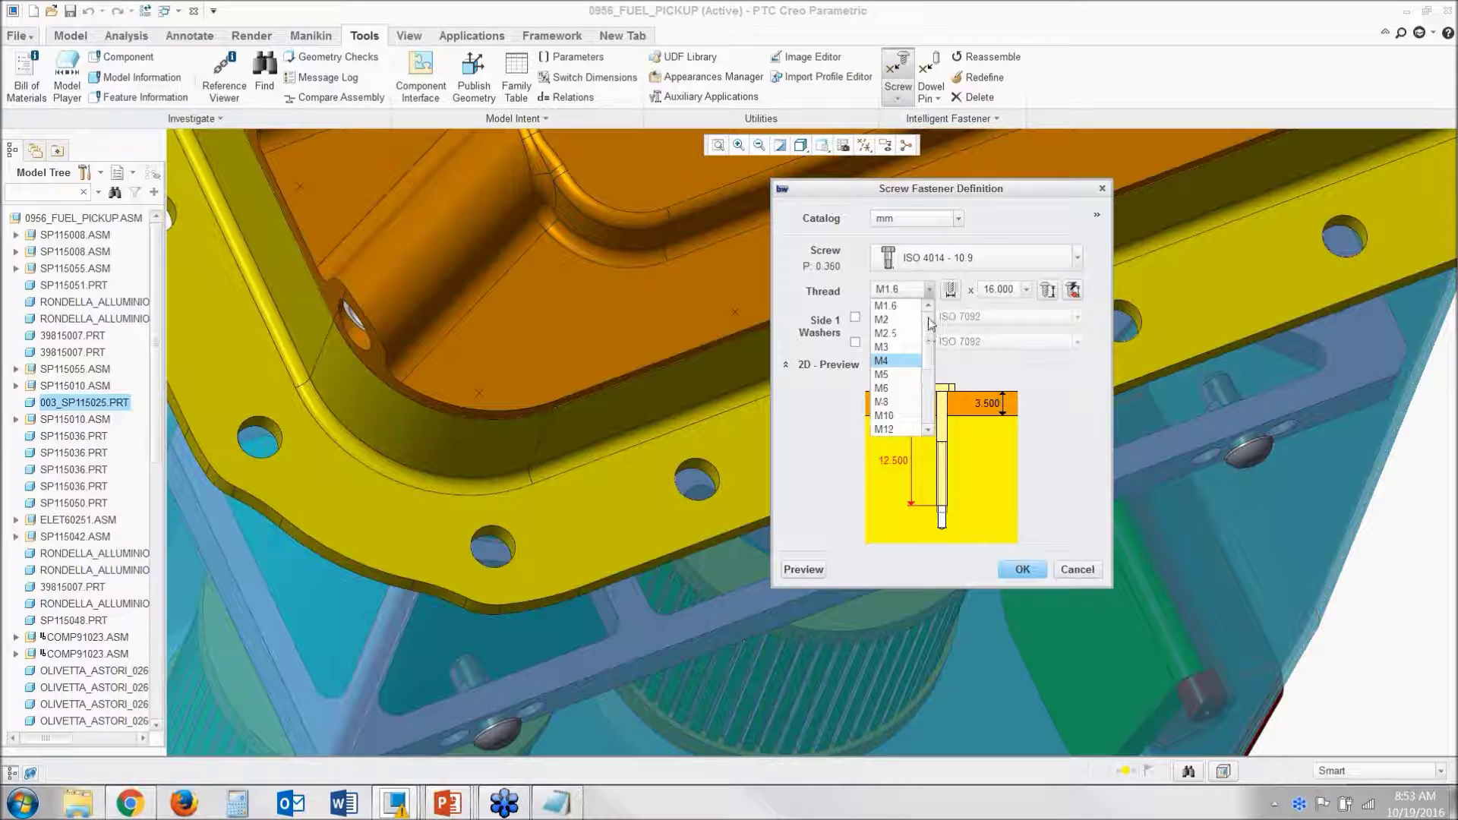
pyautogui.click(1001, 298)
pyautogui.click(998, 290)
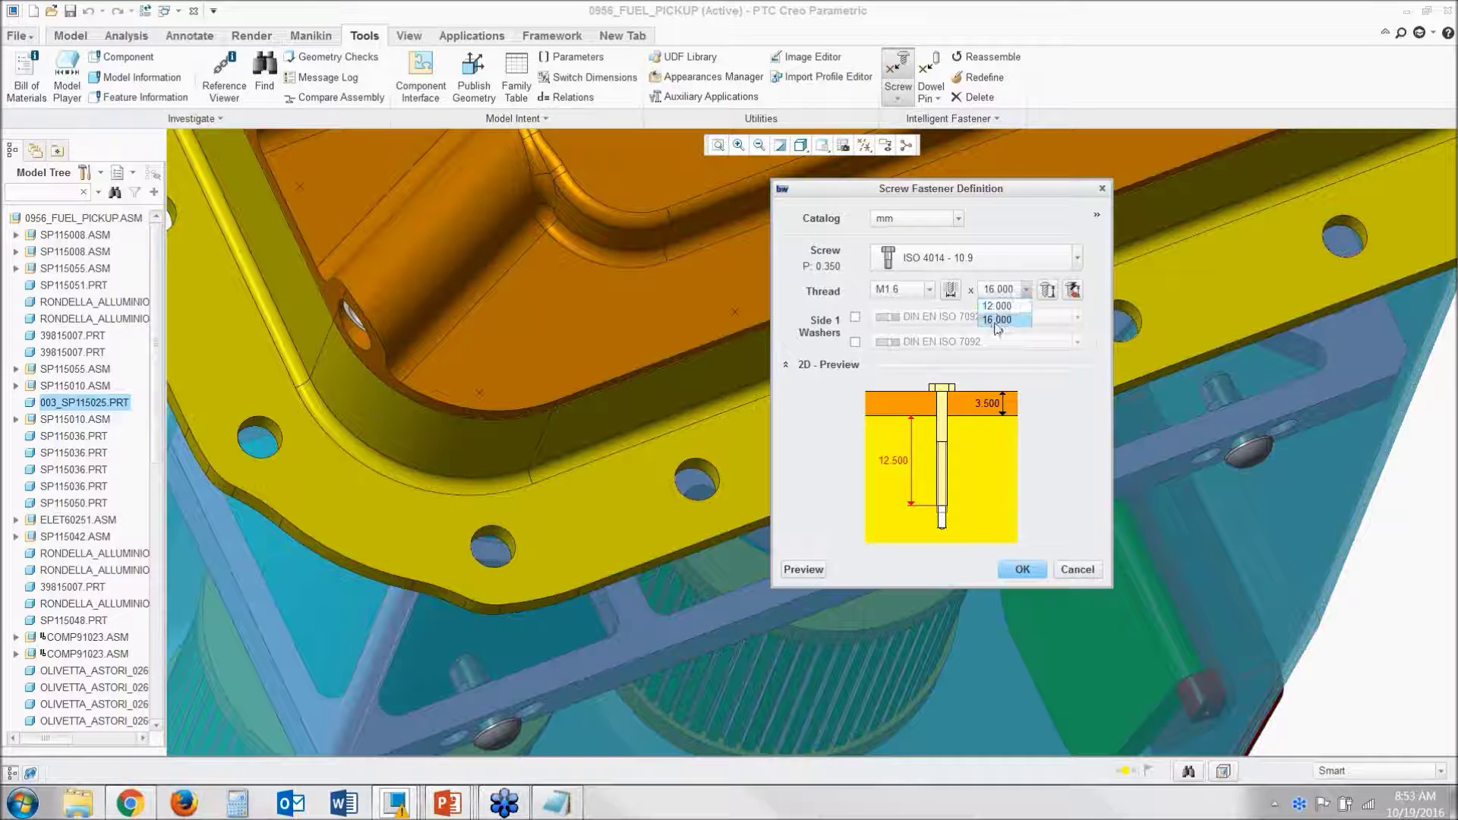
pyautogui.click(813, 311)
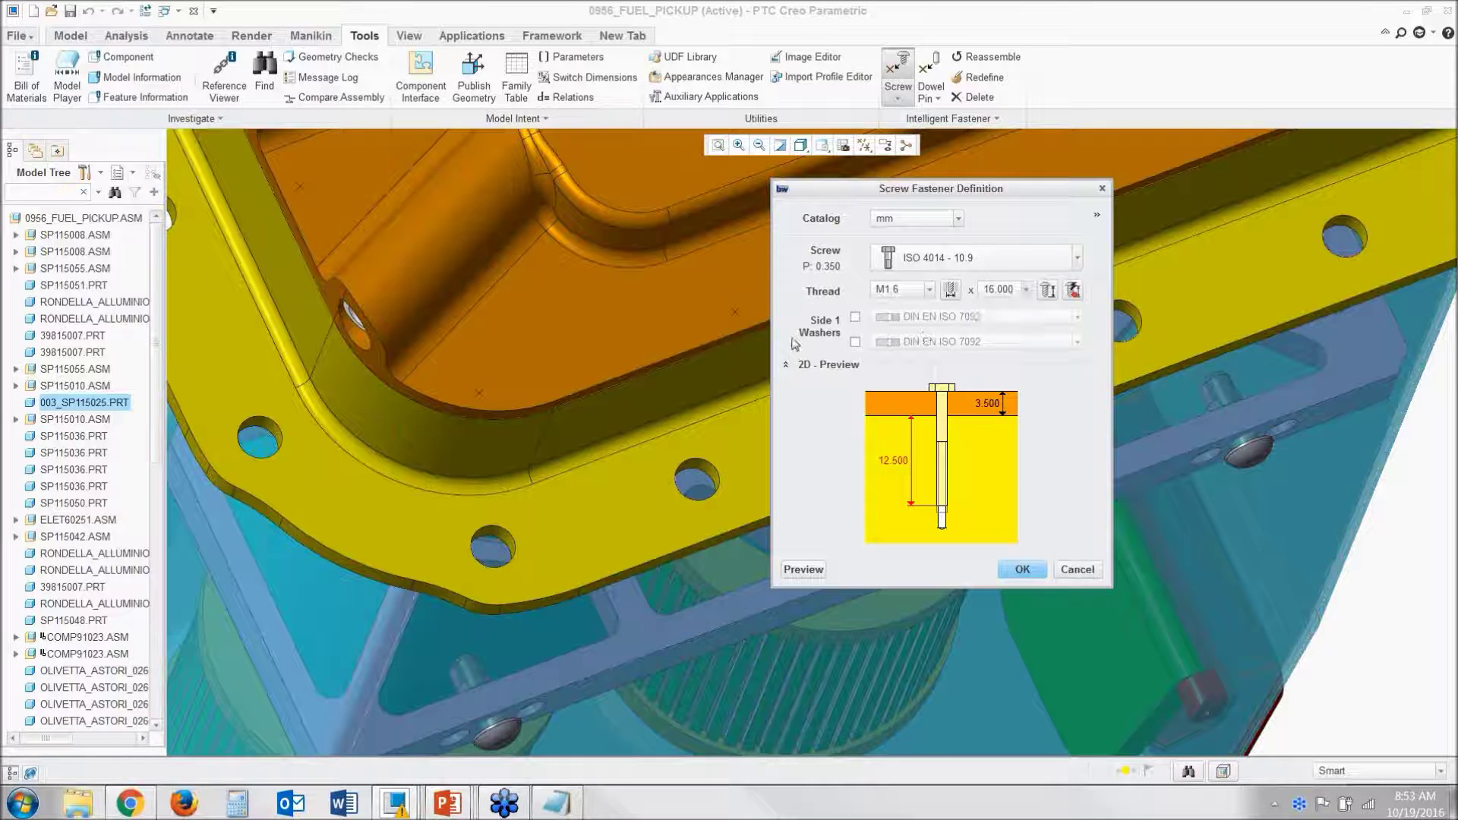
pyautogui.click(855, 317)
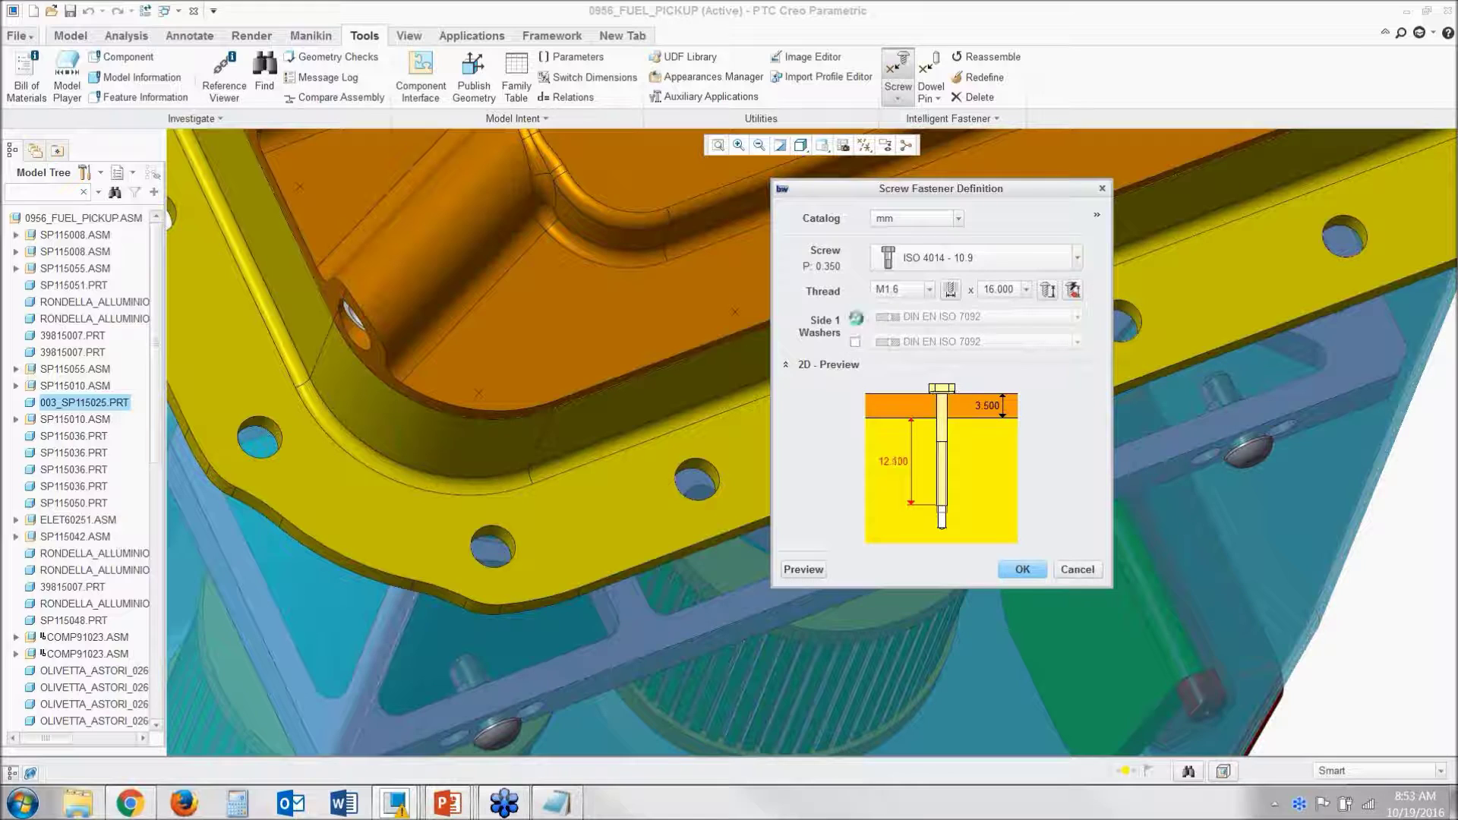
pyautogui.click(855, 318)
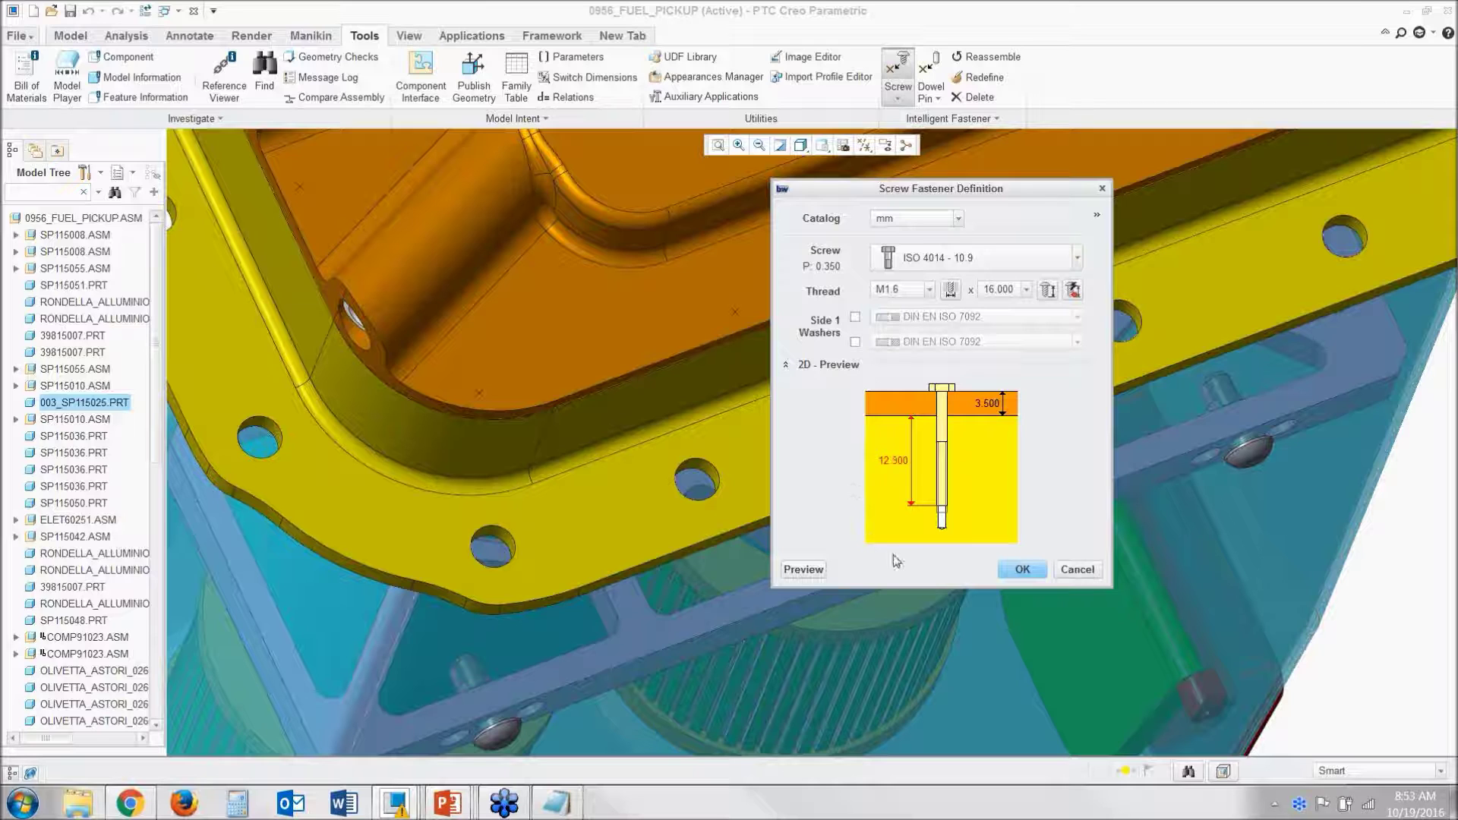
# Step: Preview the screw in the assembly and examine its size and position at the cover's corner from several angles
pyautogui.click(796, 575)
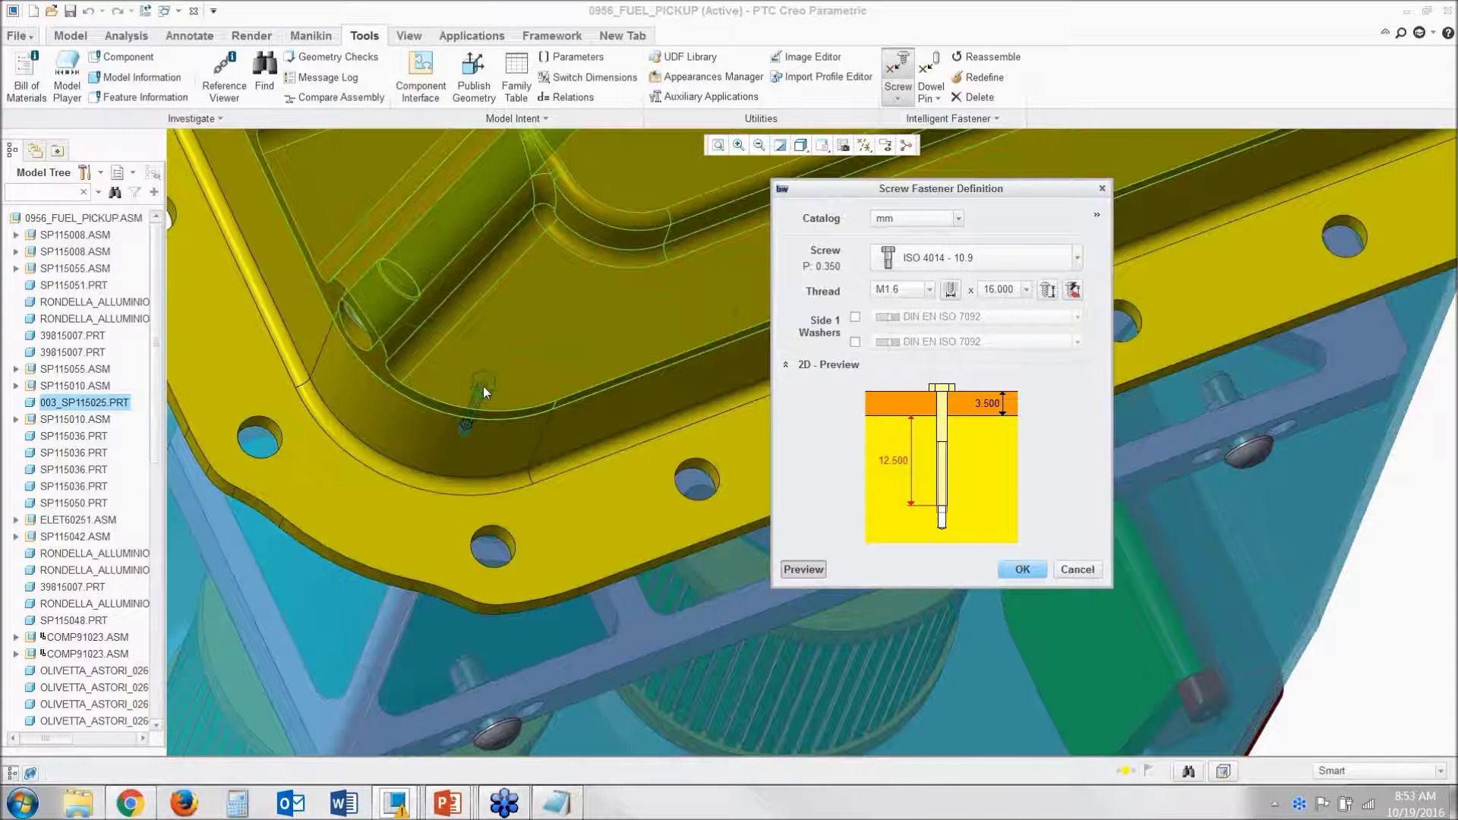
pyautogui.moveTo(942, 189); pyautogui.dragTo(1063, 204)
pyautogui.scroll(-5, 644, 502)
pyautogui.moveTo(1112, 549); pyautogui.dragTo(1272, 398, button='middle')
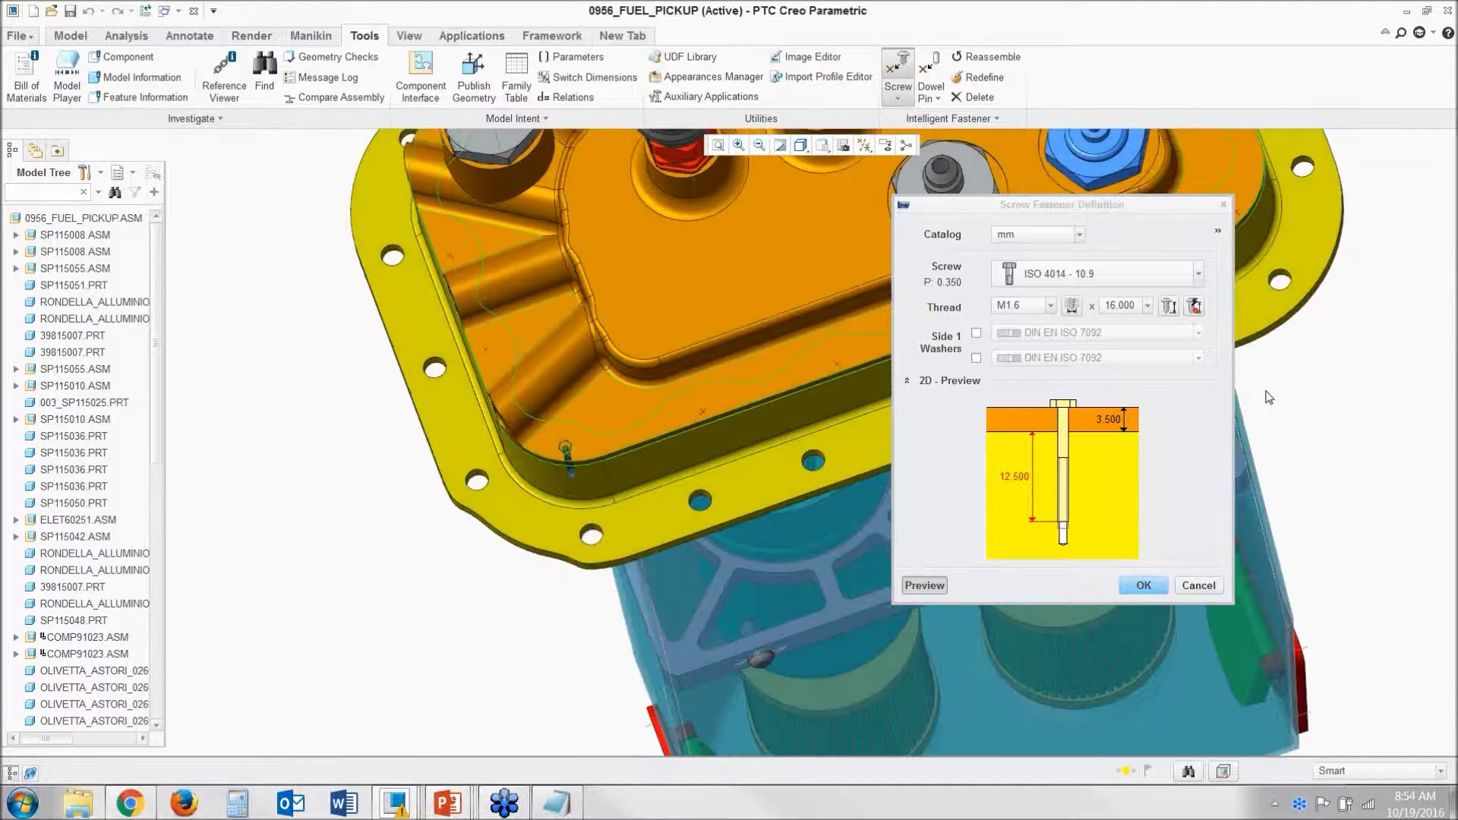
pyautogui.scroll(4, 1273, 398)
pyautogui.scroll(-3, 1268, 389)
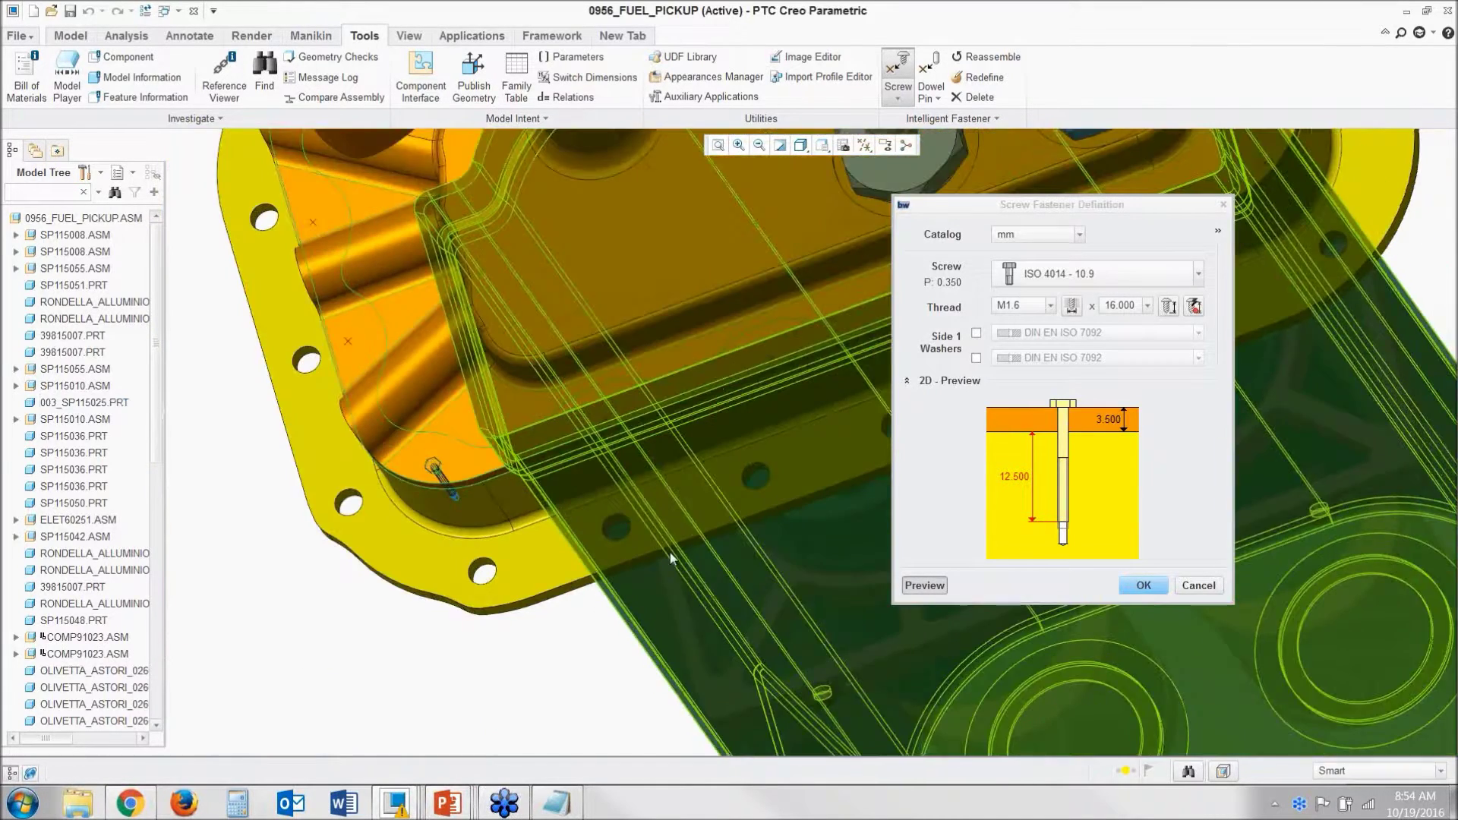
pyautogui.moveTo(670, 552); pyautogui.dragTo(802, 442, button='middle')
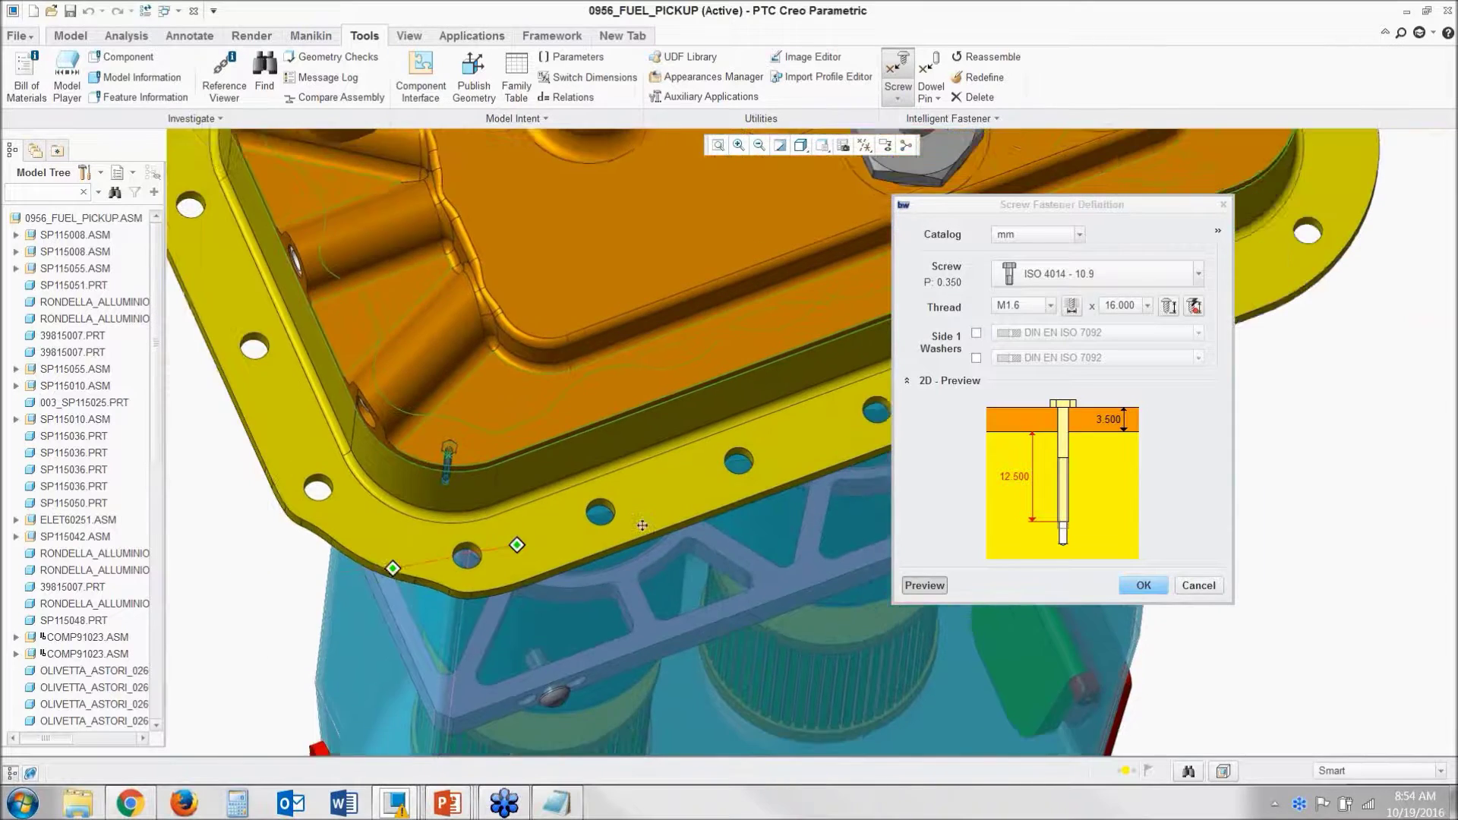
pyautogui.scroll(3, 802, 441)
pyautogui.scroll(-3, 801, 448)
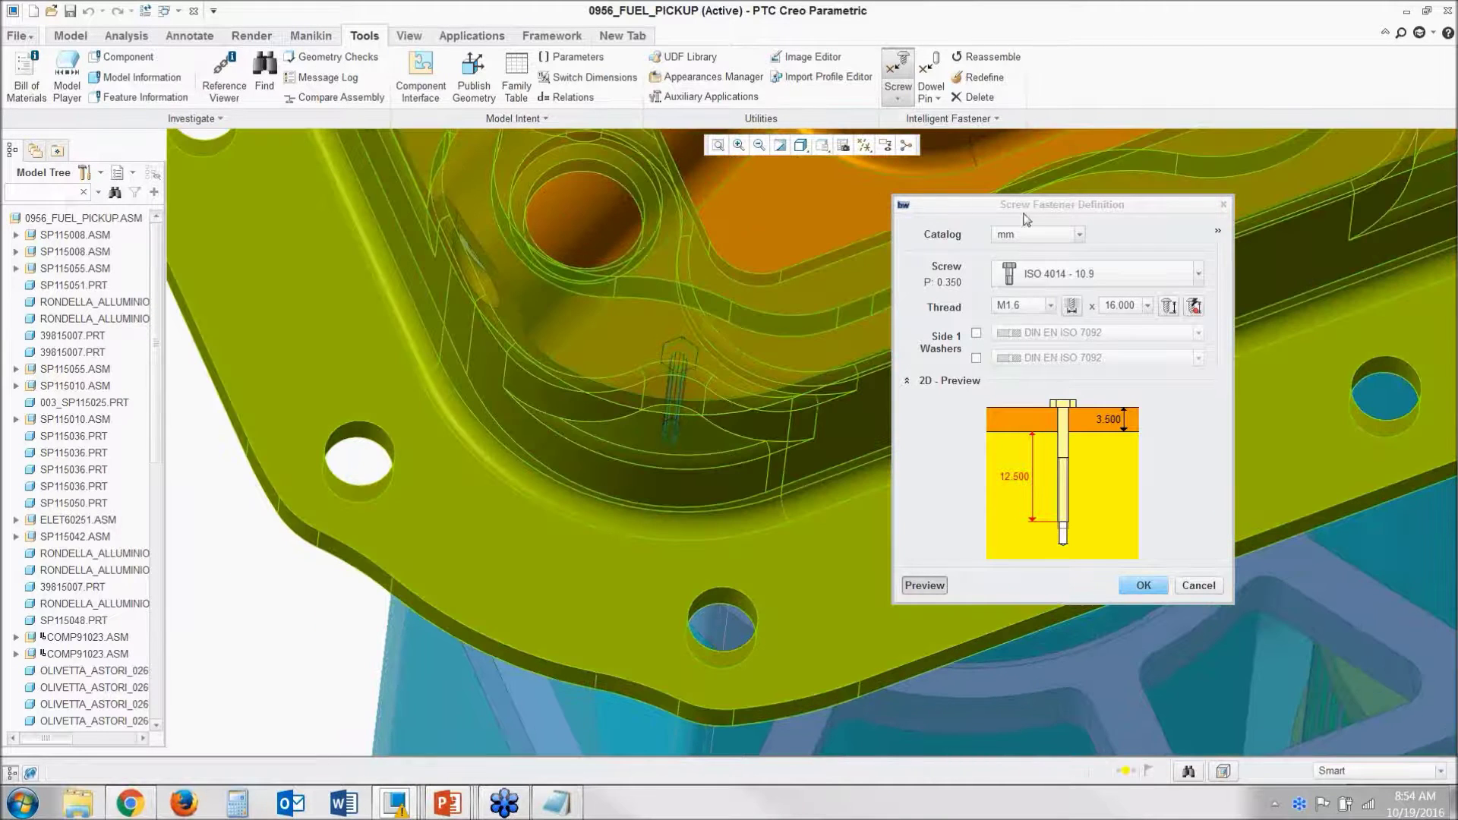
pyautogui.scroll(3, 334, 687)
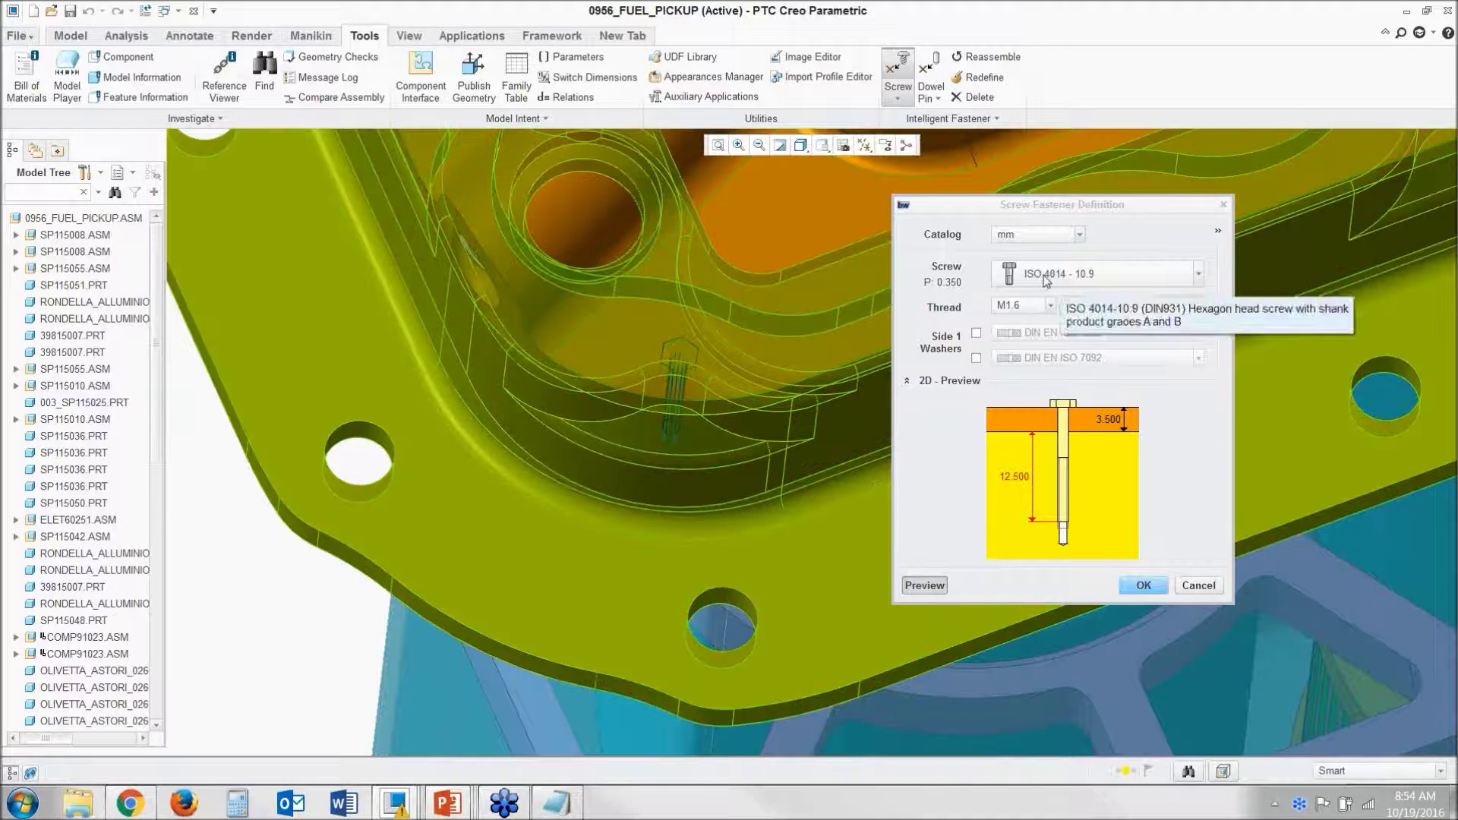
# Step: Set the thread size of the ISO 4014 - 10.9 screw to M2.5
pyautogui.click(1045, 277)
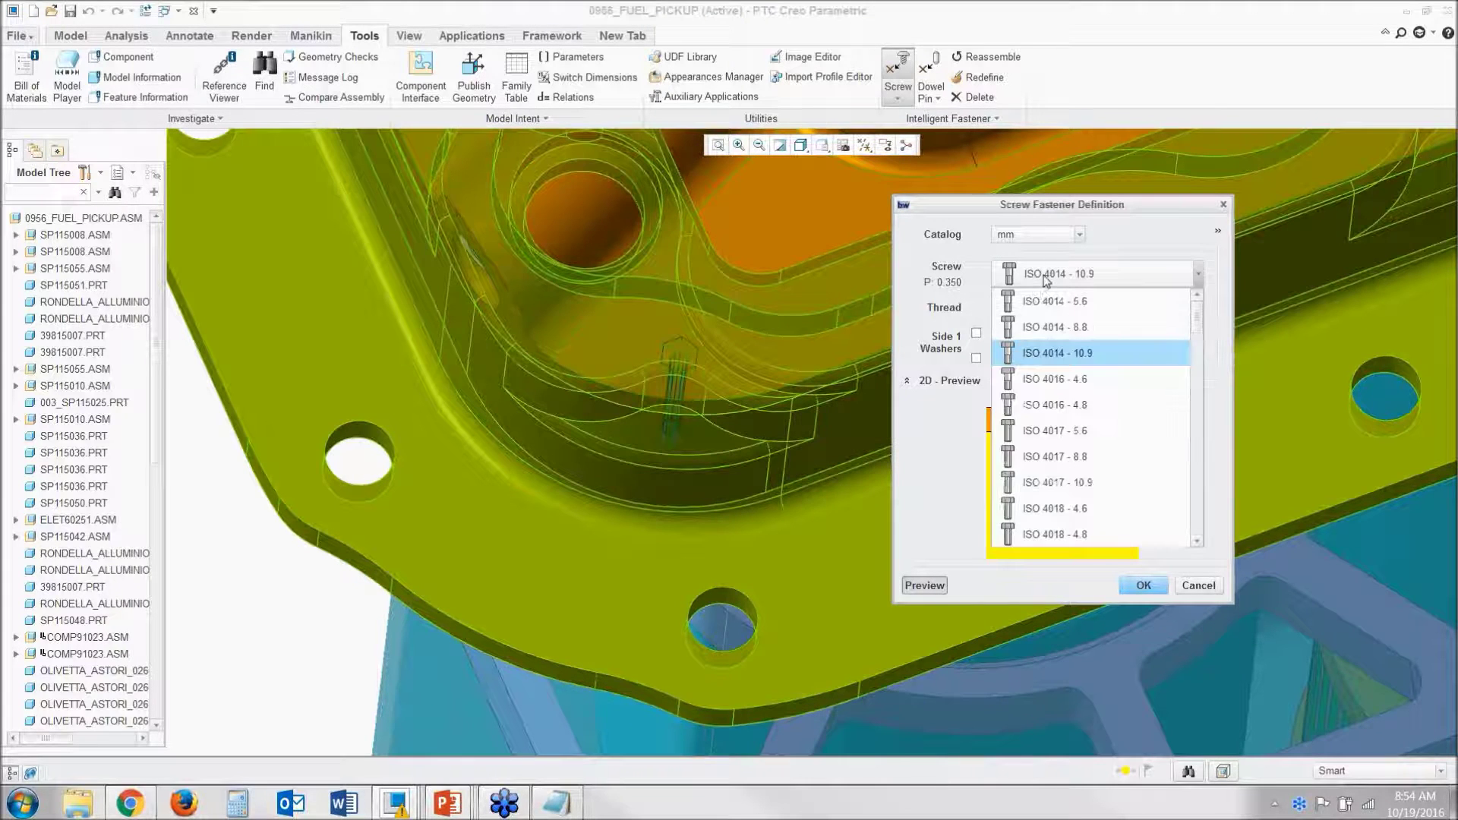
pyautogui.click(1116, 353)
pyautogui.click(1031, 306)
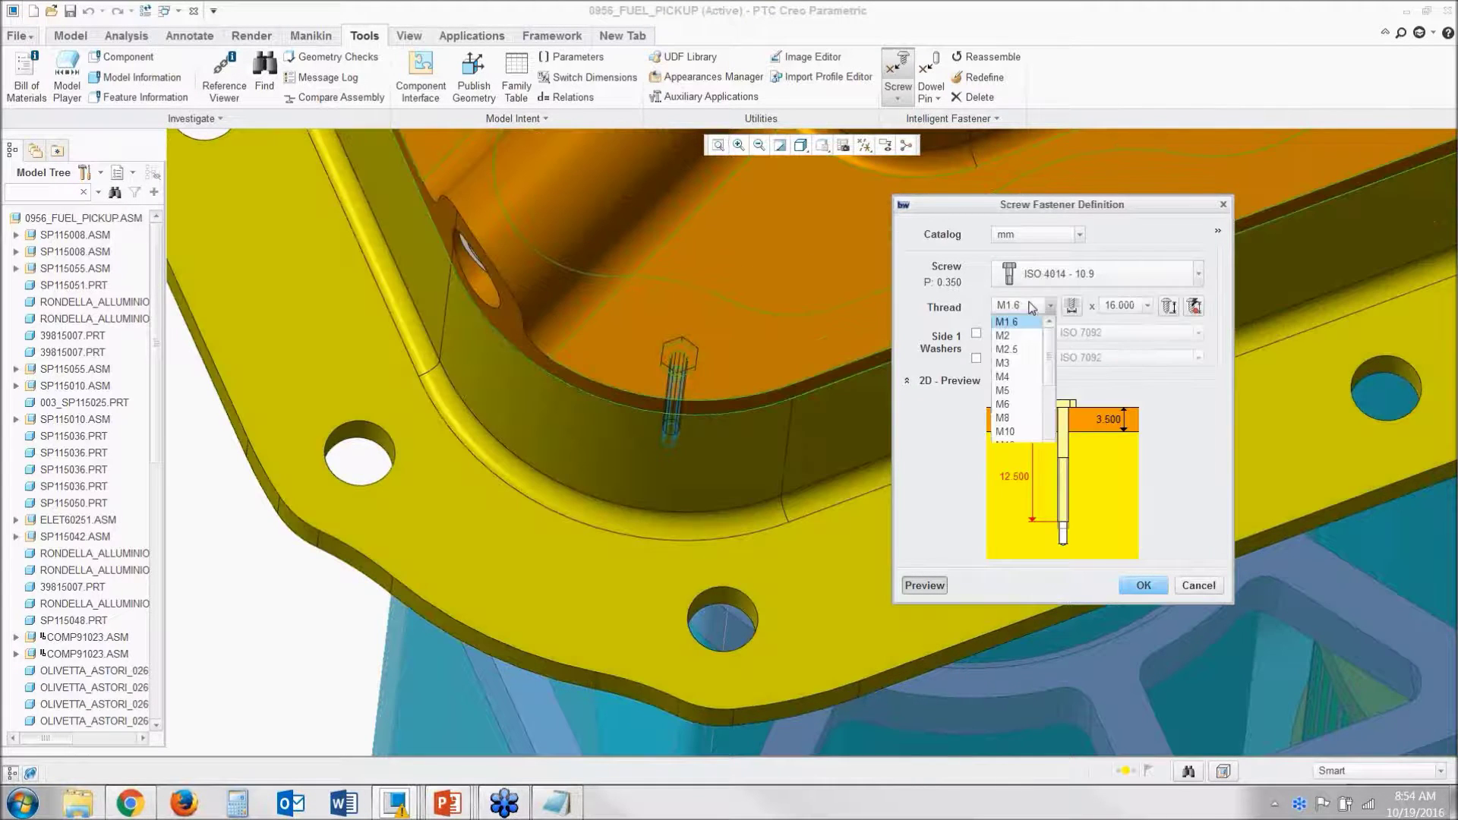
pyautogui.click(1030, 351)
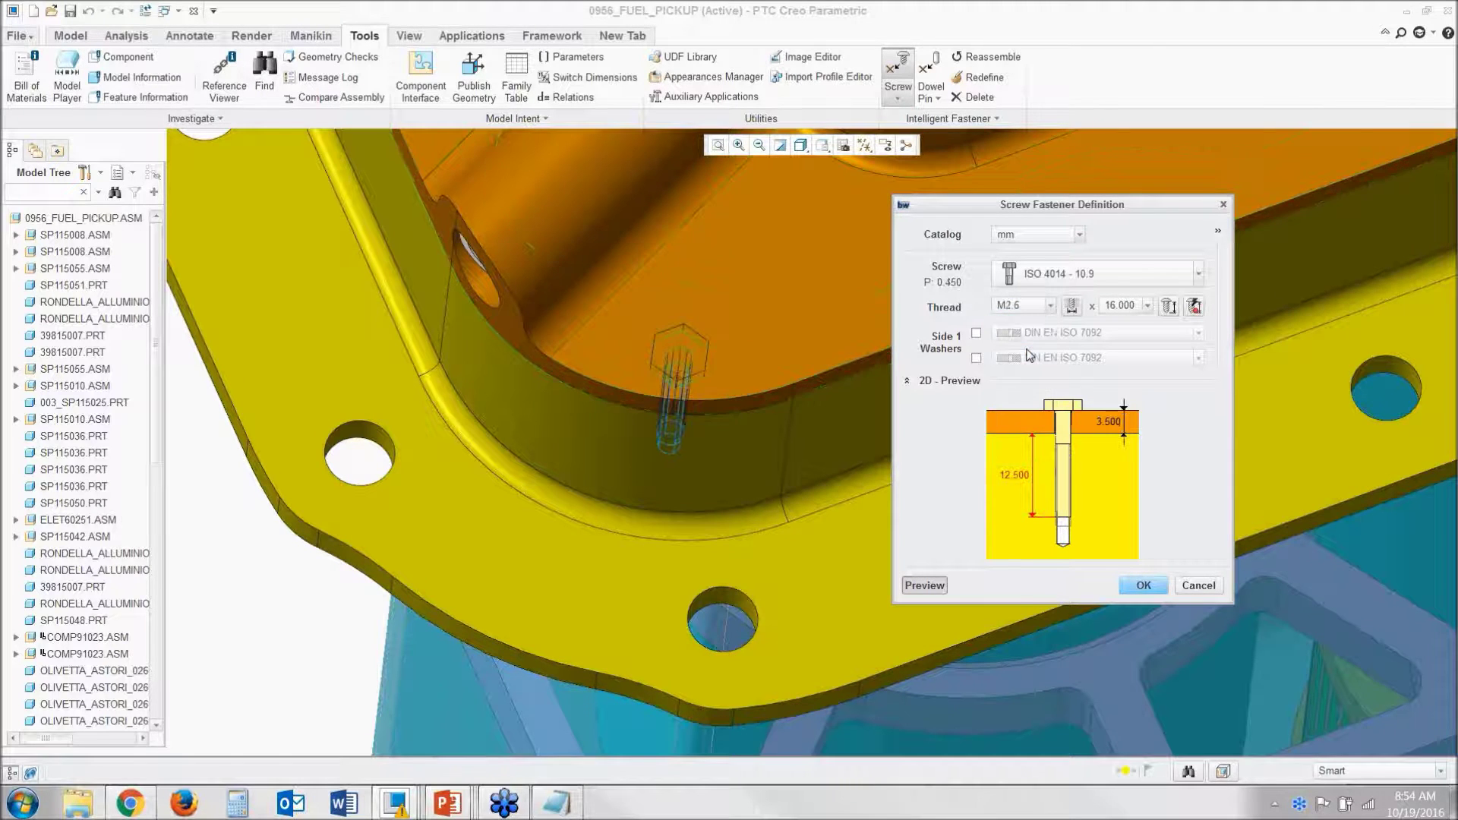
# Step: Choose a screw length of 16 mm and assemble the fastener on all pattern instances
pyautogui.click(1146, 305)
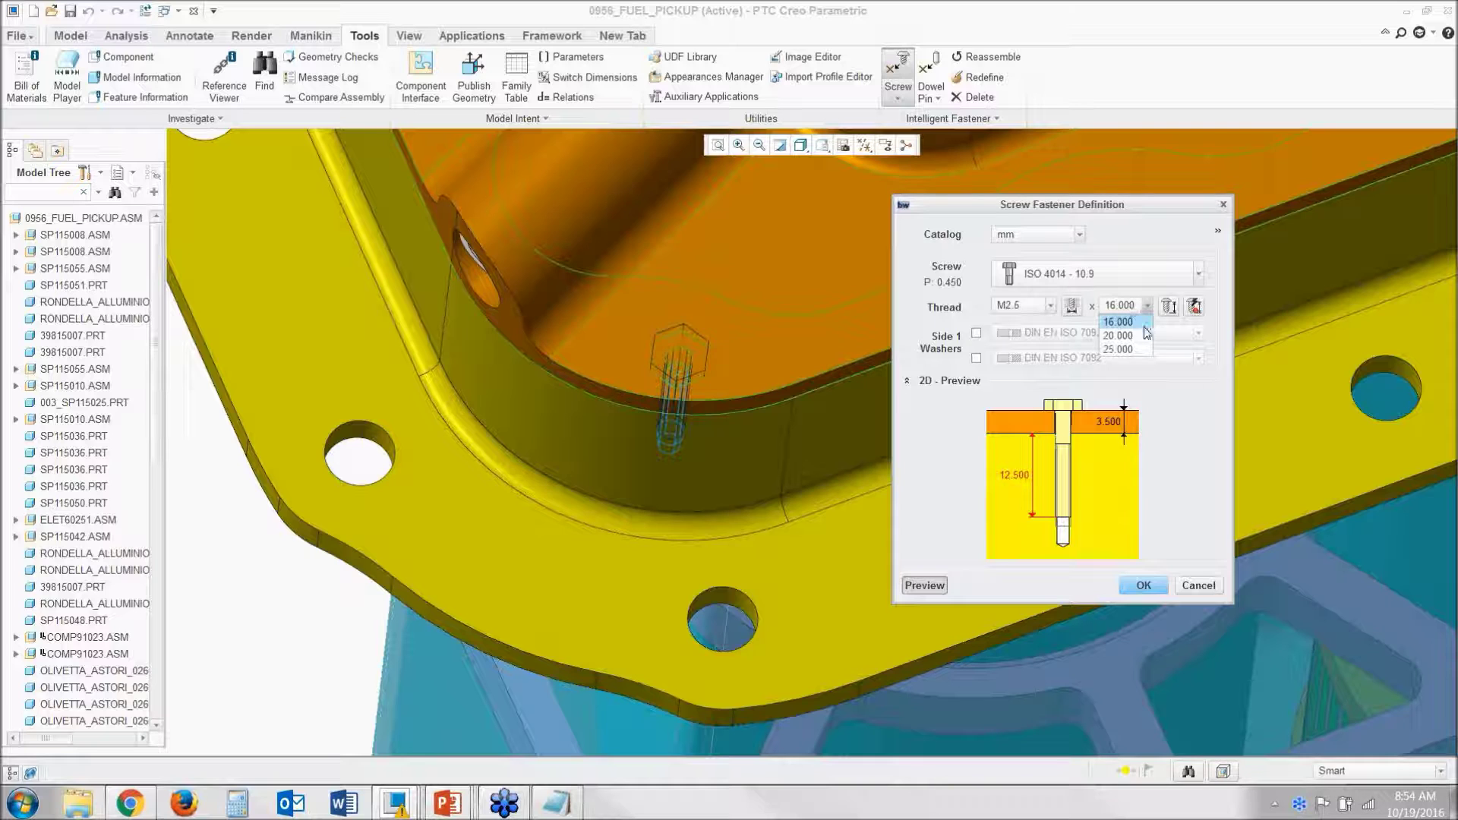
pyautogui.click(1143, 322)
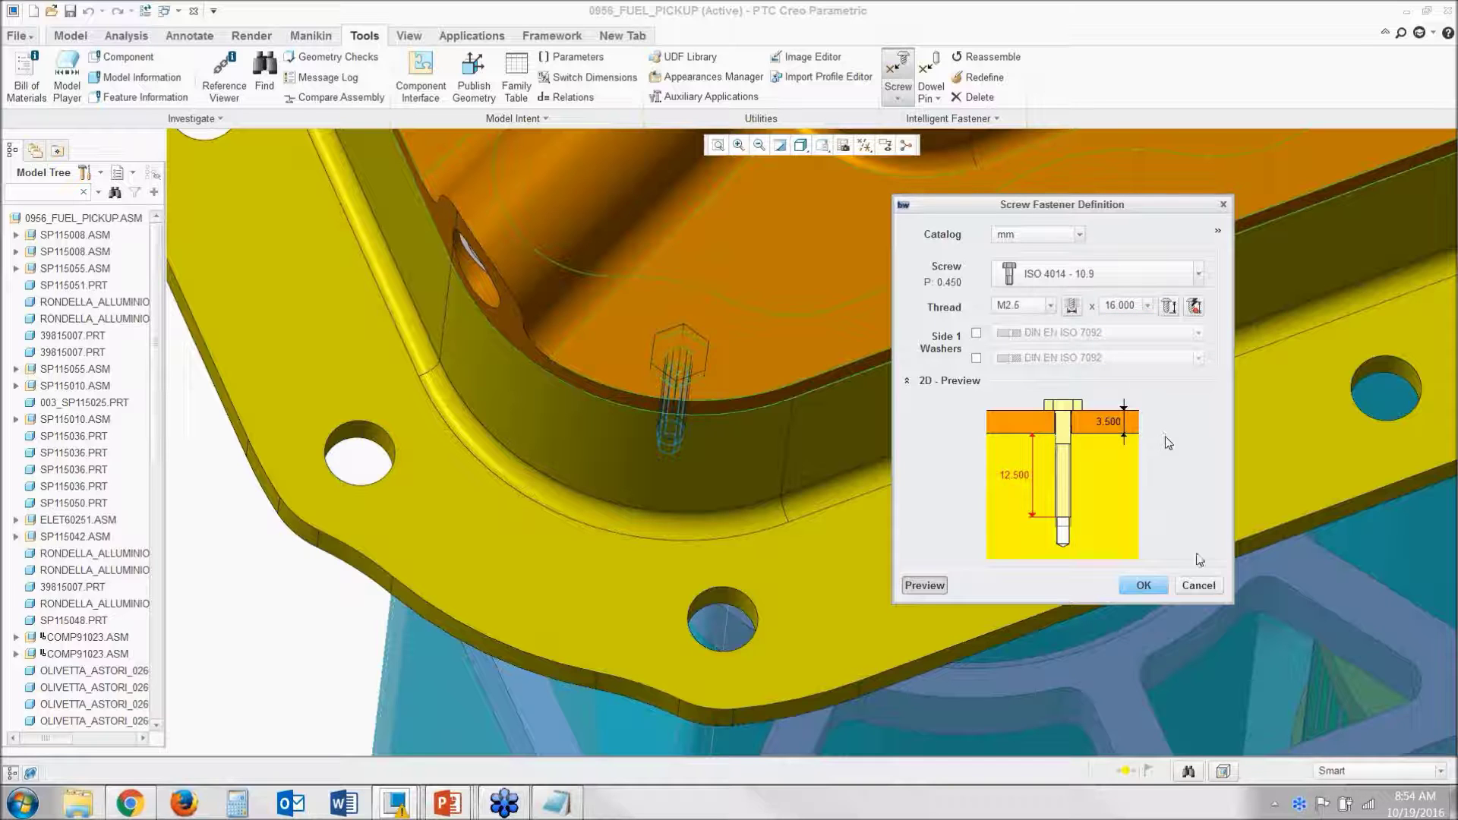
pyautogui.click(1154, 590)
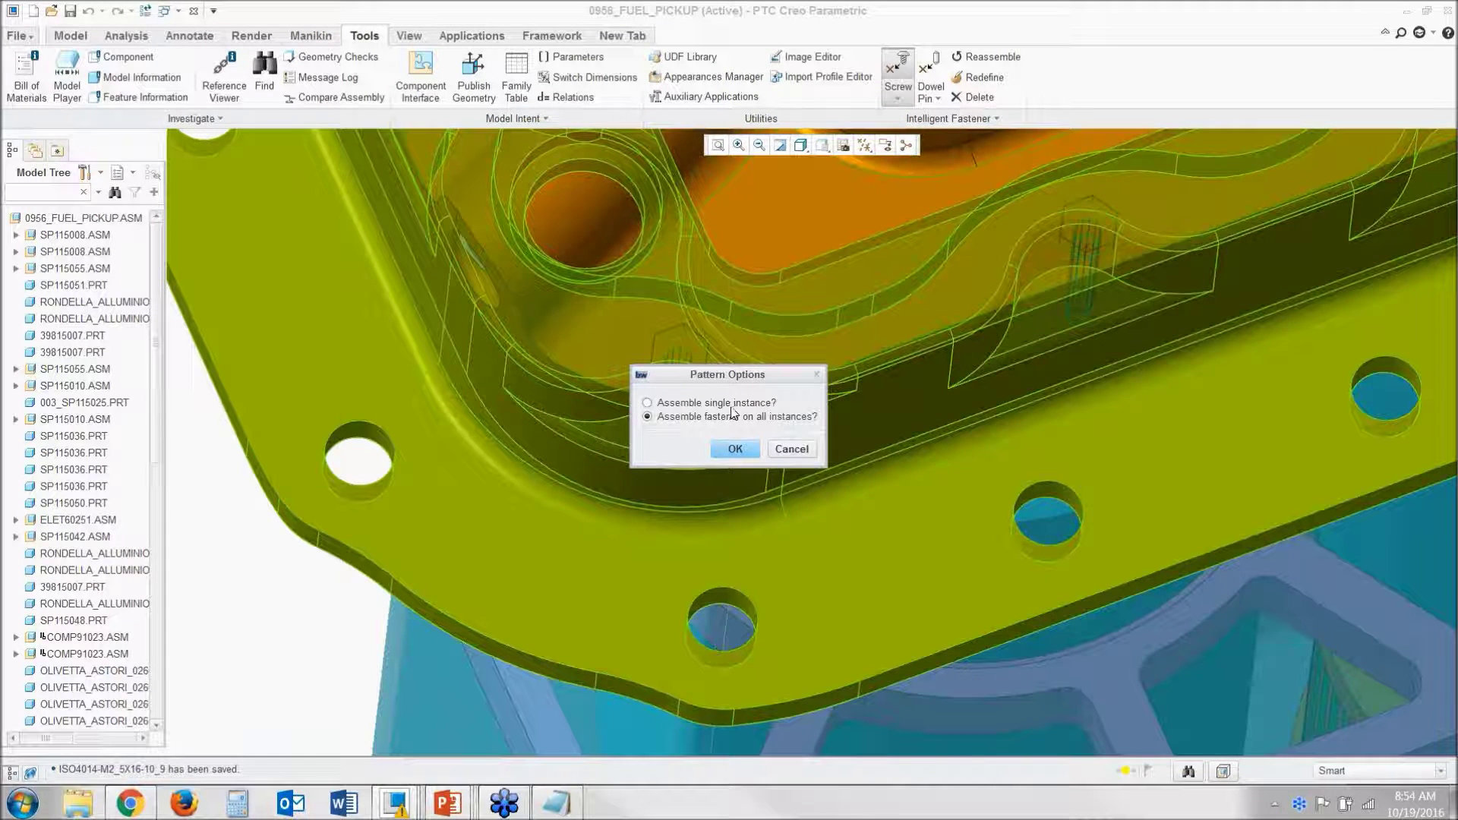
pyautogui.click(735, 449)
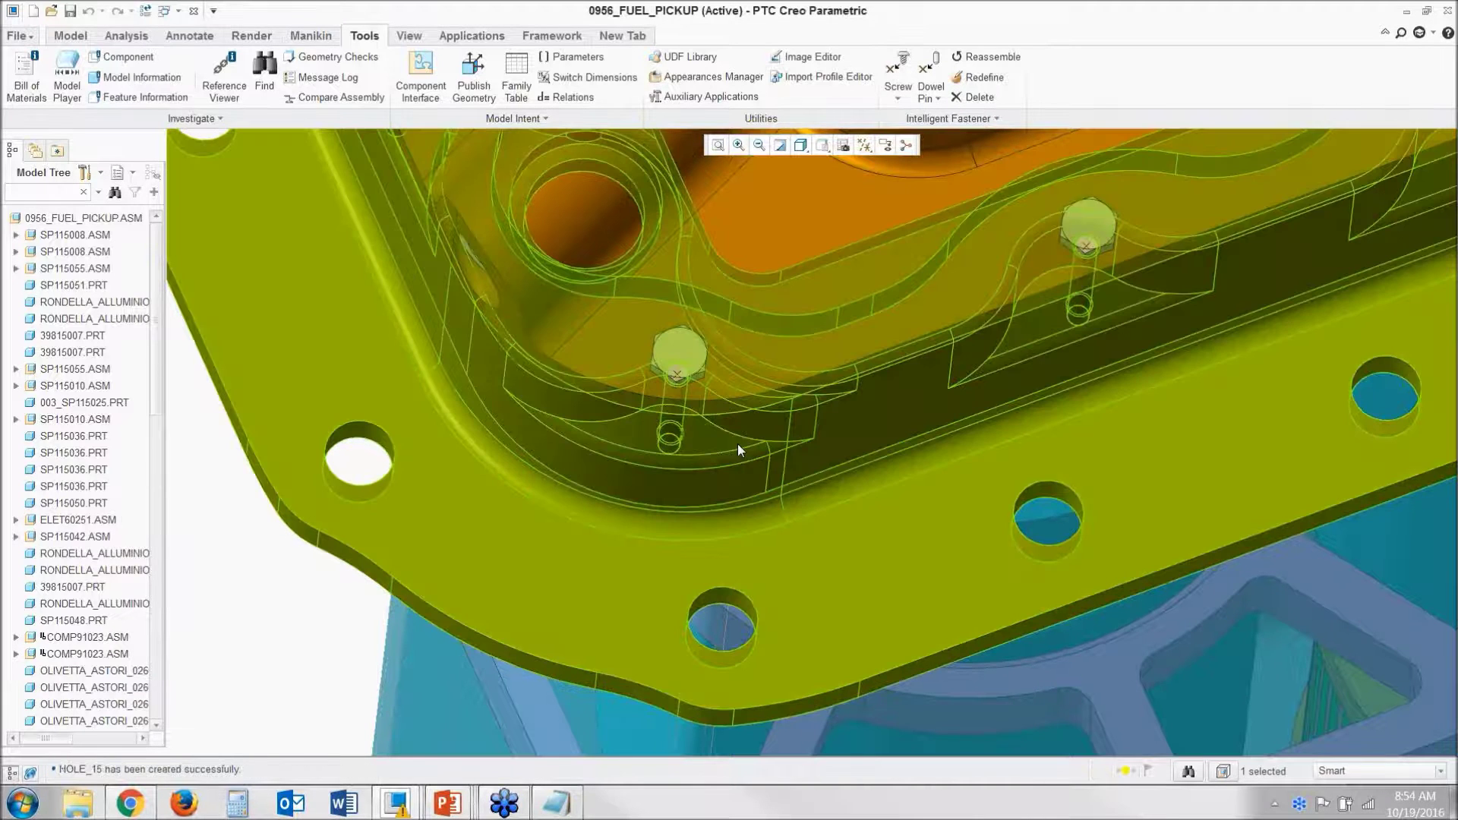
# Step: Inspect the assembled screws along the cover's edge and their entries at the end of the model tree
pyautogui.click(275, 581)
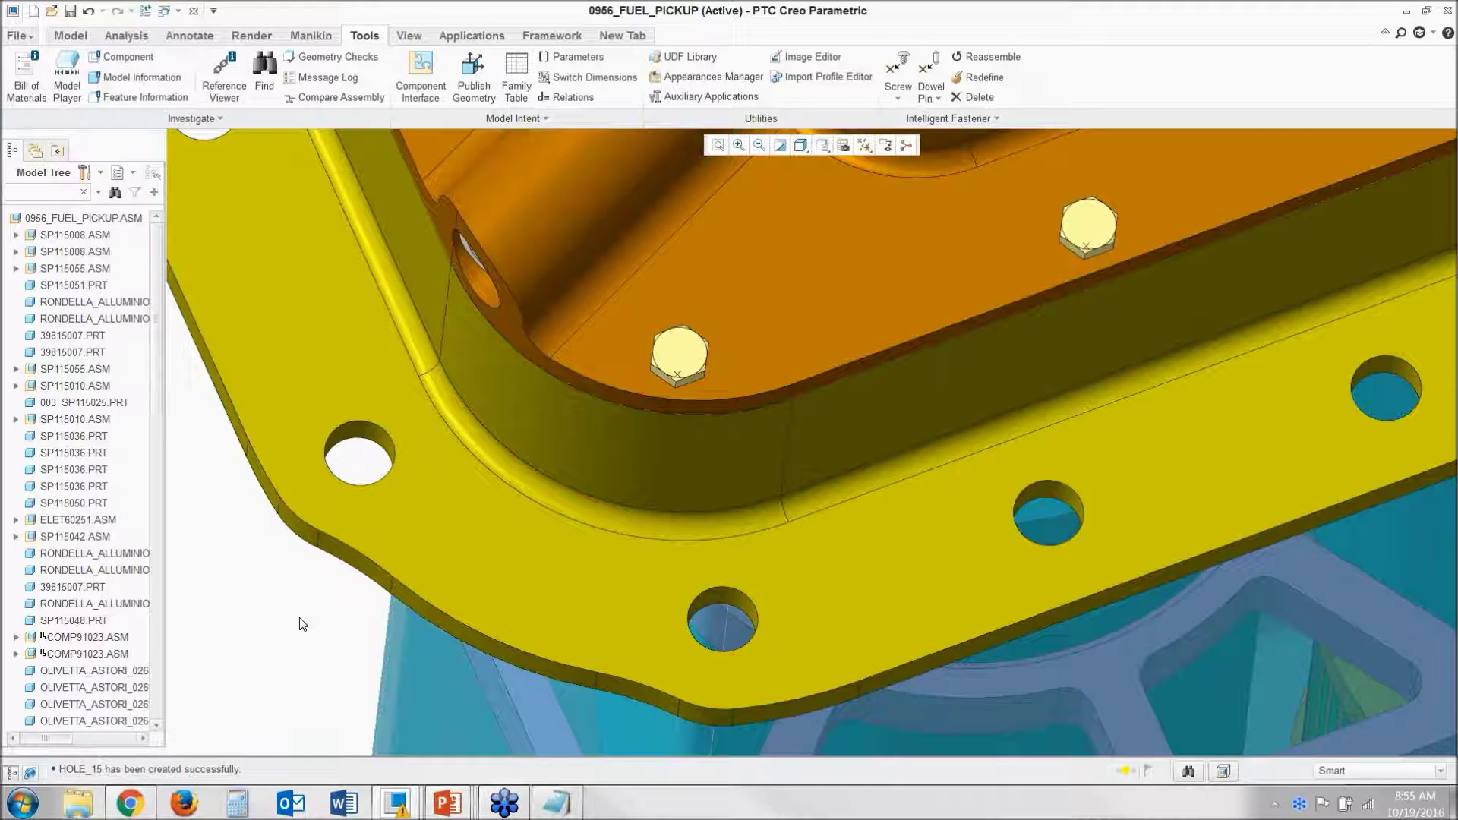
pyautogui.scroll(5, 302, 624)
pyautogui.moveTo(617, 644)
pyautogui.mouseDown(button='middle')
pyautogui.moveTo(597, 649)
pyautogui.moveTo(558, 606)
pyautogui.moveTo(527, 511)
pyautogui.moveTo(493, 477)
pyautogui.moveTo(499, 516)
pyautogui.moveTo(568, 594)
pyautogui.moveTo(561, 611)
pyautogui.mouseUp(button='middle')
pyautogui.scroll(-6, 559, 559)
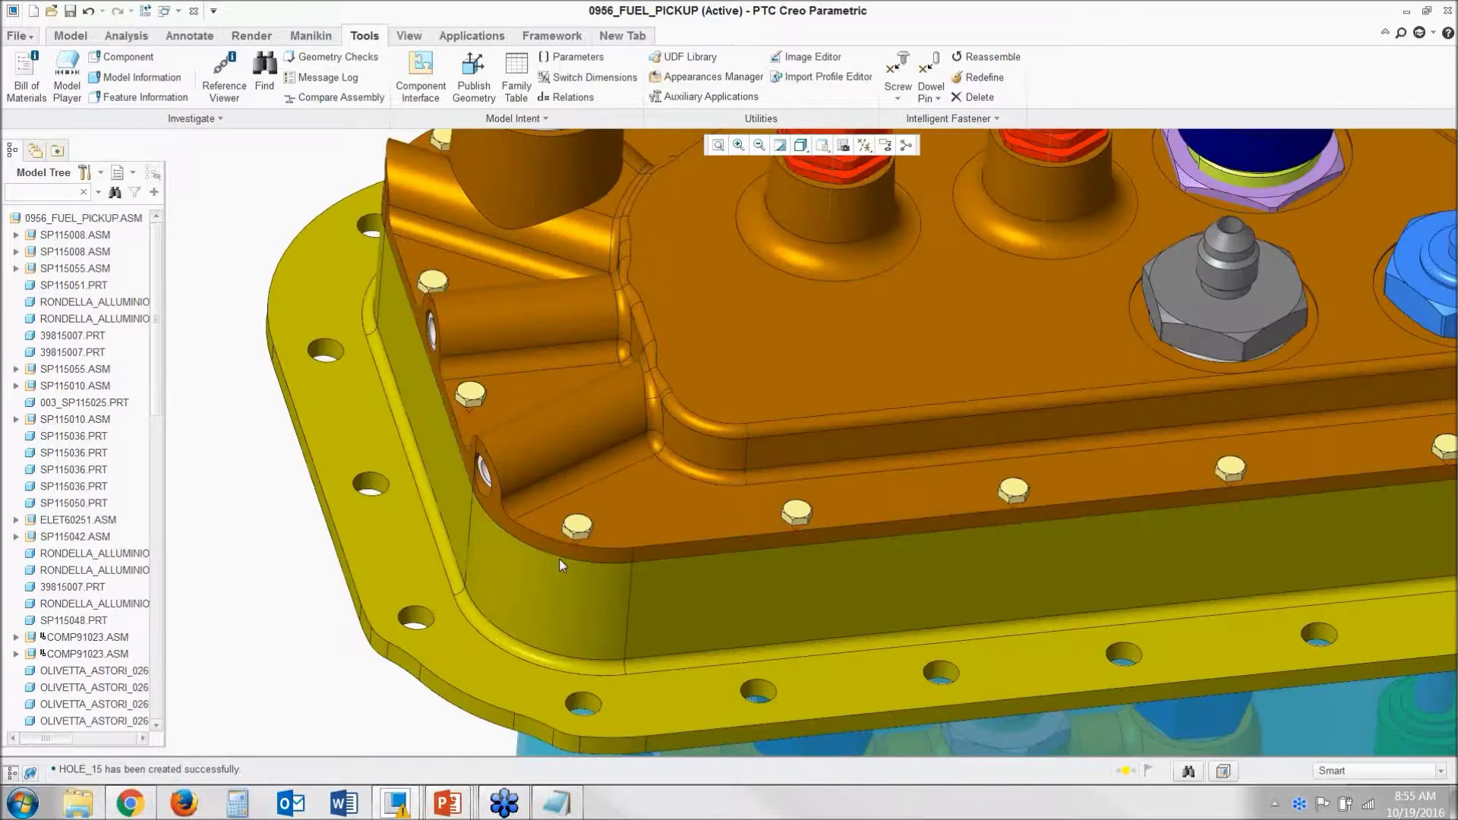
pyautogui.click(543, 636)
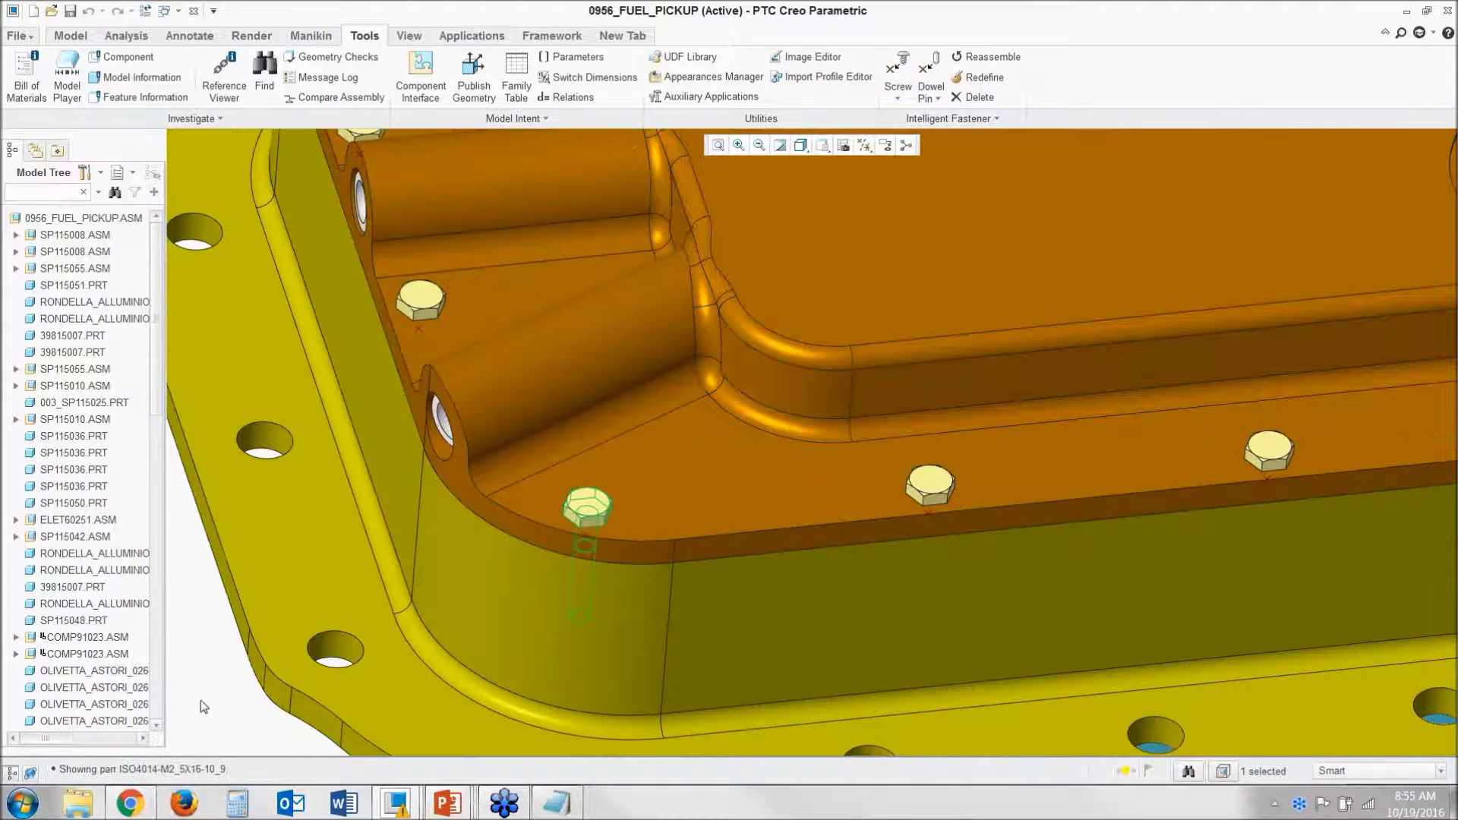
pyautogui.click(204, 706)
pyautogui.scroll(-3, 157, 472)
pyautogui.moveTo(157, 473); pyautogui.dragTo(154, 738)
pyautogui.click(100, 491)
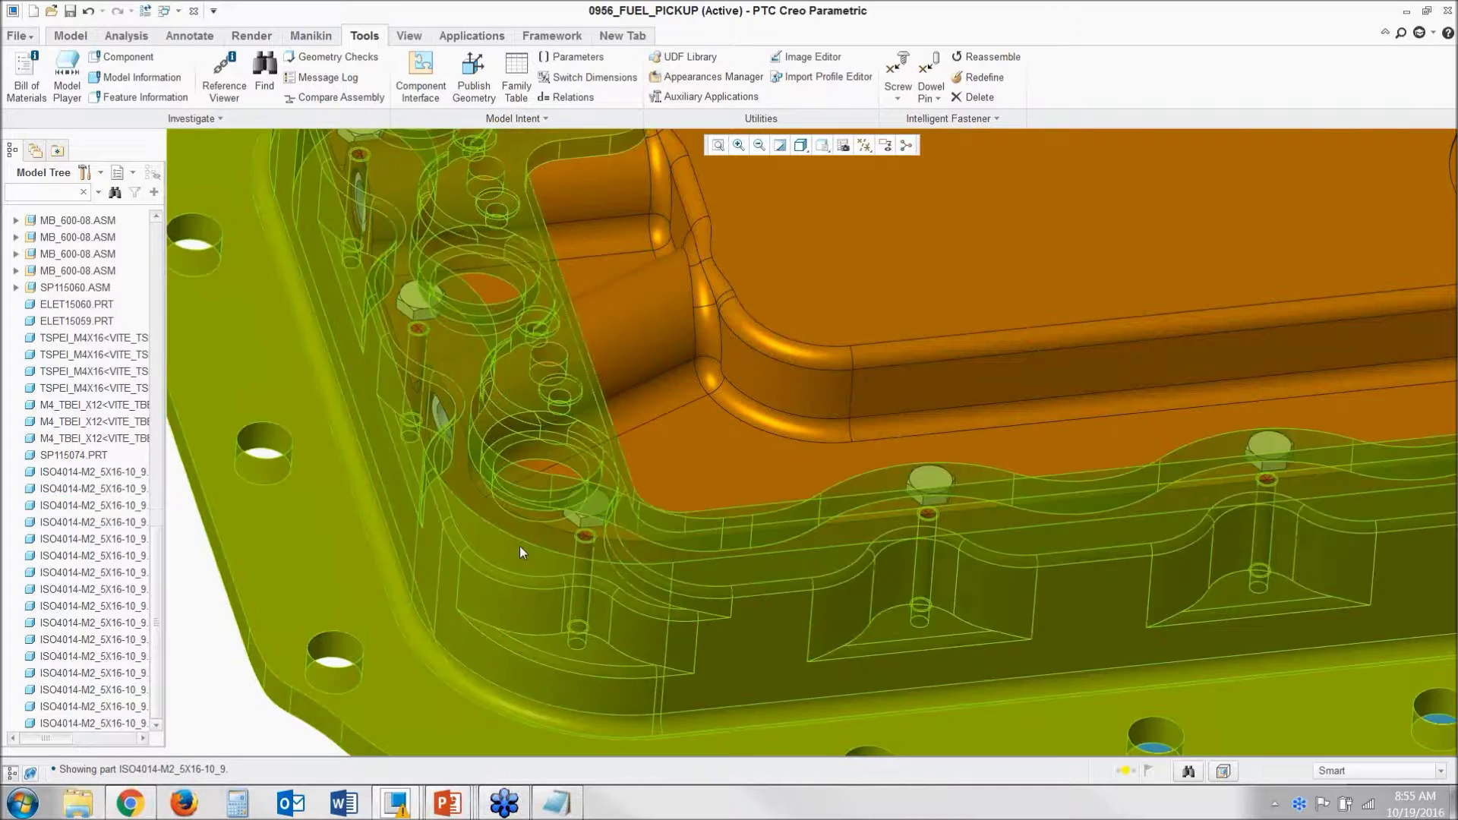
# Step: Hide the ISO 4014 M2.5 x 16 screw at the cover's corner
pyautogui.click(585, 510)
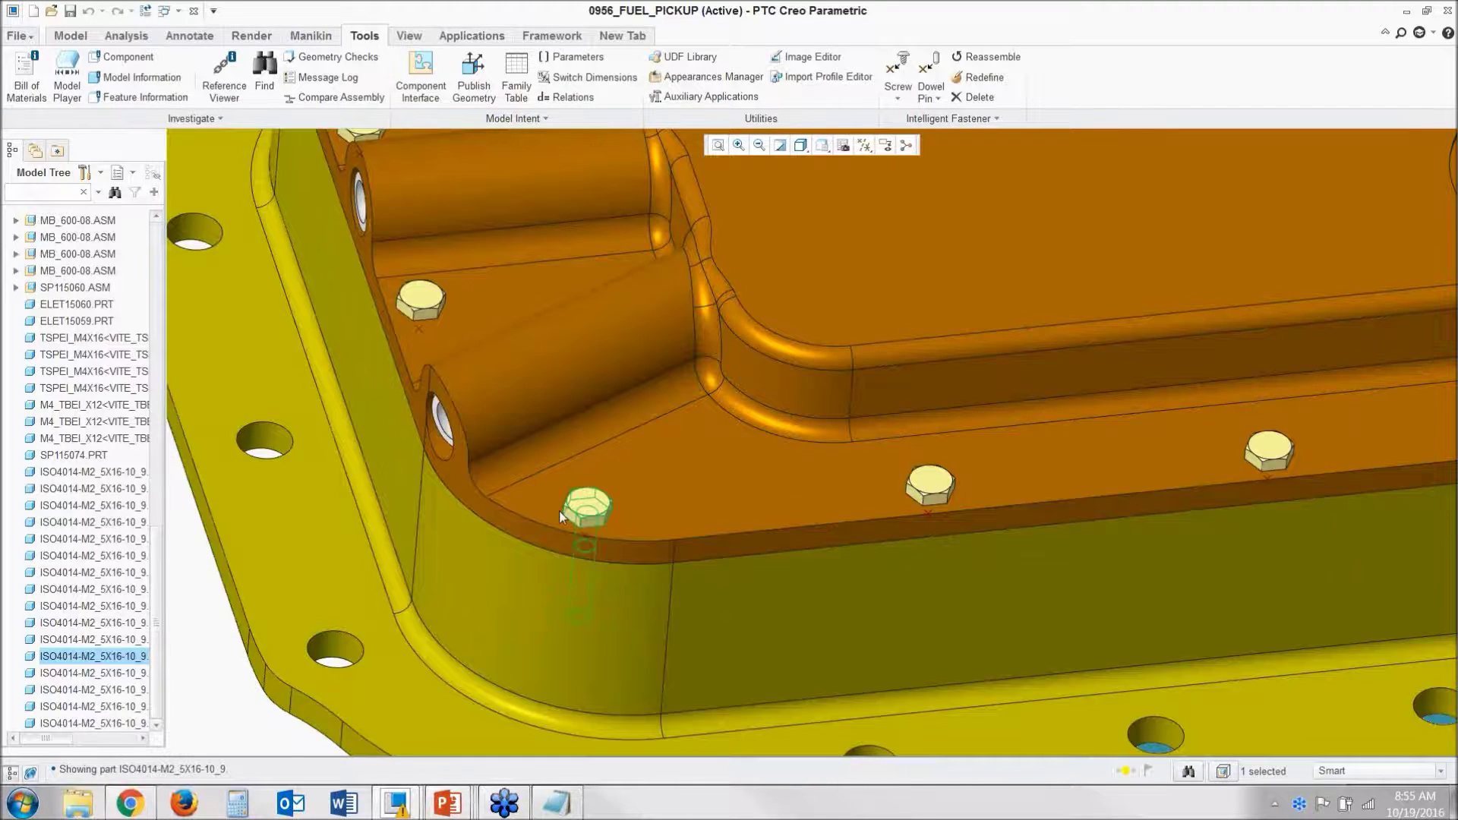
pyautogui.rightClick(586, 507)
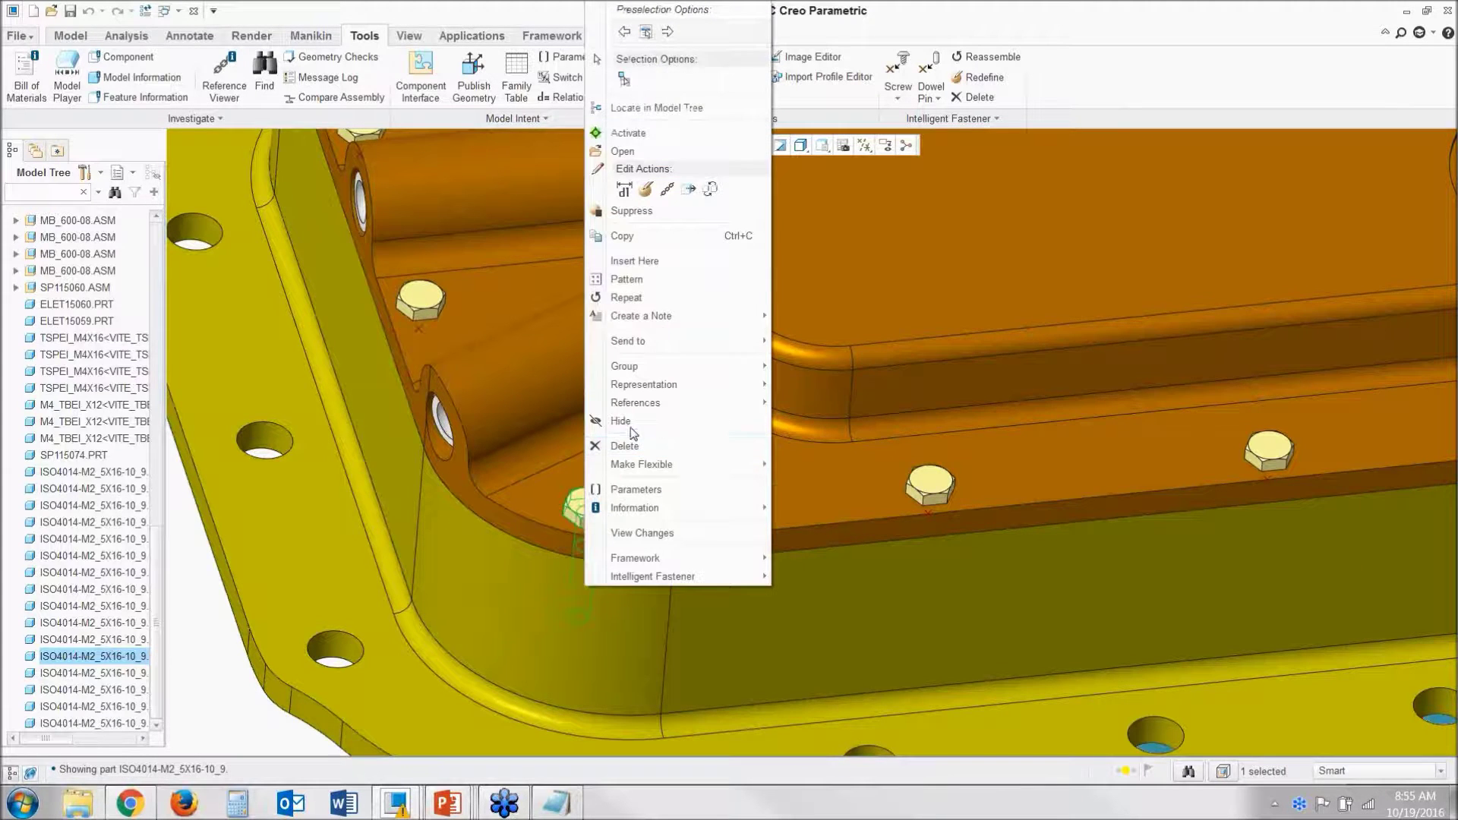
pyautogui.click(630, 427)
# Step: Examine the hole at the cover's corner and how it continues through the parts underneath, from several angles
pyautogui.scroll(5, 582, 502)
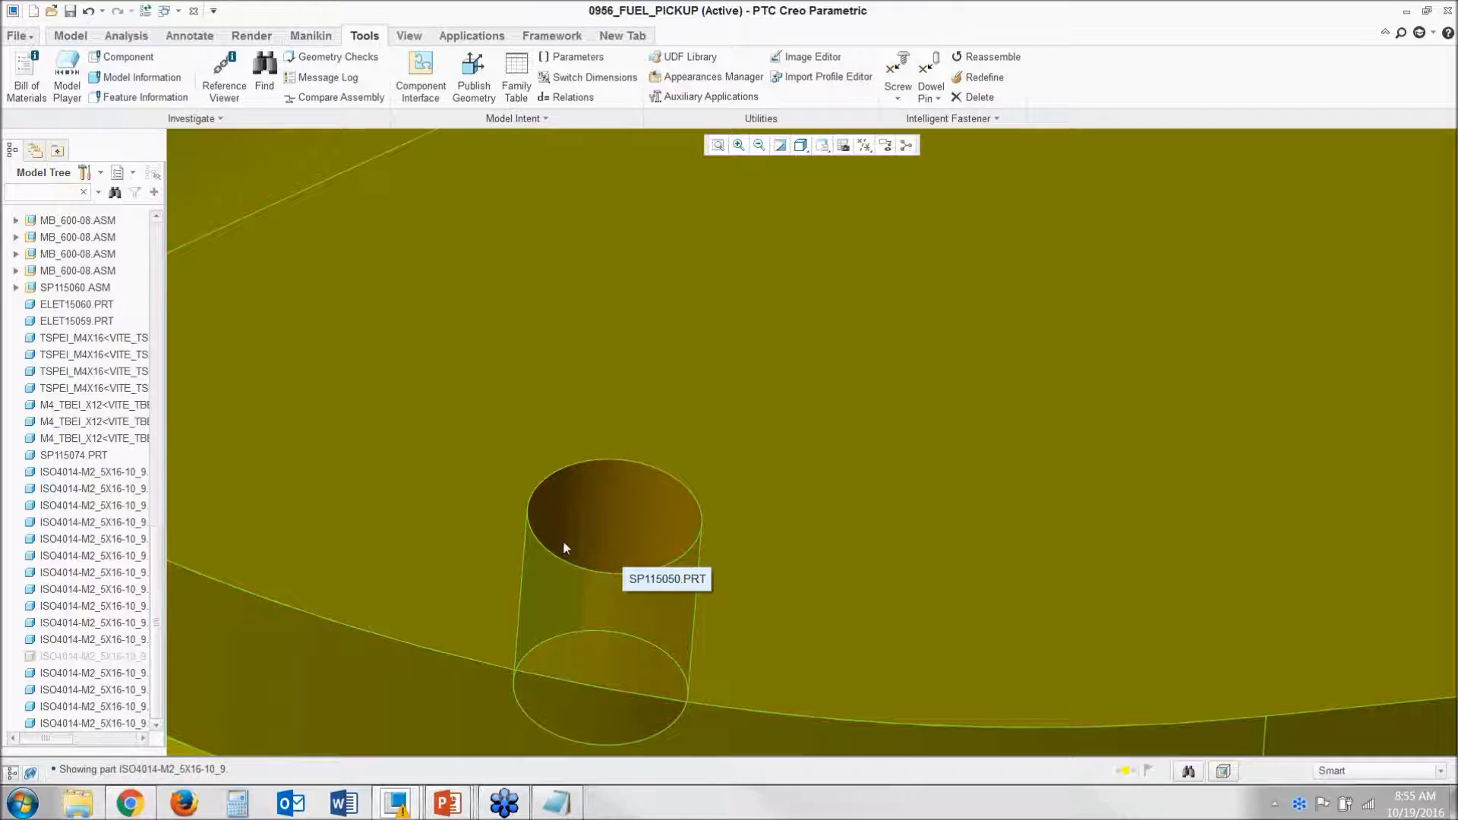
pyautogui.scroll(-5, 571, 545)
pyautogui.scroll(-4, 566, 516)
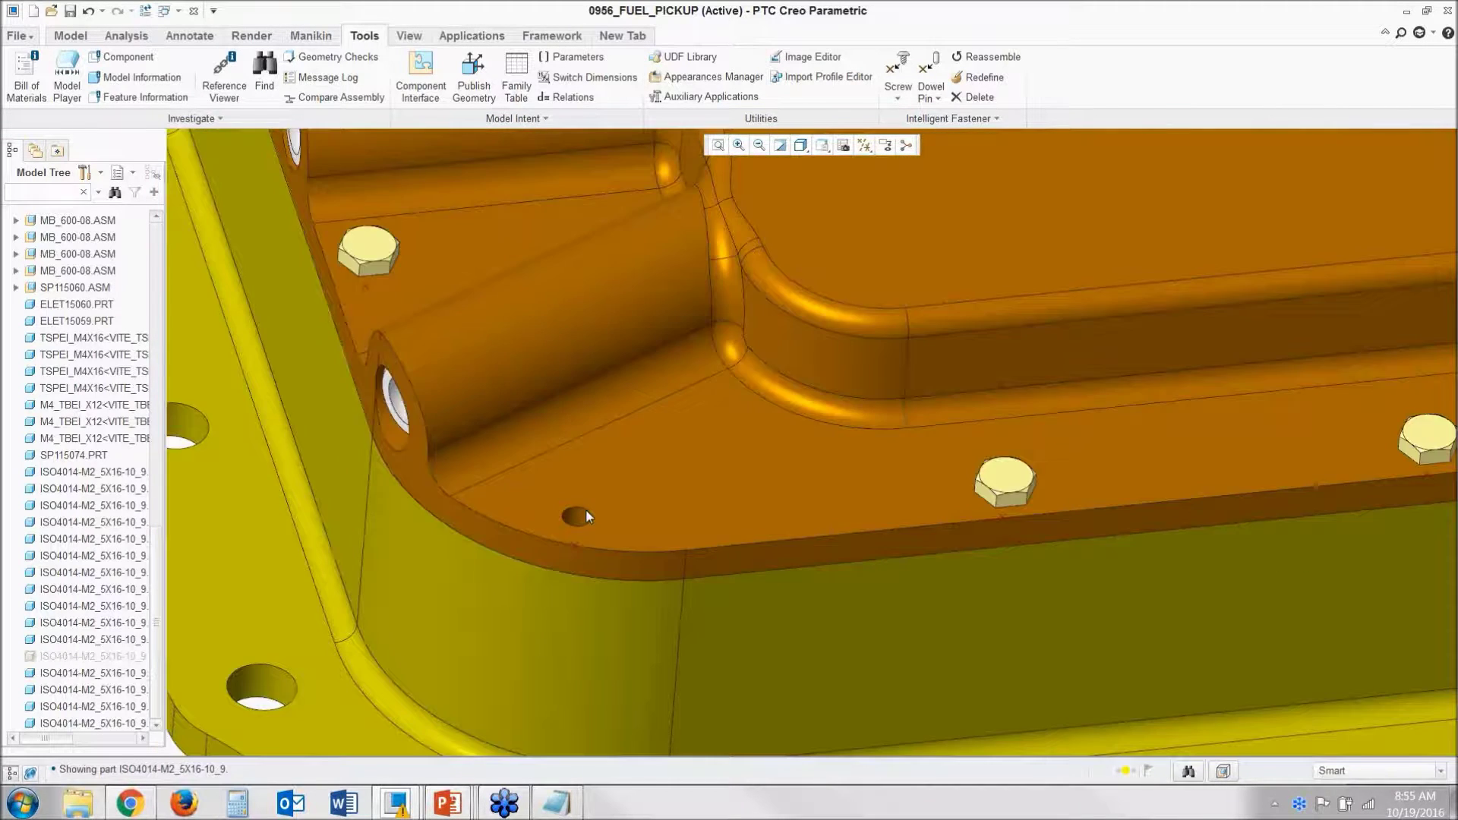
pyautogui.moveTo(591, 509)
pyautogui.mouseDown(button='middle')
pyautogui.moveTo(577, 547)
pyautogui.moveTo(589, 566)
pyautogui.mouseUp(button='middle')
pyautogui.scroll(8, 581, 547)
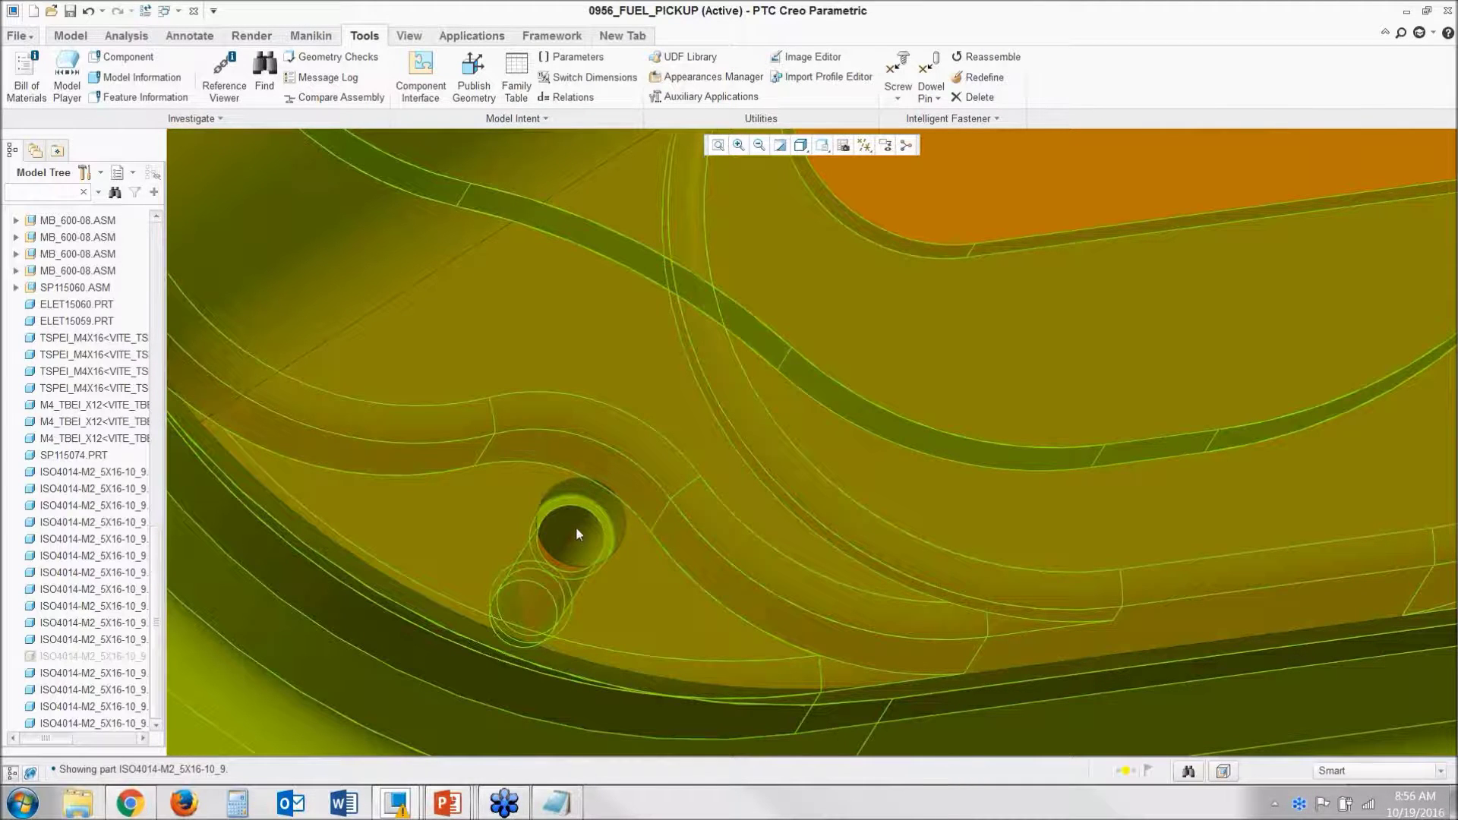
pyautogui.scroll(-6, 615, 533)
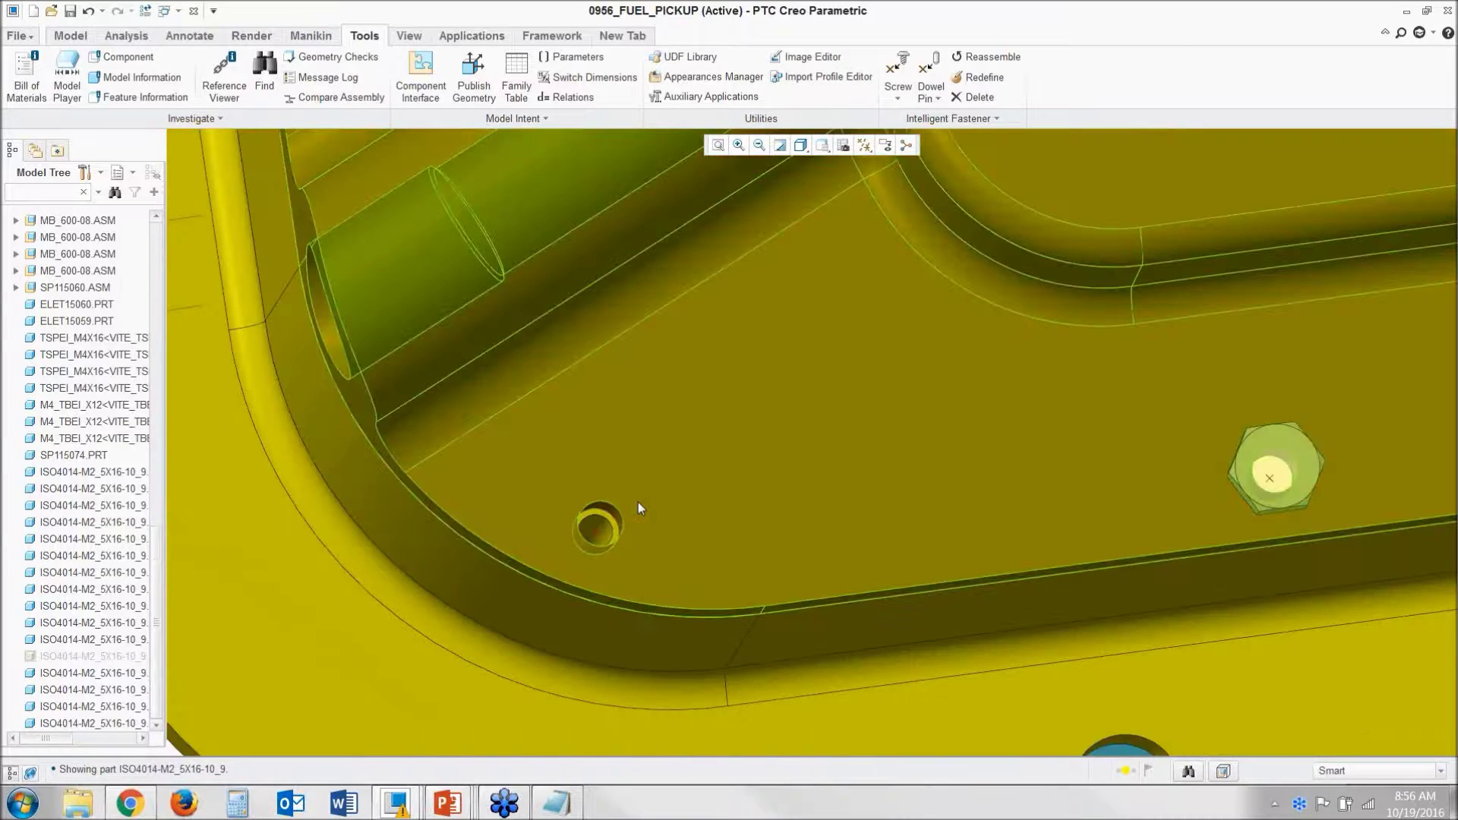
pyautogui.scroll(-1, 713, 505)
pyautogui.scroll(-1, 744, 481)
pyautogui.moveTo(741, 481)
pyautogui.mouseDown(button='middle')
pyautogui.moveTo(714, 480)
pyautogui.moveTo(700, 447)
pyautogui.mouseUp(button='middle')
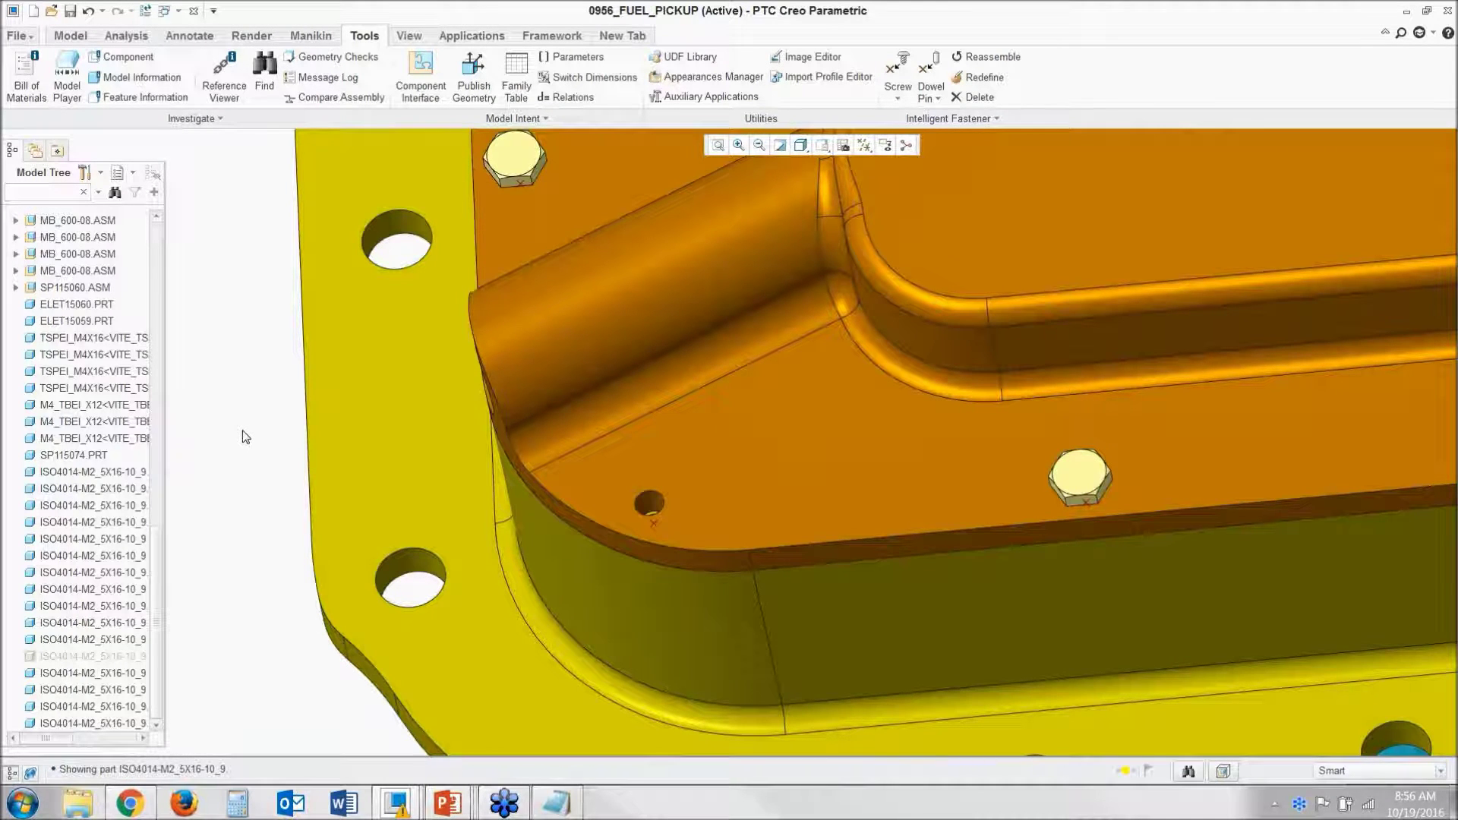
# Step: Unhide the corner screw
pyautogui.click(112, 658)
pyautogui.rightClick(113, 657)
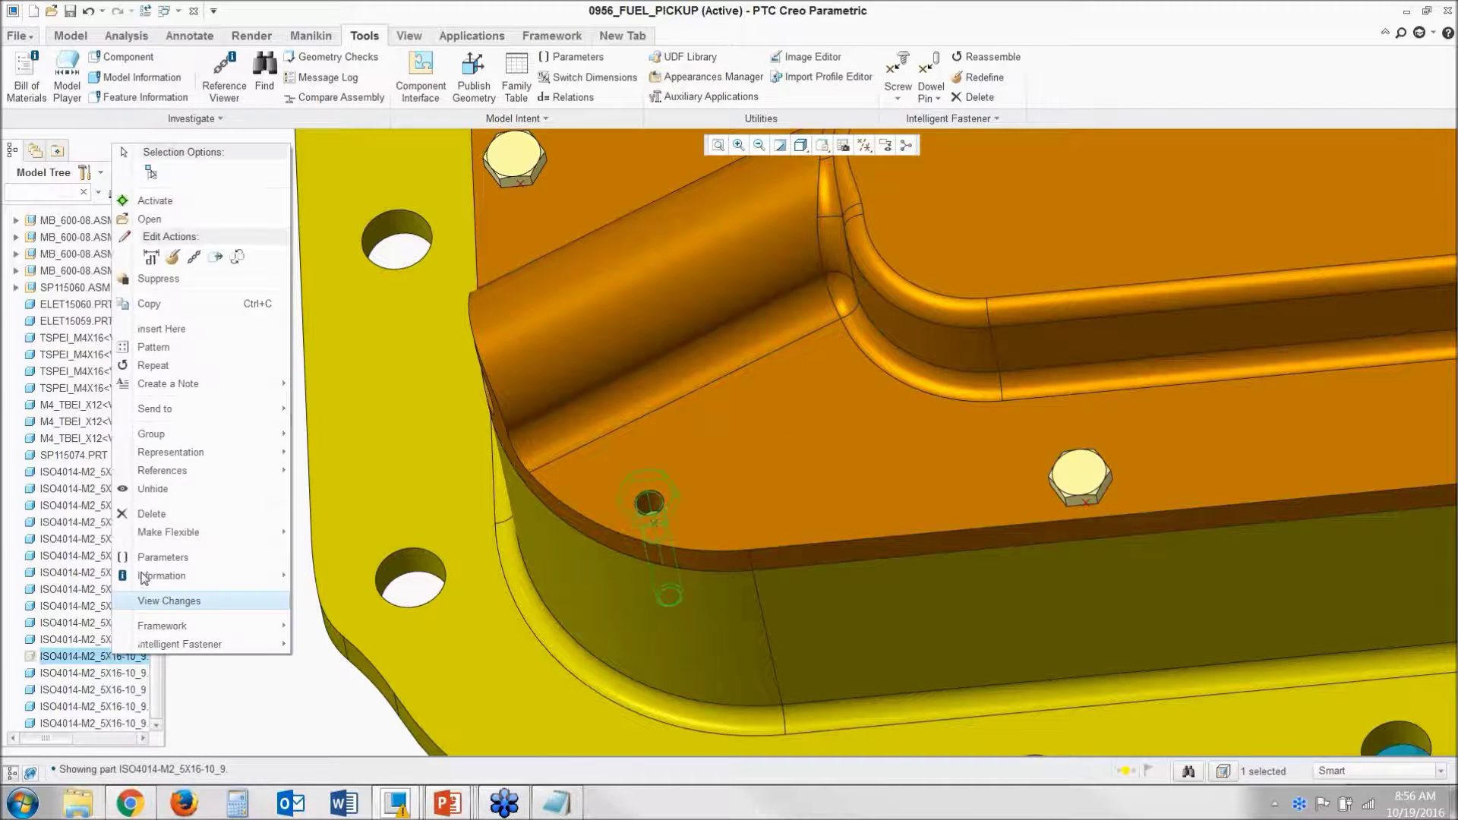
pyautogui.click(159, 492)
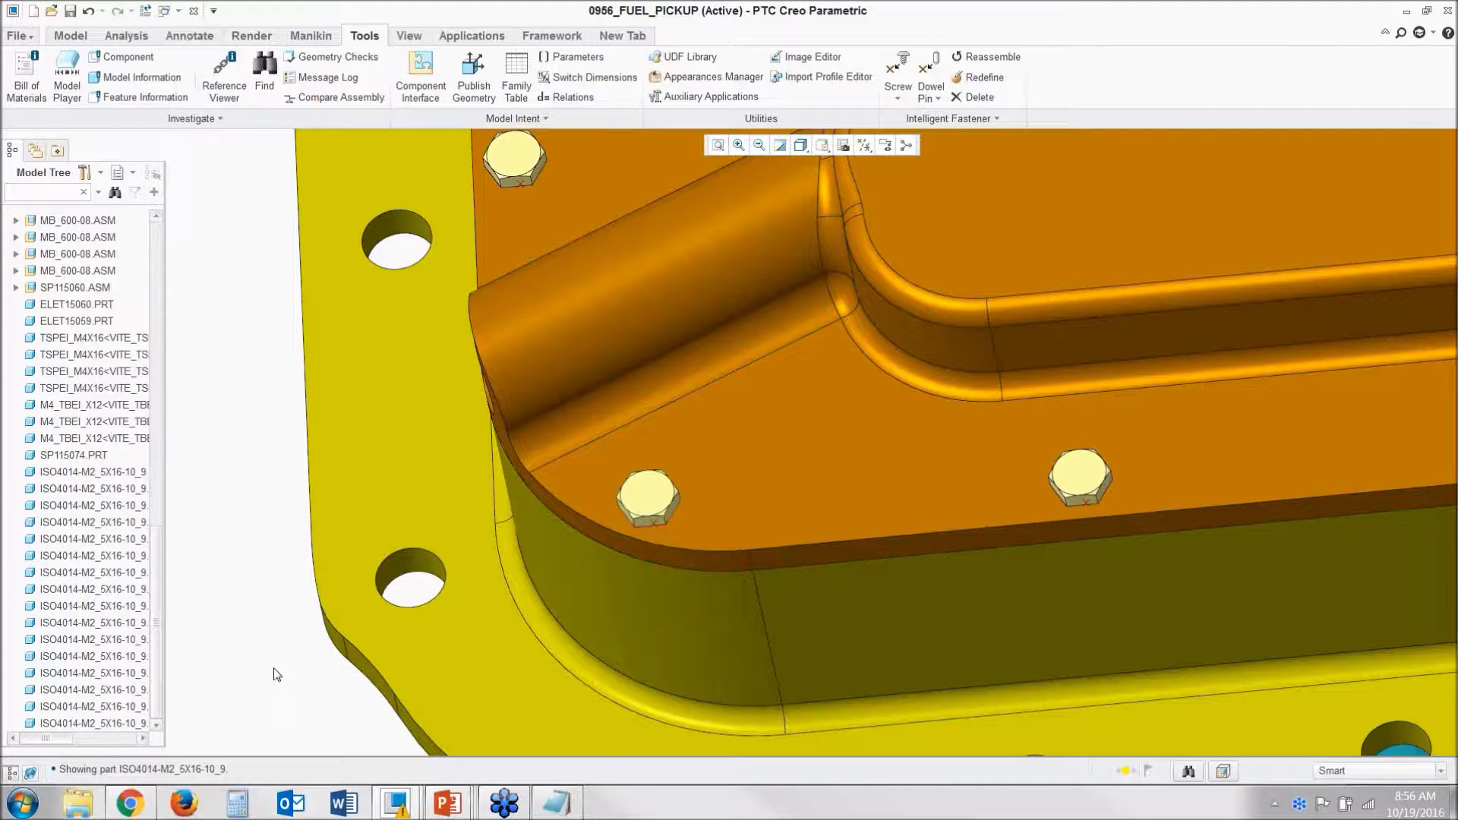
# Step: Define a screw fastener on the red bracket's upper axis, with its head on the bracket's outer face and its nut on the blue housing's side wall
pyautogui.scroll(-4, 276, 674)
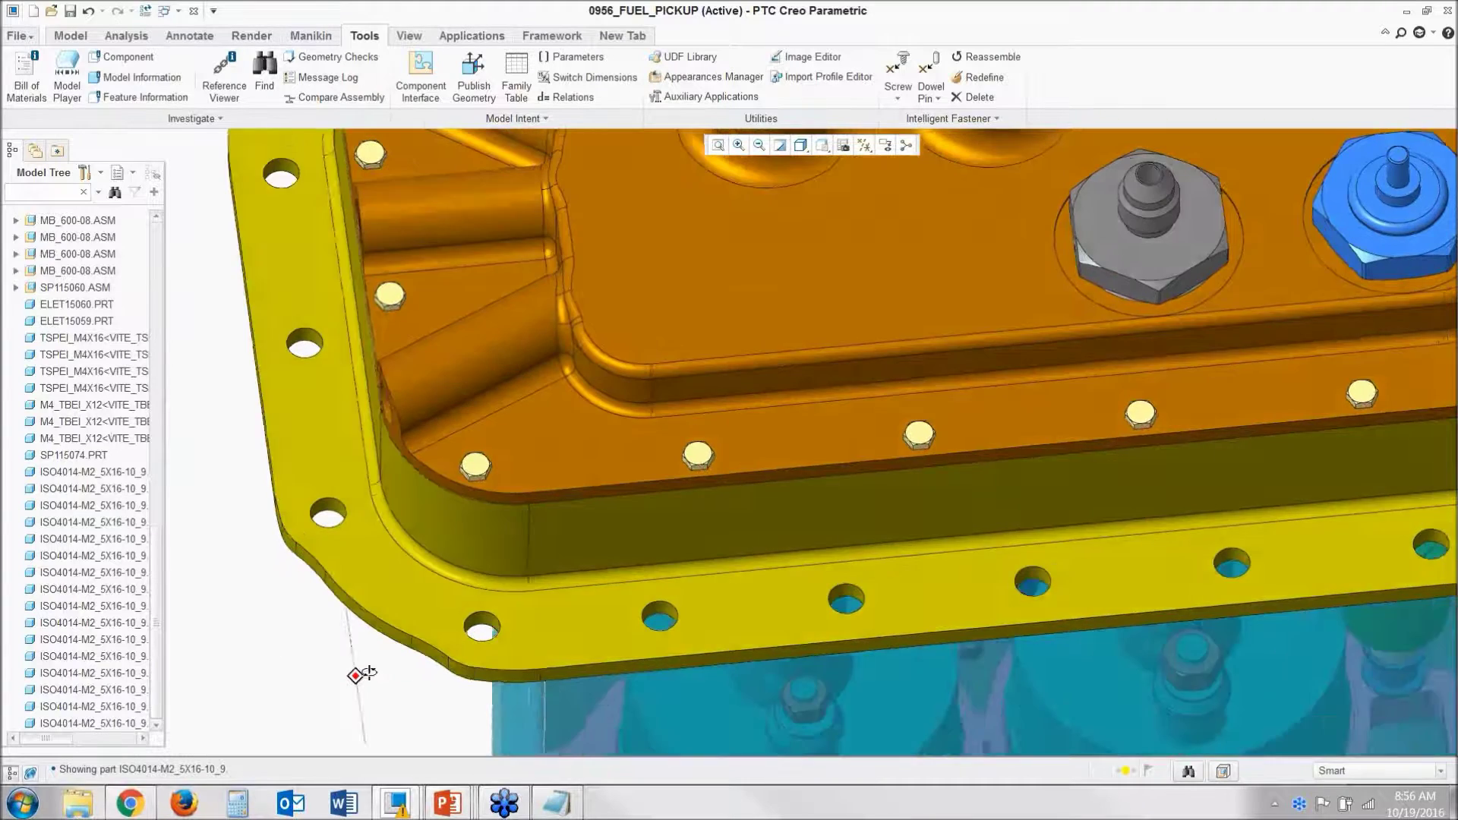
pyautogui.scroll(-6, 418, 431)
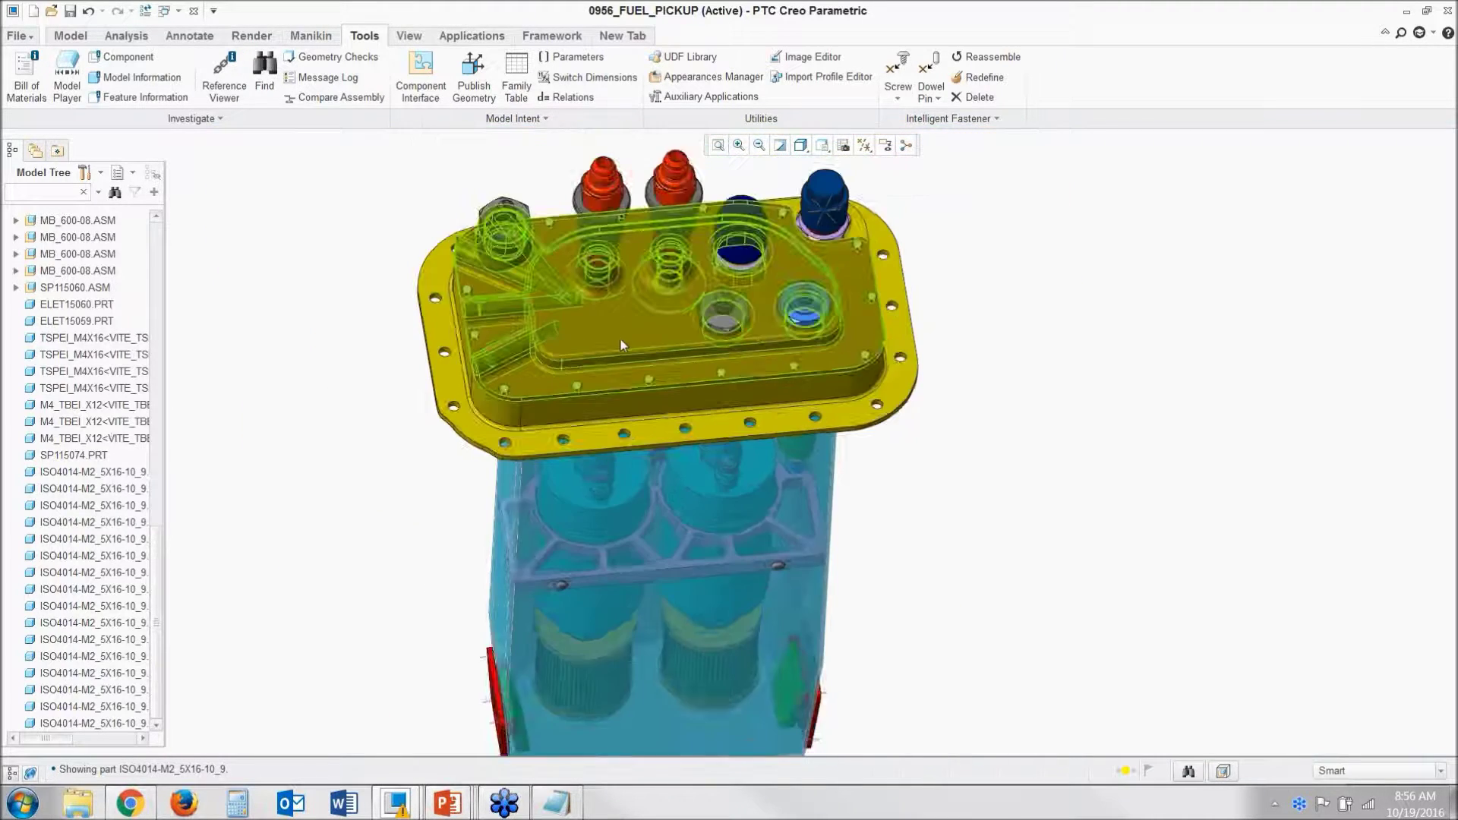
pyautogui.scroll(-2, 621, 345)
pyautogui.scroll(6, 495, 683)
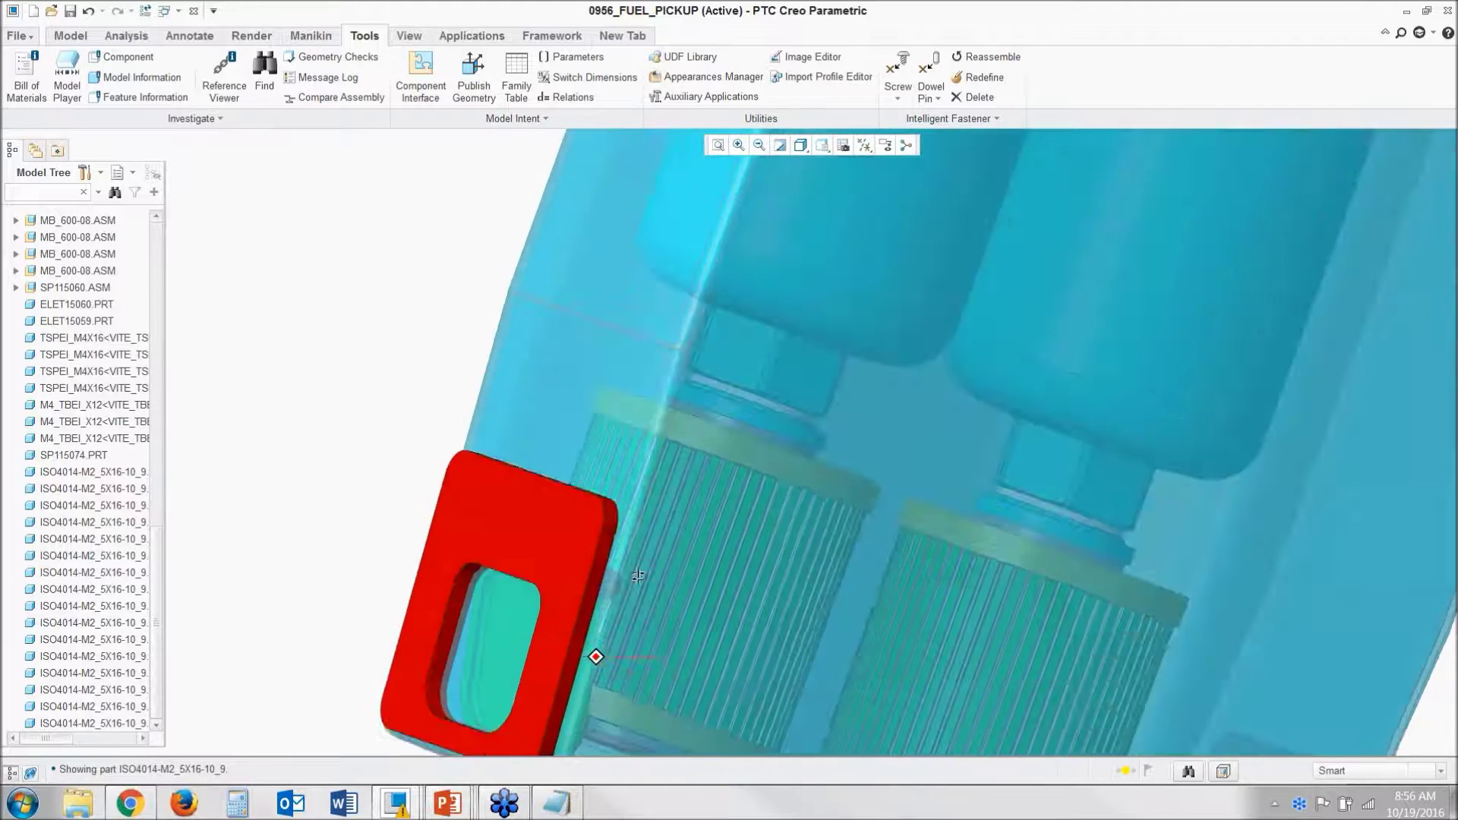
pyautogui.moveTo(638, 576); pyautogui.dragTo(349, 484, button='middle')
pyautogui.moveTo(350, 619); pyautogui.dragTo(326, 628, button='middle')
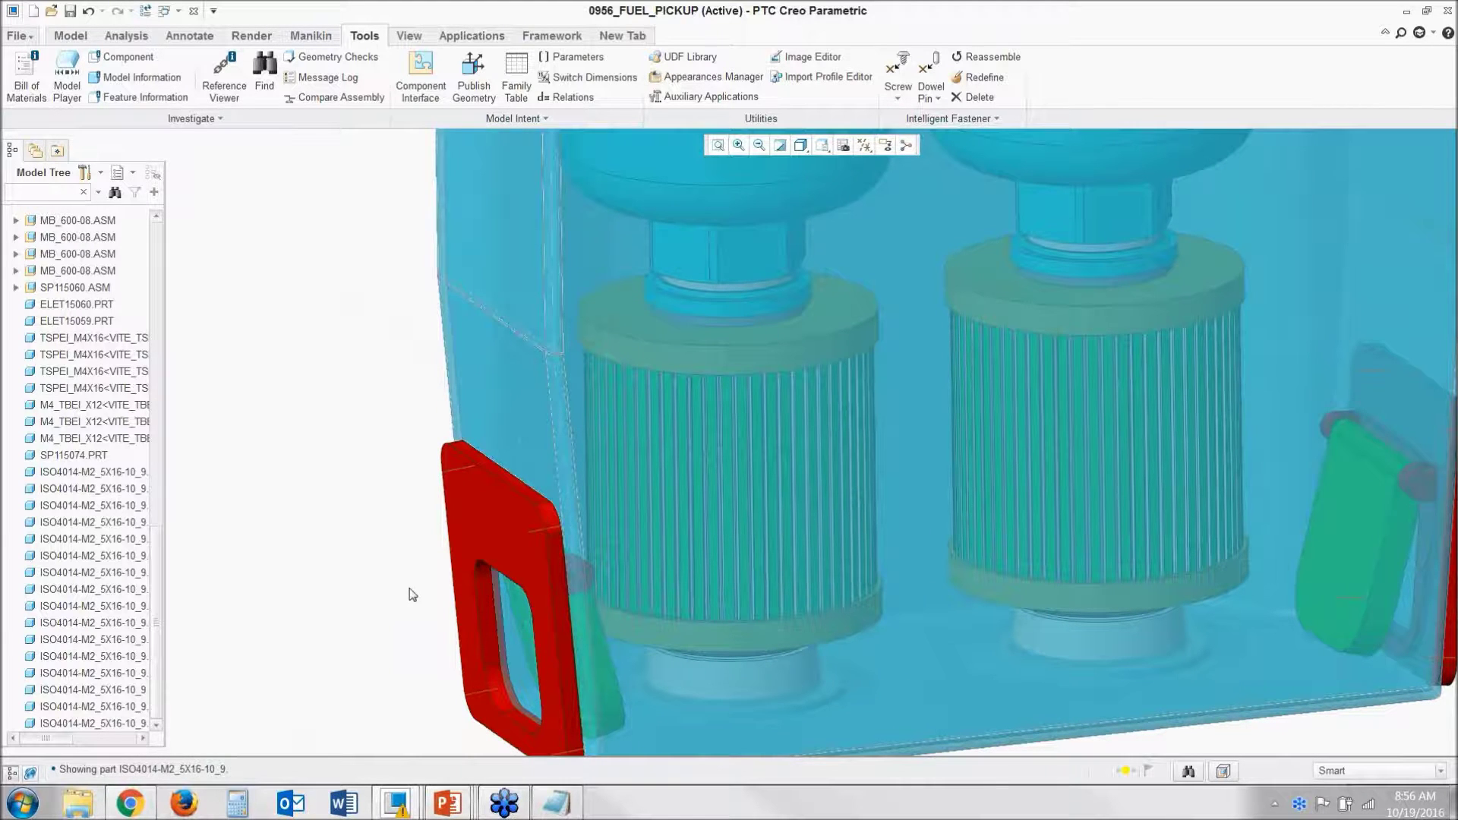
pyautogui.click(470, 425)
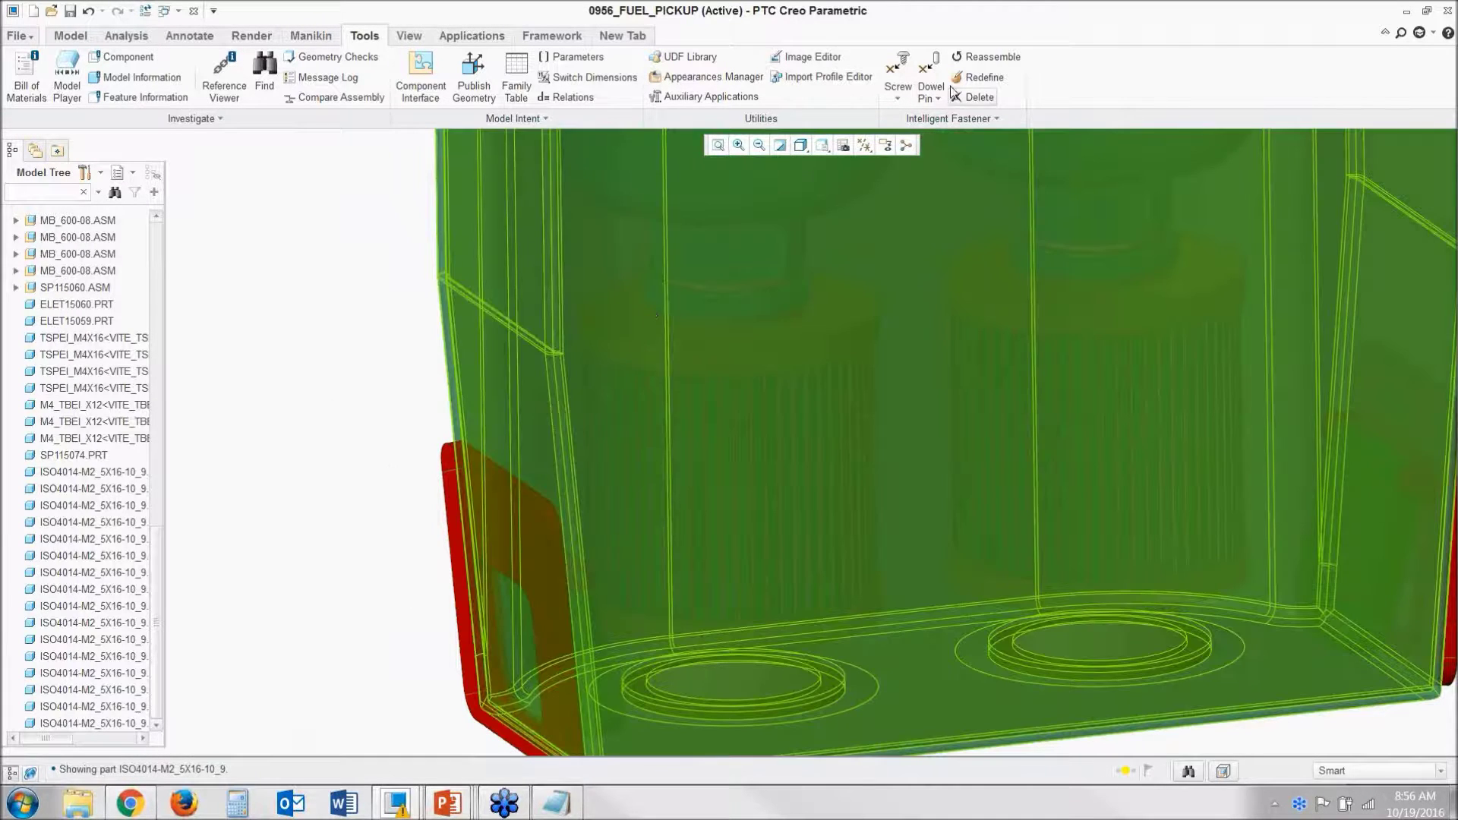
pyautogui.click(899, 72)
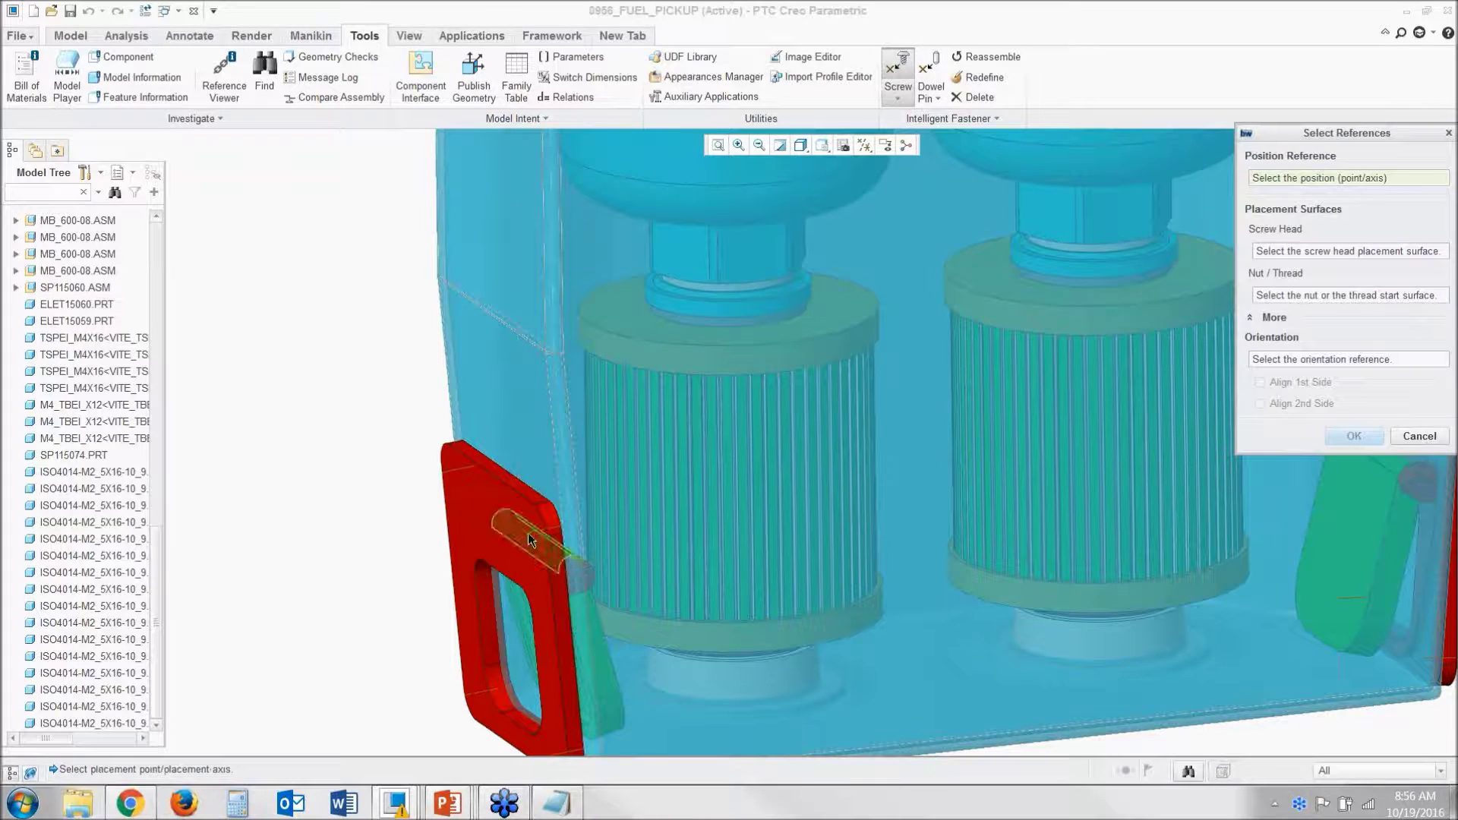
pyautogui.click(529, 540)
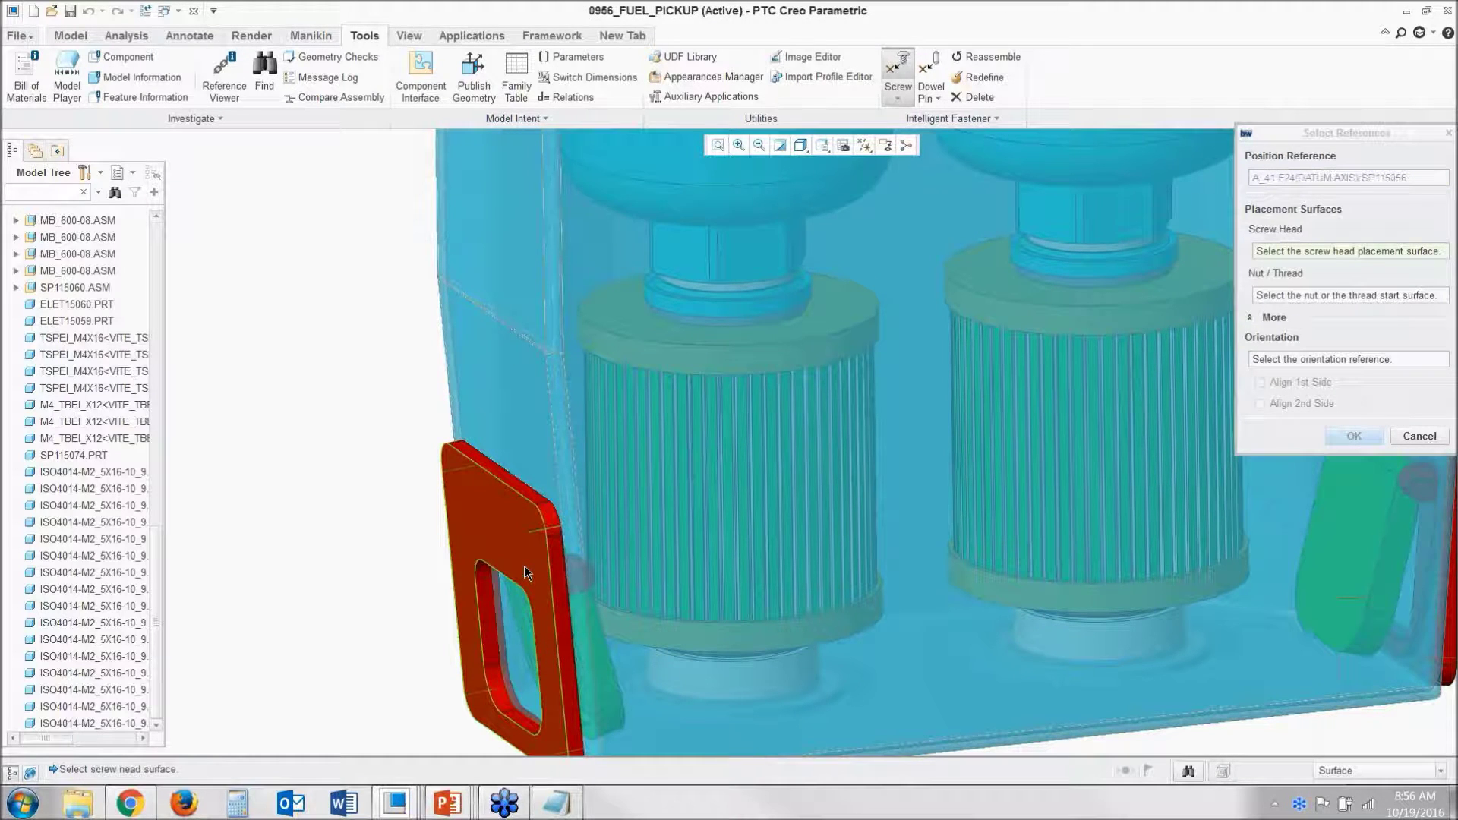
pyautogui.click(525, 567)
pyautogui.click(539, 466)
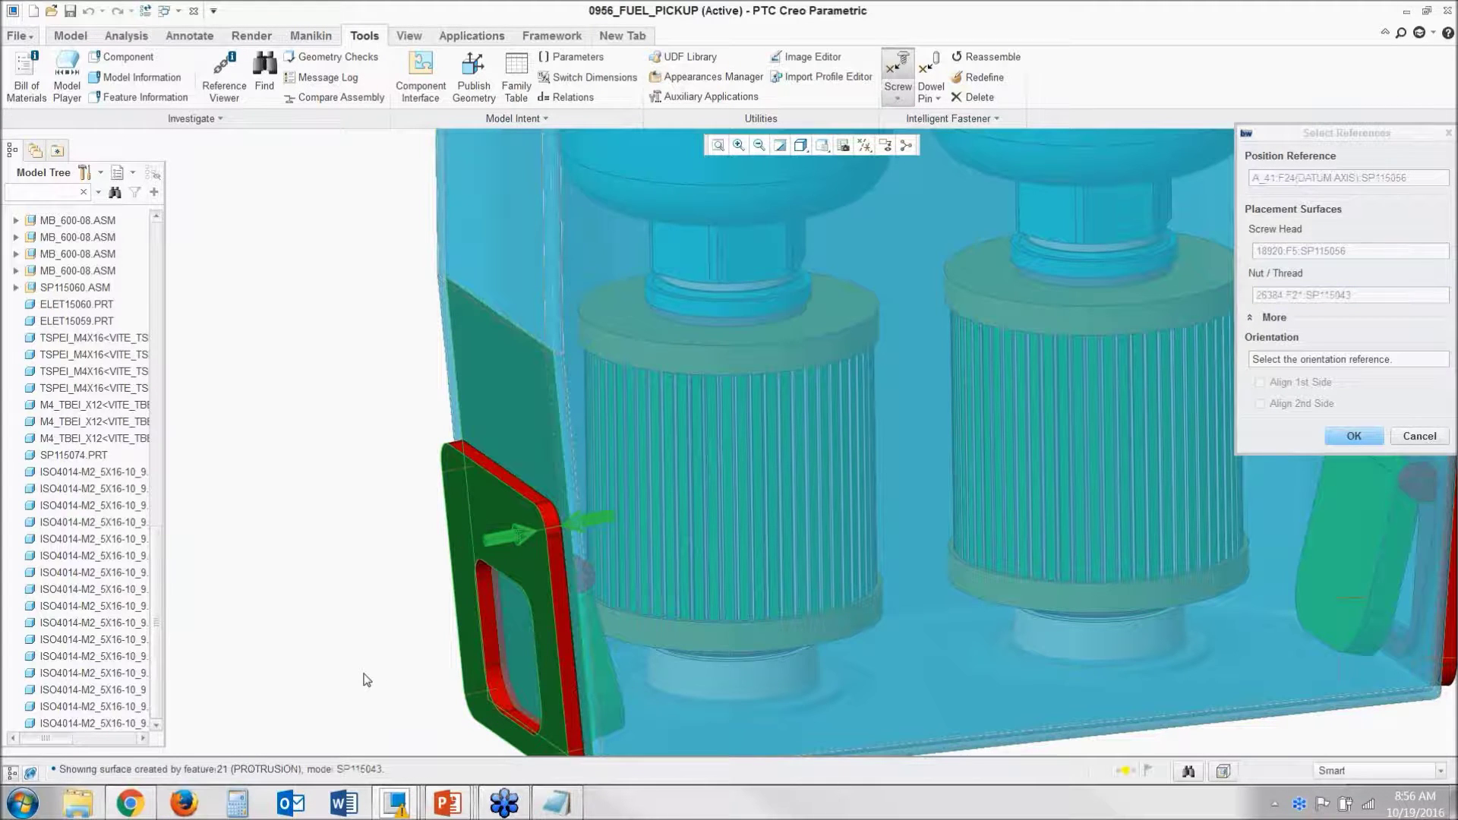
pyautogui.middleClick(366, 679)
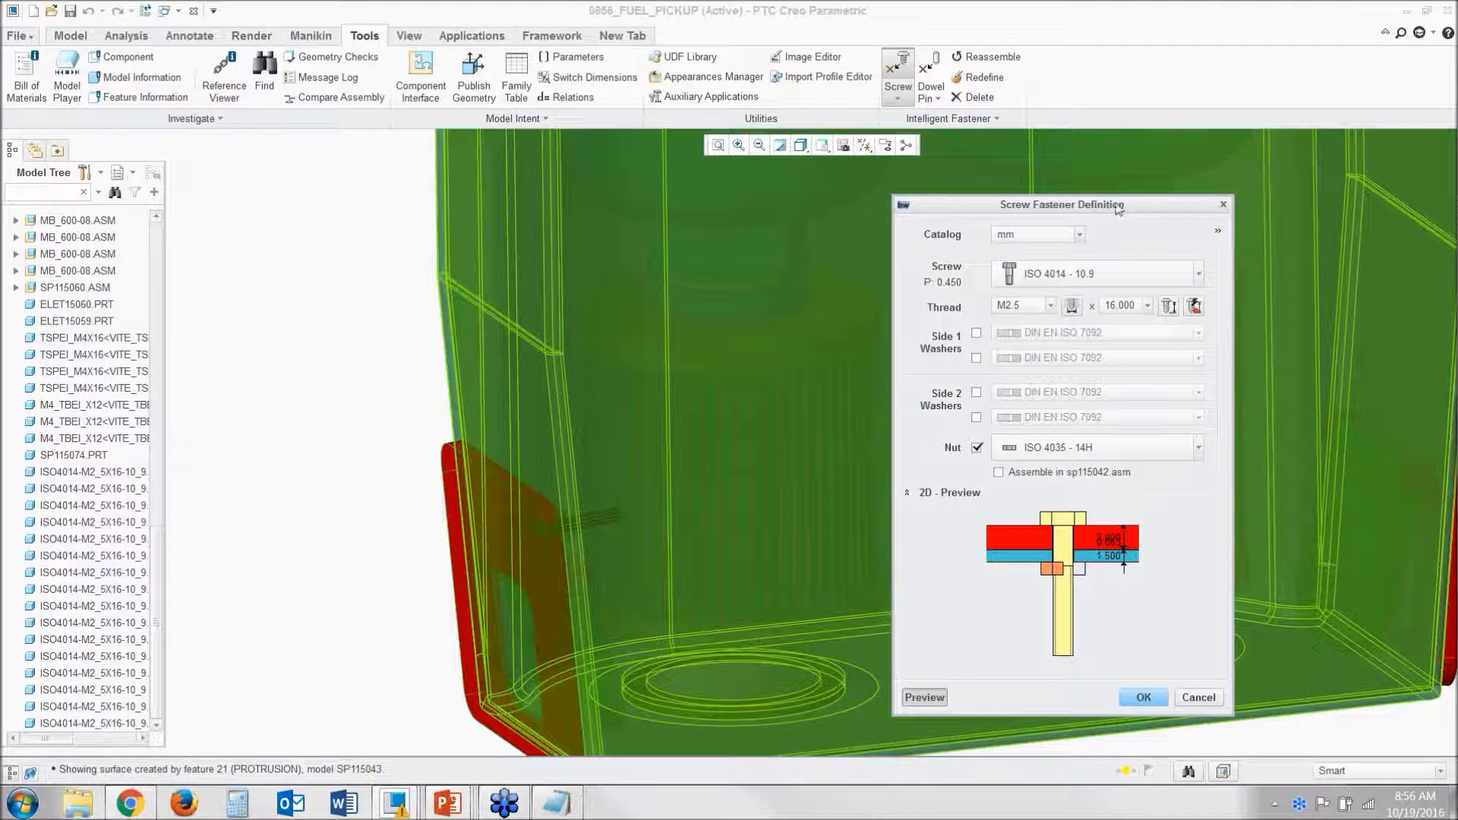
# Step: Try the ISO 4014 - 8.8 screw for the bracket and return to ISO 4014 - 10.9
pyautogui.moveTo(1117, 209); pyautogui.dragTo(1177, 197)
pyautogui.click(359, 354)
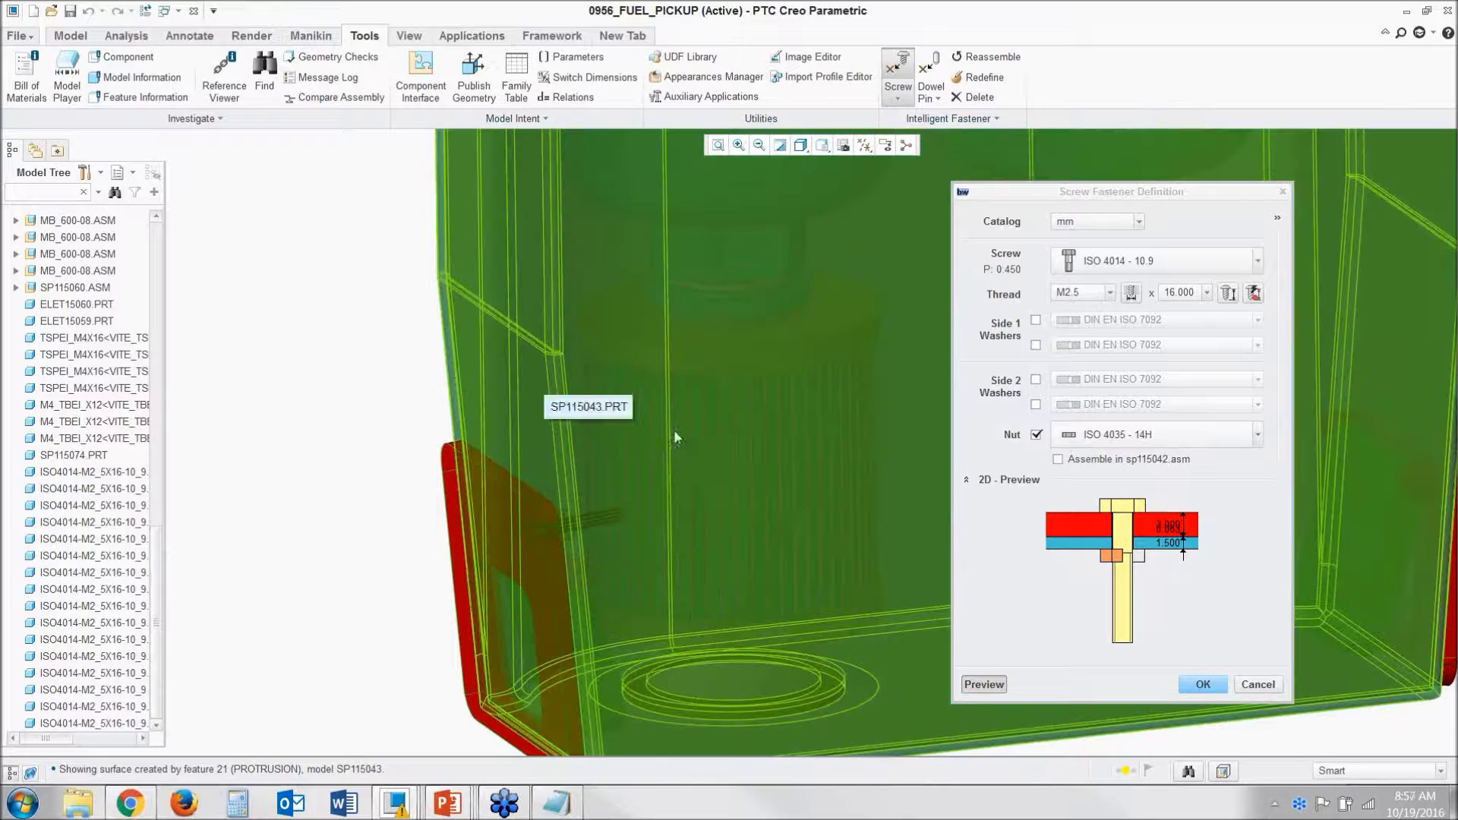
pyautogui.click(1132, 266)
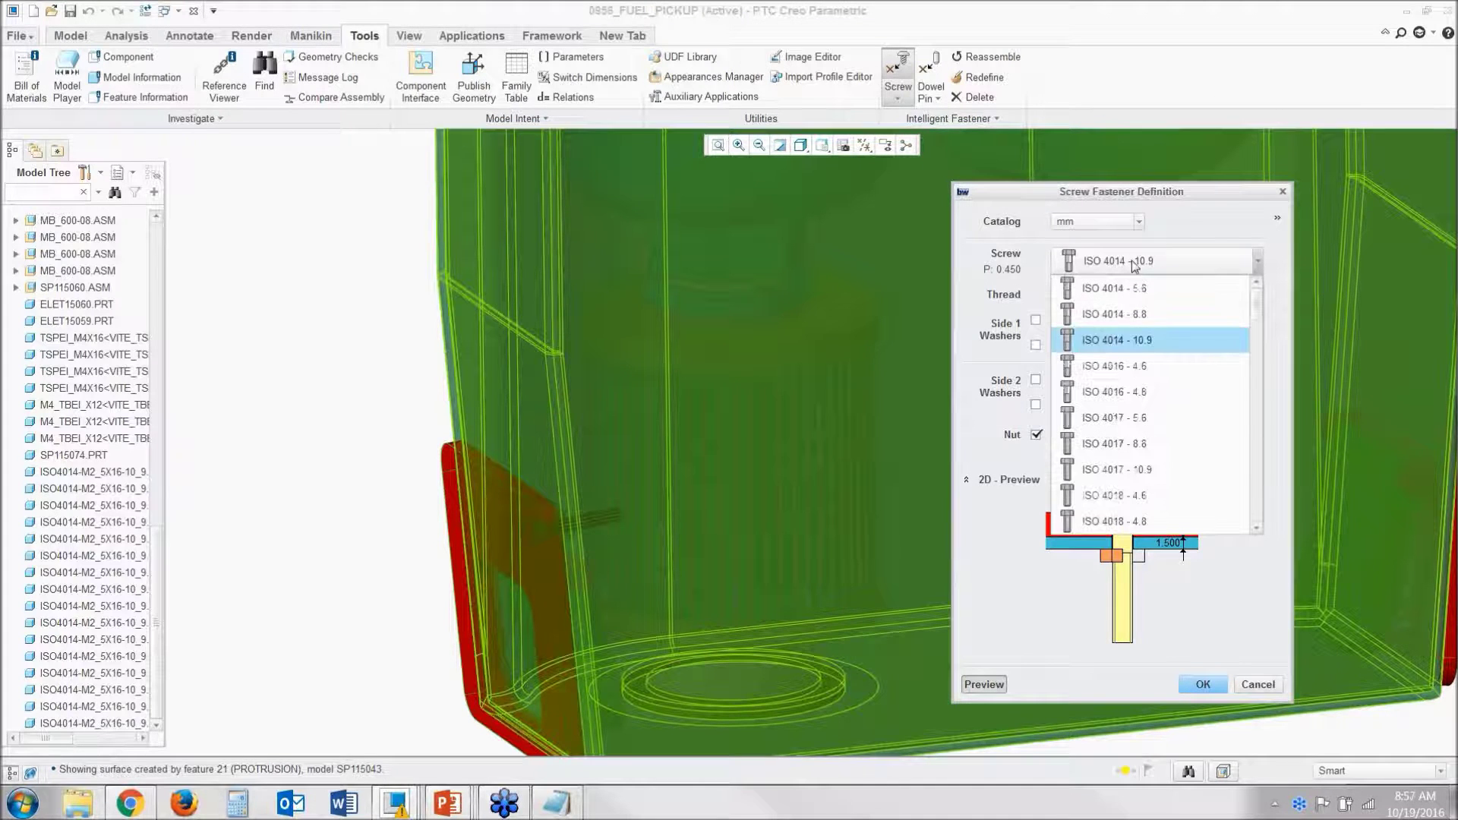
pyautogui.click(1143, 314)
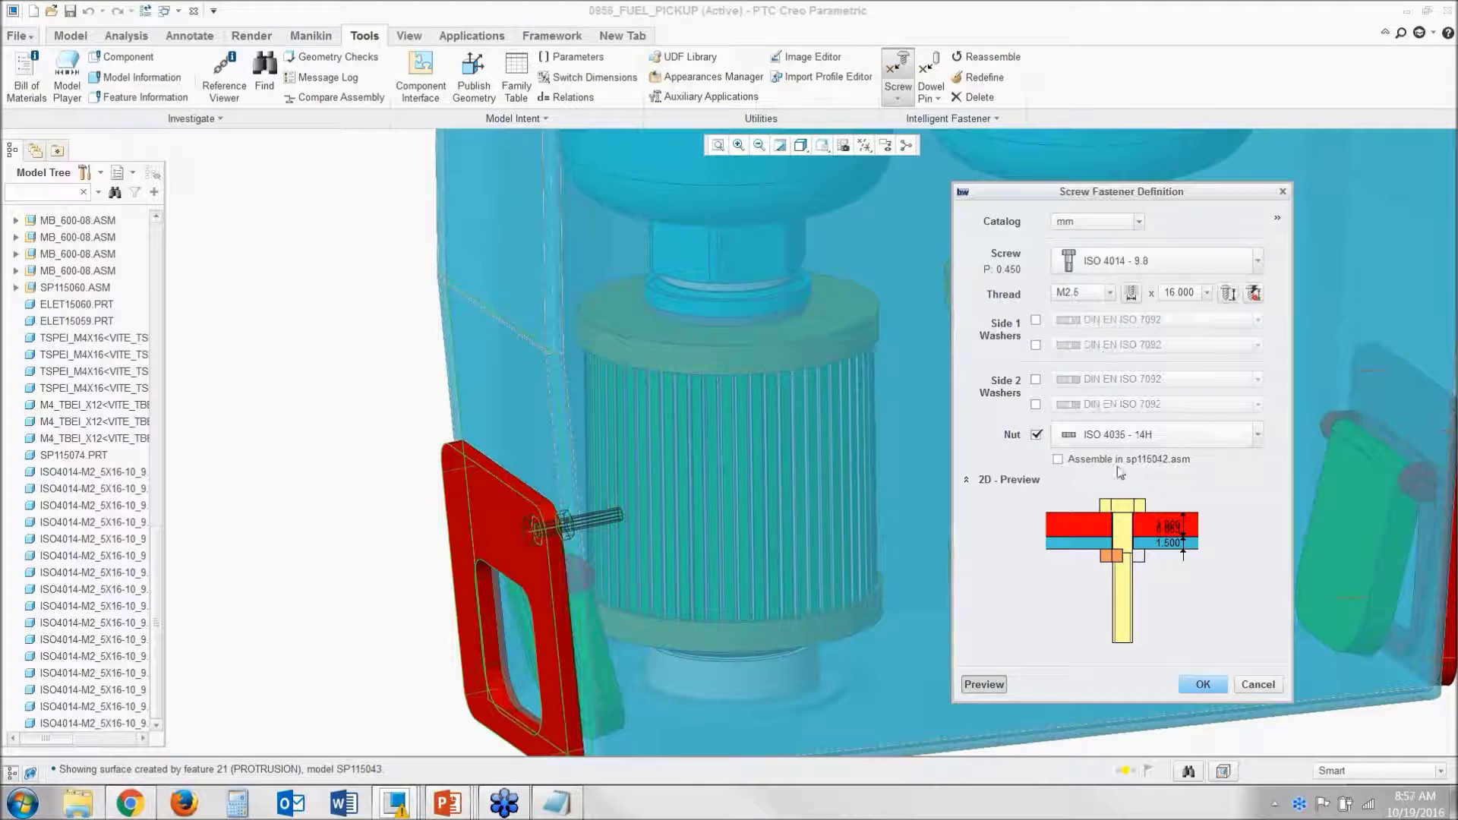
pyautogui.click(1122, 266)
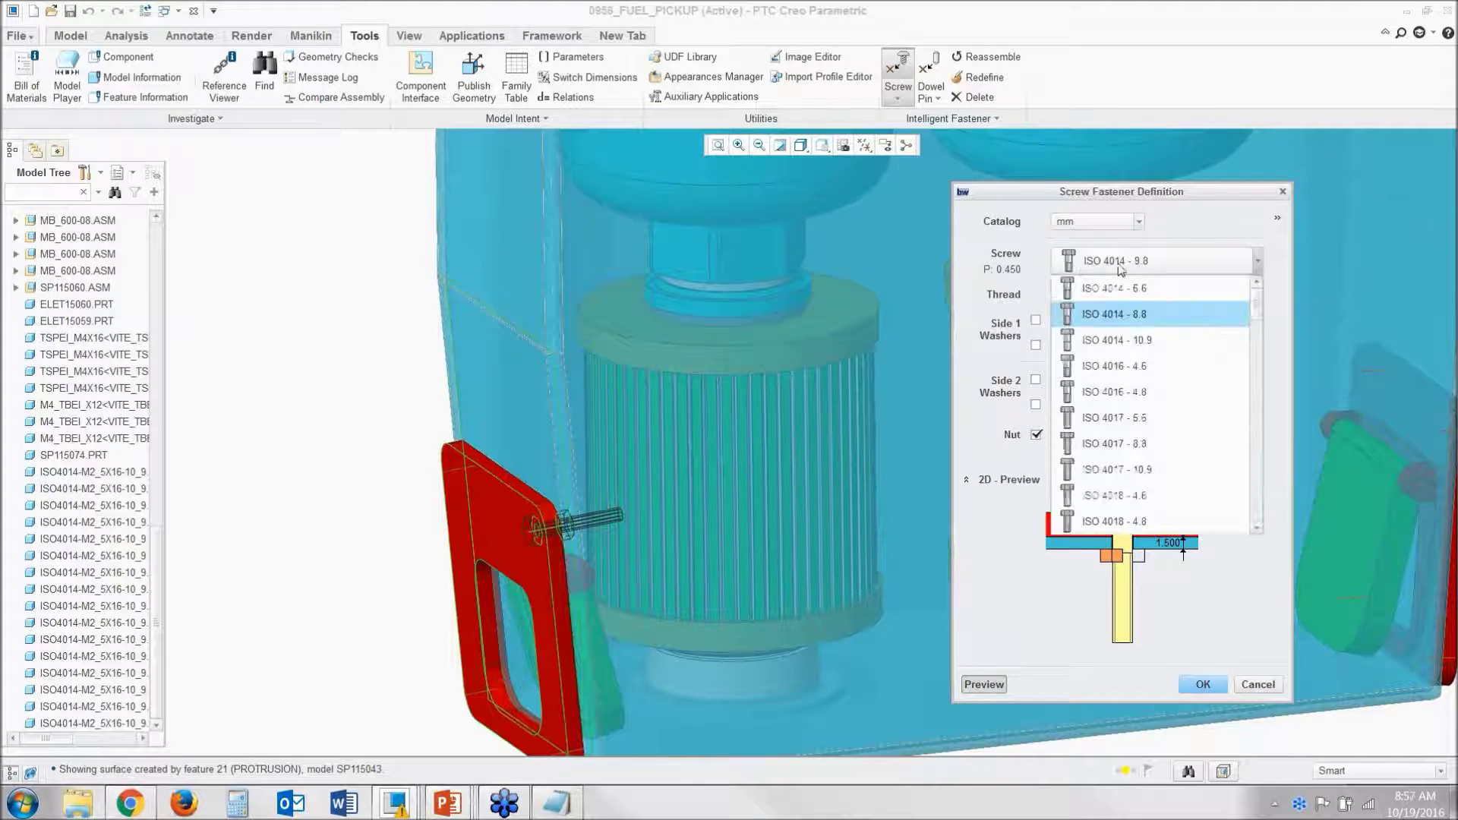
pyautogui.click(1127, 338)
pyautogui.scroll(1, 1114, 366)
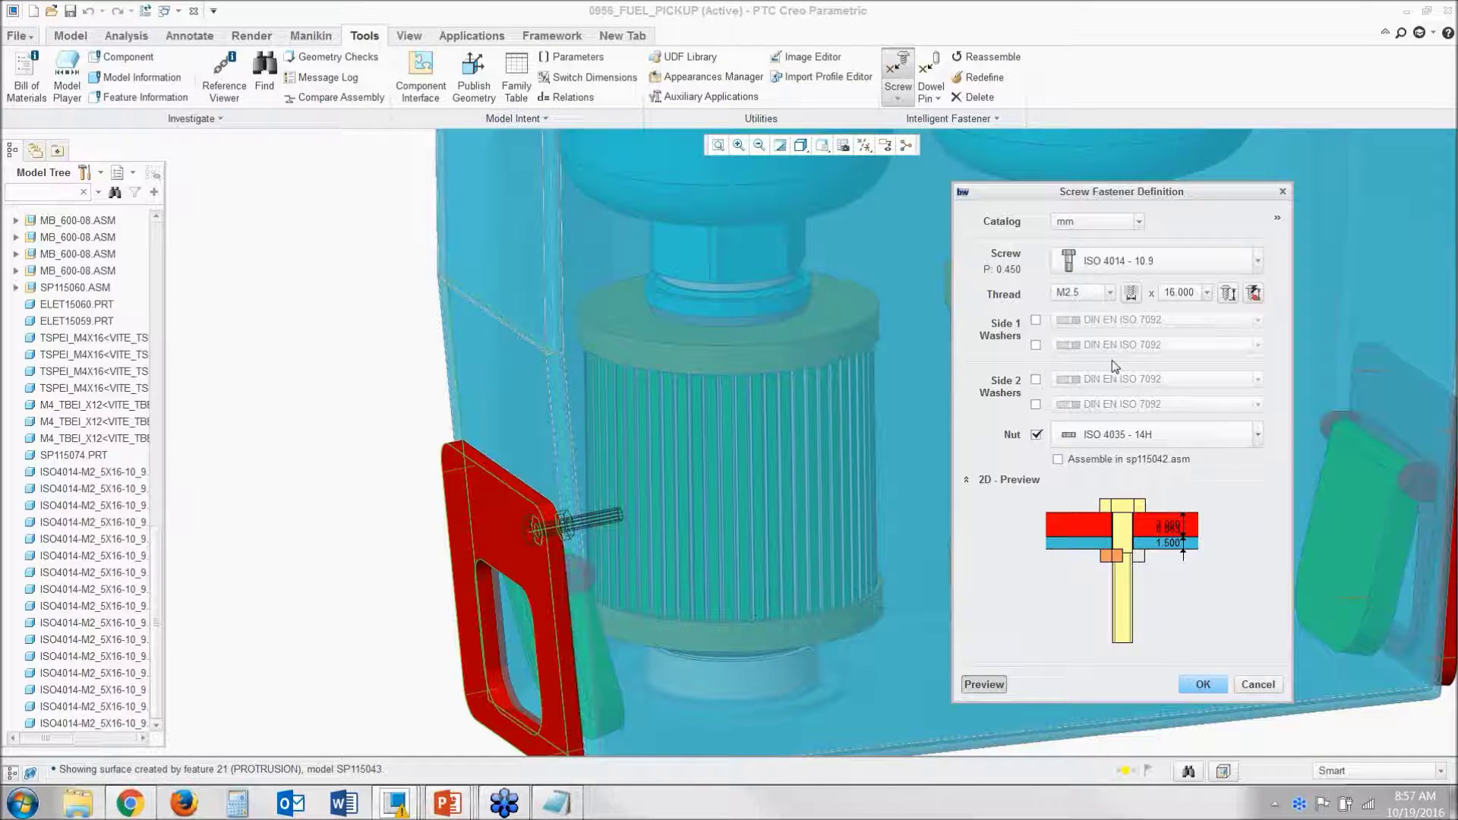
pyautogui.scroll(-1, 1173, 293)
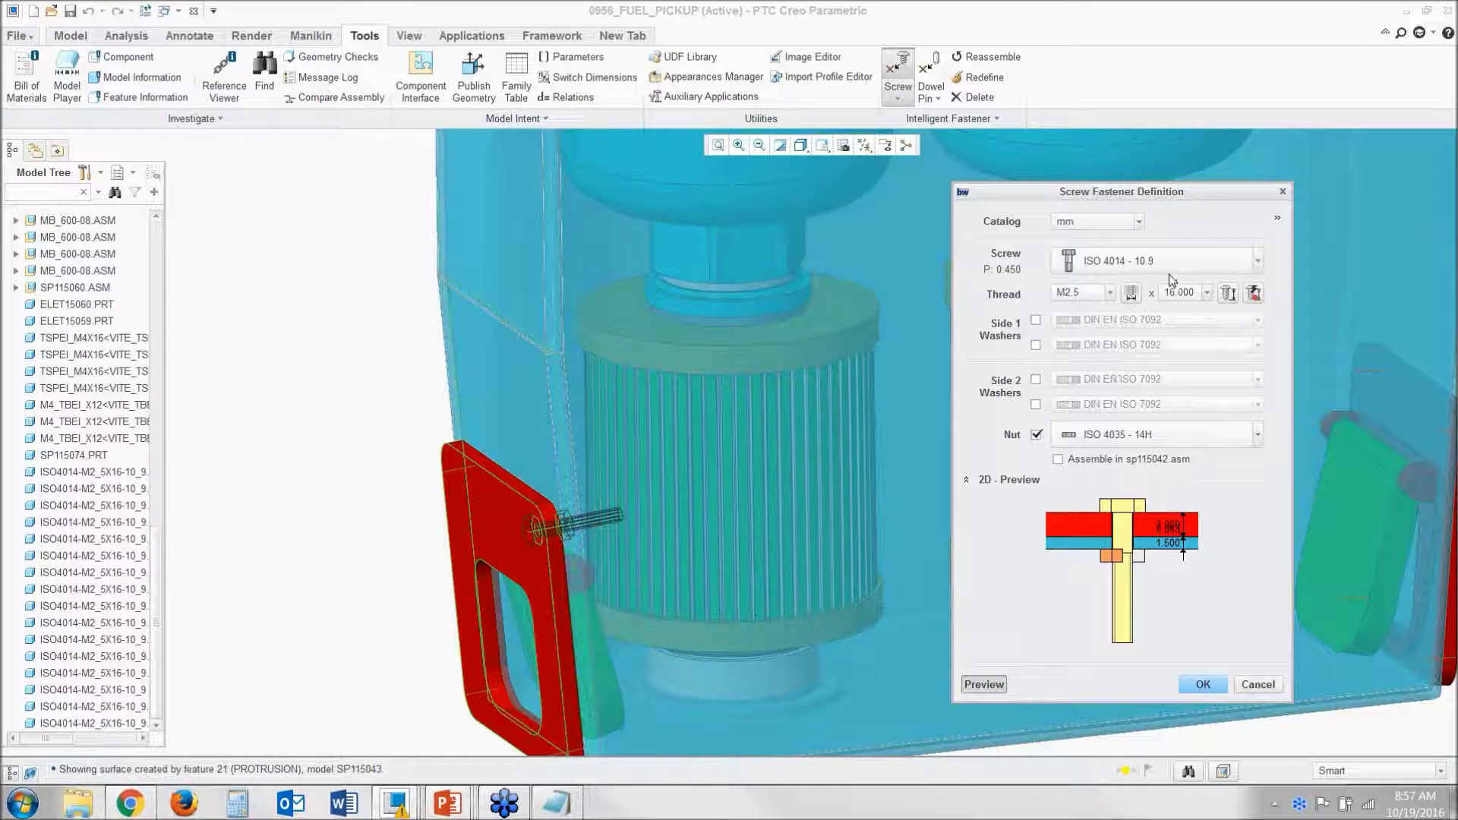
# Step: Set the bracket screw's thread size to M1.6 and its length to 12 mm
pyautogui.click(1078, 295)
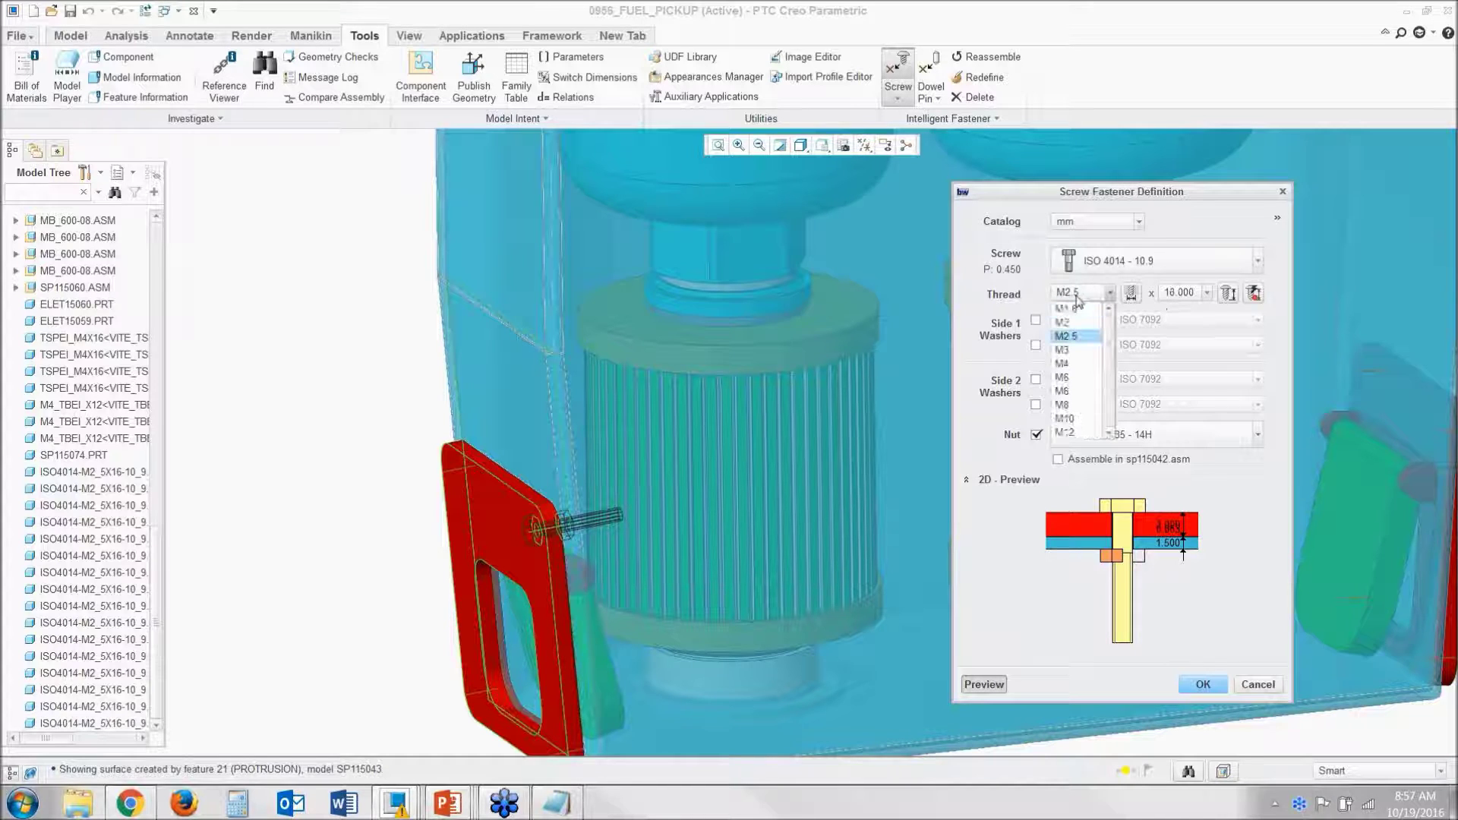
pyautogui.click(1093, 337)
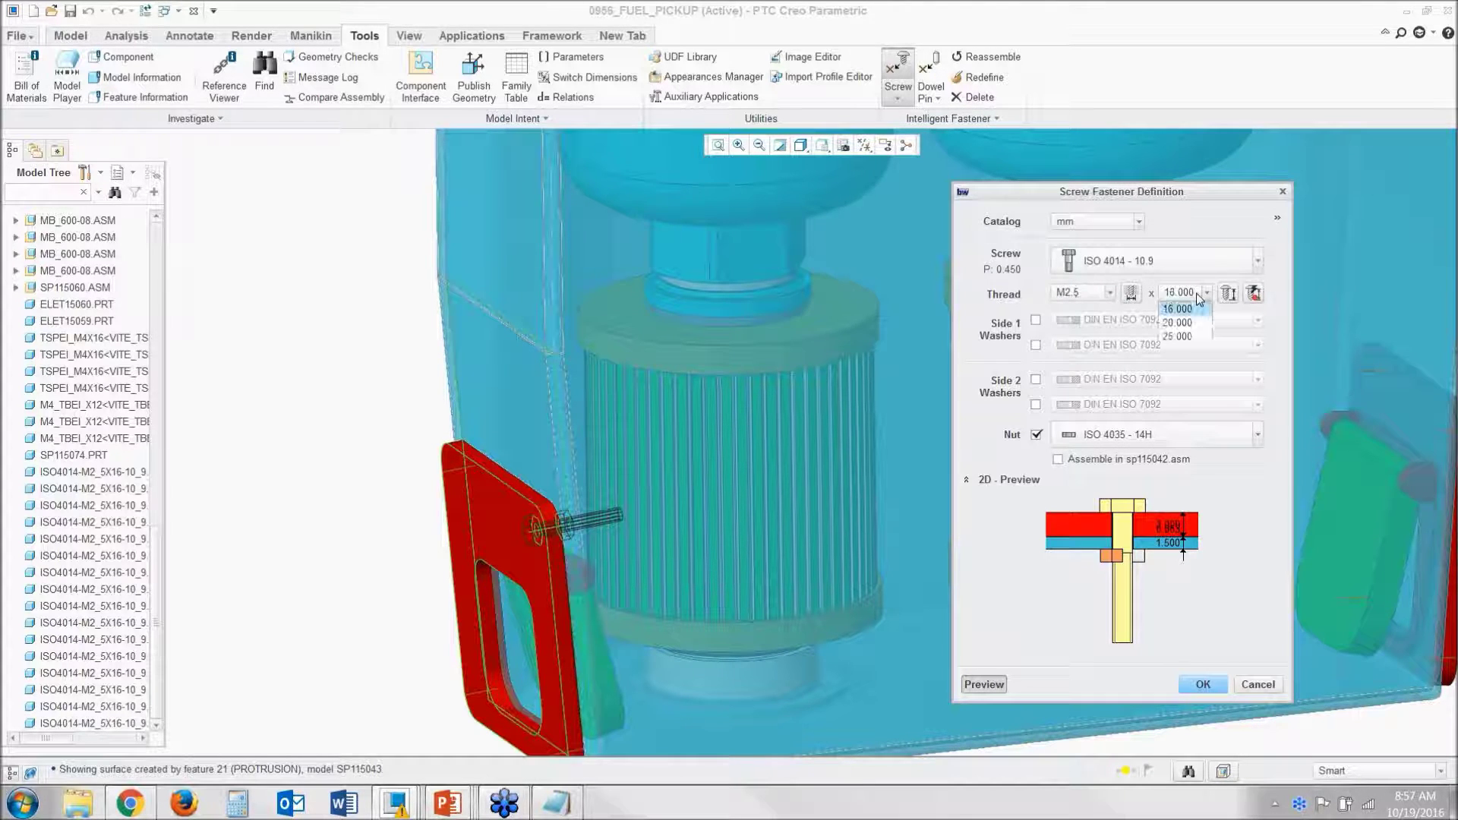
pyautogui.click(1084, 293)
pyautogui.click(1062, 322)
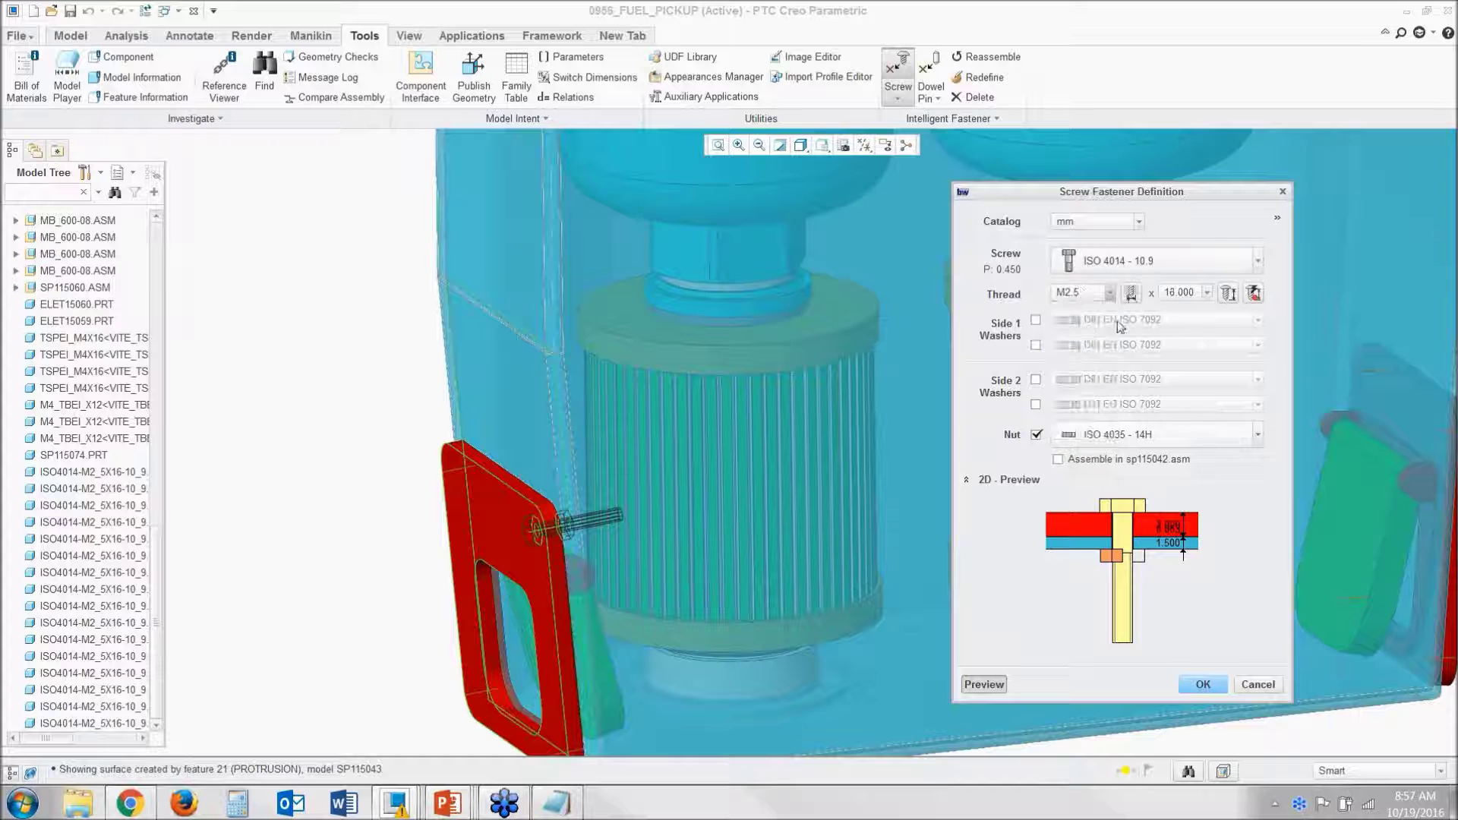
pyautogui.click(1177, 293)
pyautogui.click(1177, 308)
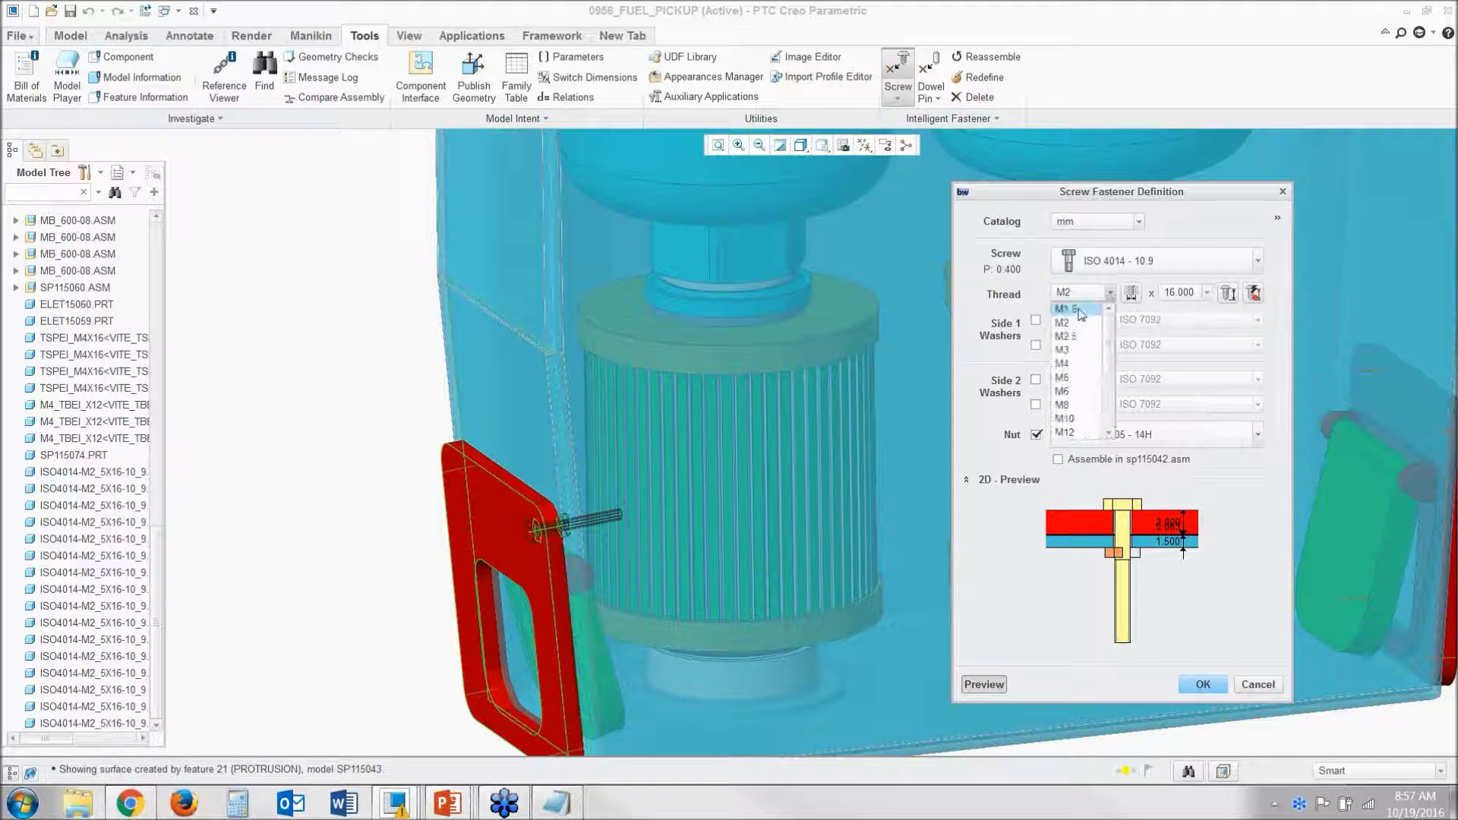
pyautogui.click(1206, 293)
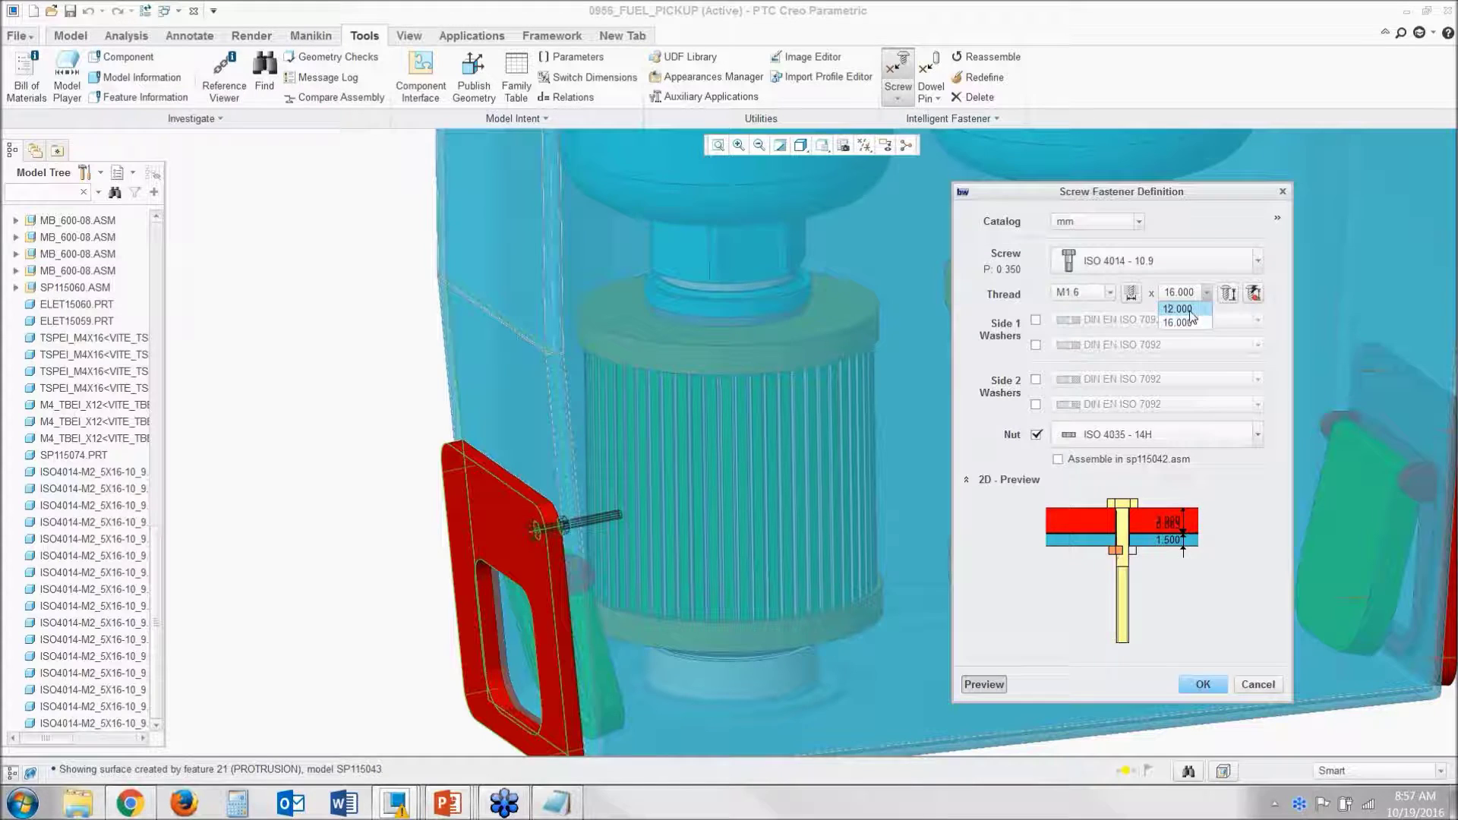
pyautogui.click(1190, 319)
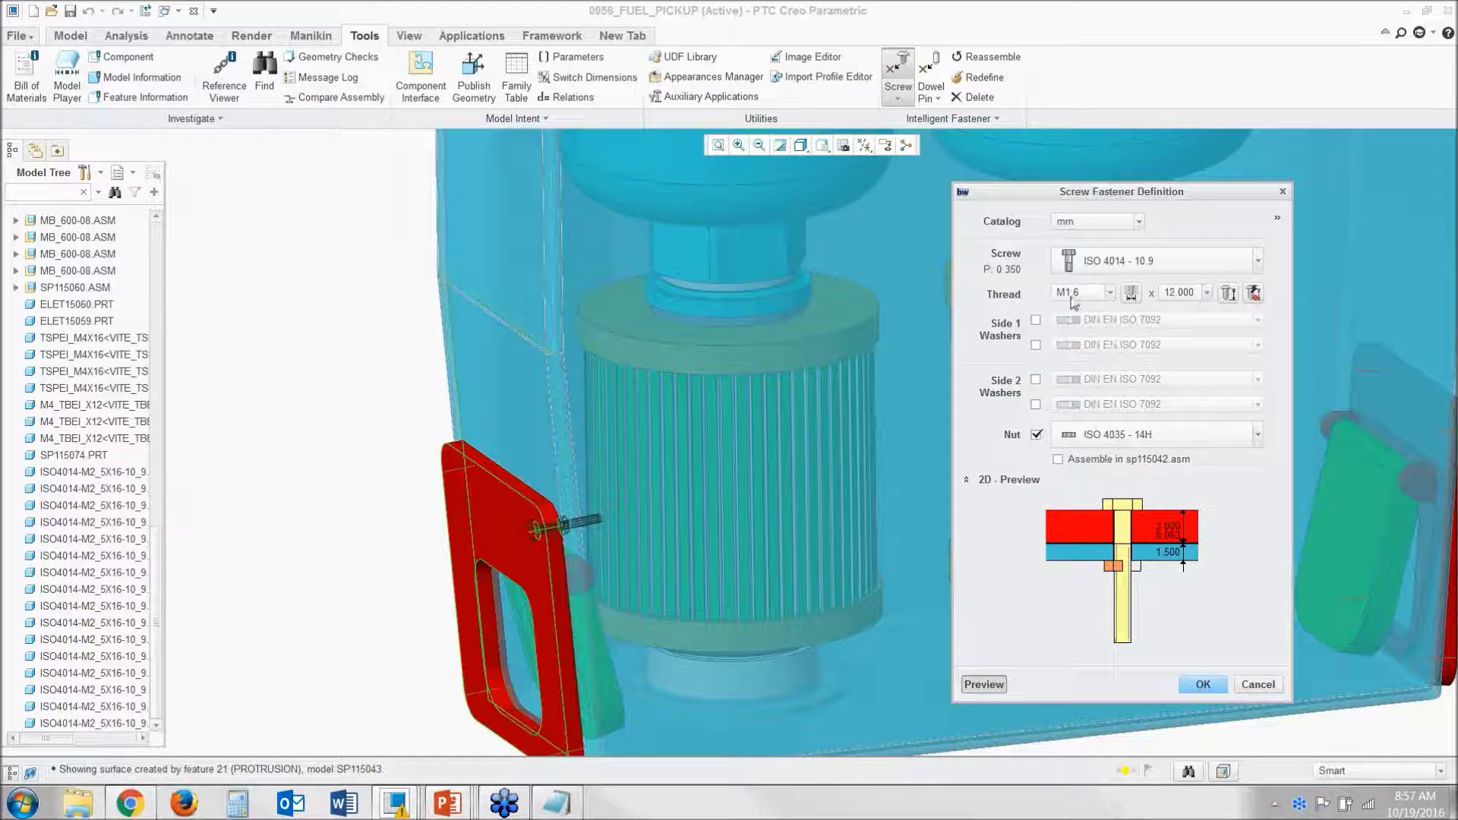
# Step: Try the ISO 4016 - 4.8 screw for the bracket fastener and check its available thread sizes and lengths
pyautogui.click(1093, 264)
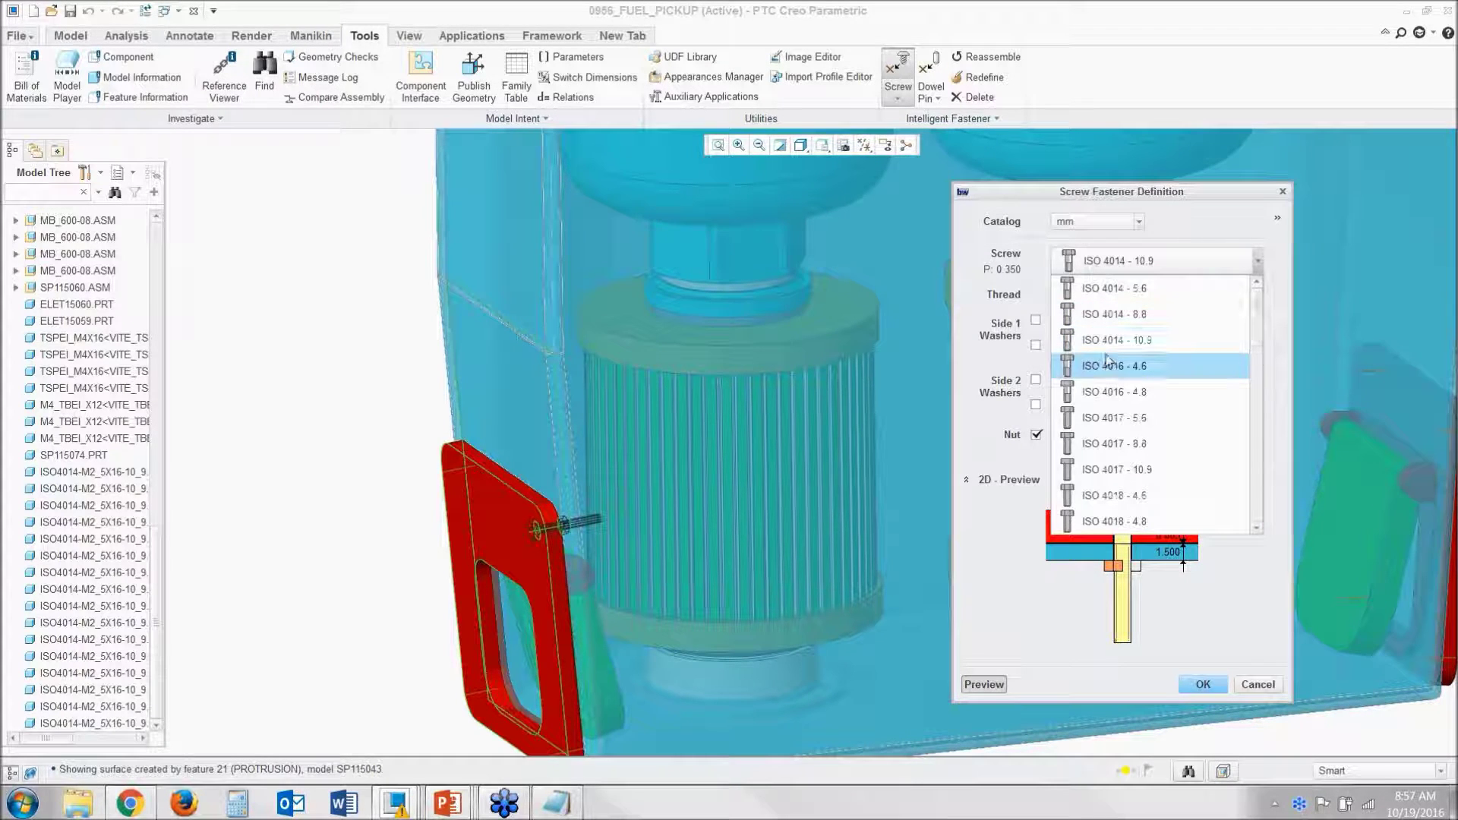
pyautogui.click(1113, 392)
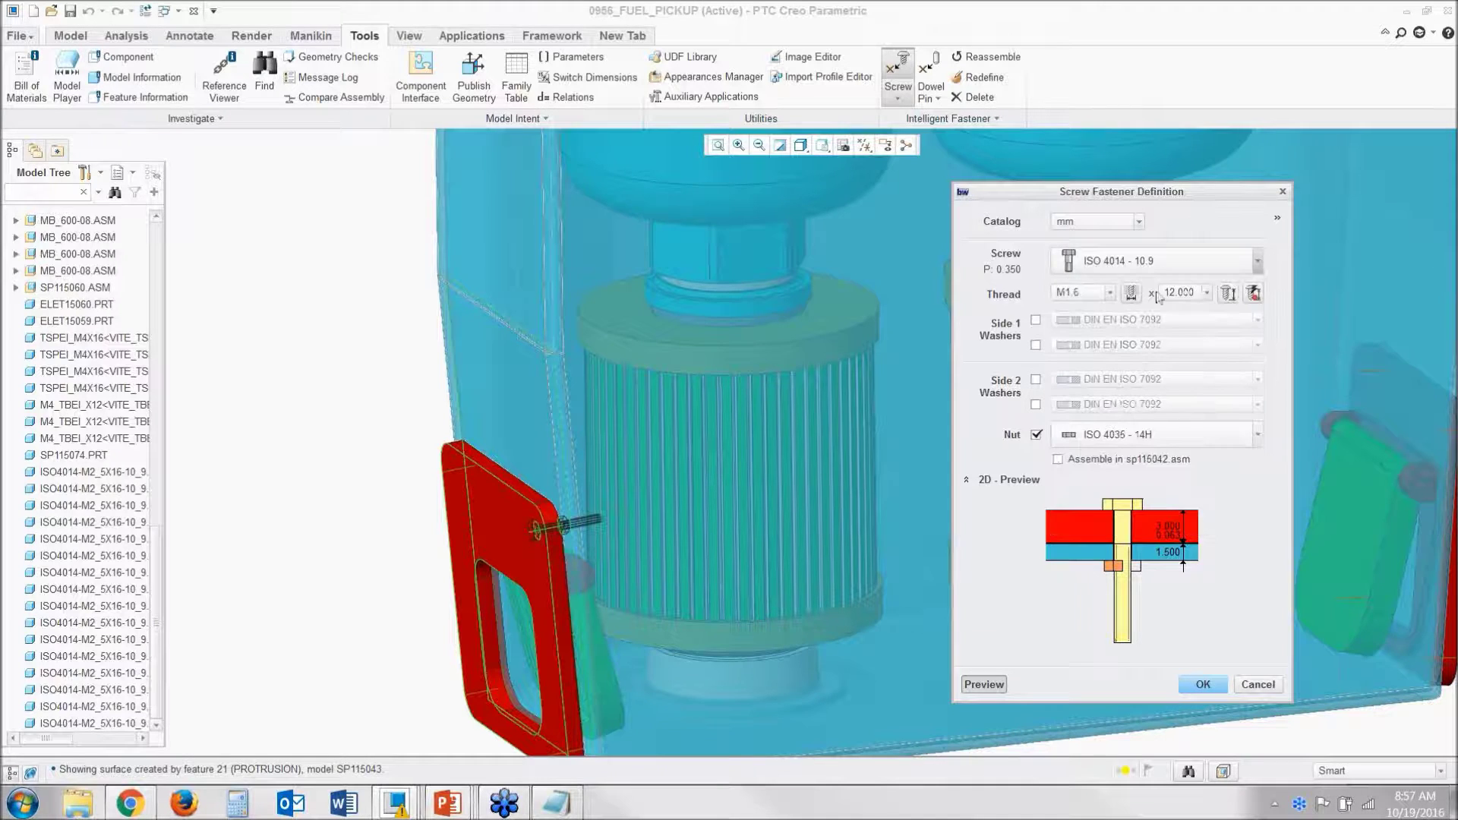
pyautogui.click(1104, 294)
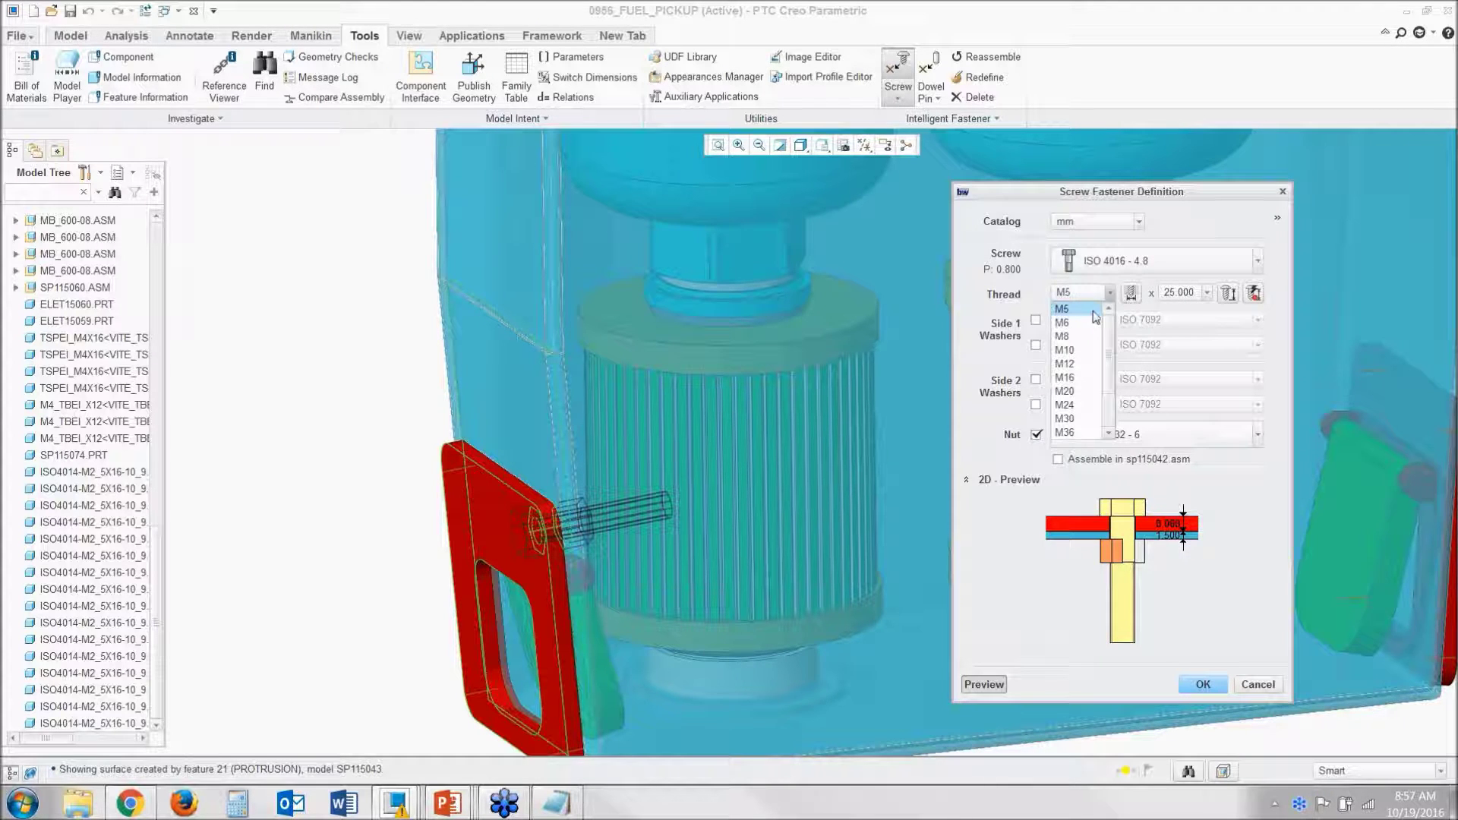
pyautogui.click(1175, 292)
pyautogui.click(1176, 295)
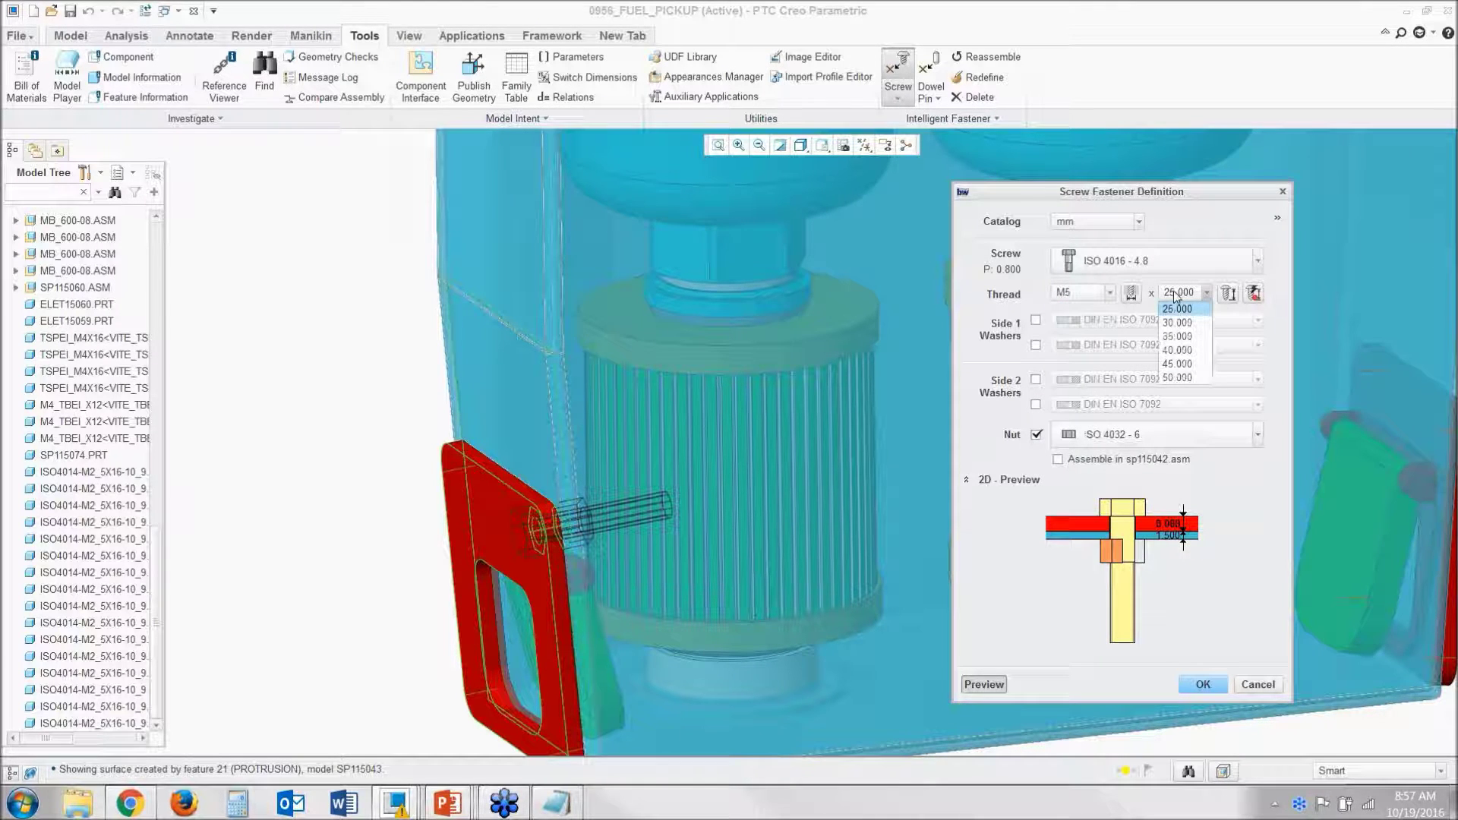
pyautogui.click(1096, 293)
# Step: Try the ISO 4016 - 4.6 screw instead and check its available lengths and thread sizes
pyautogui.click(1096, 270)
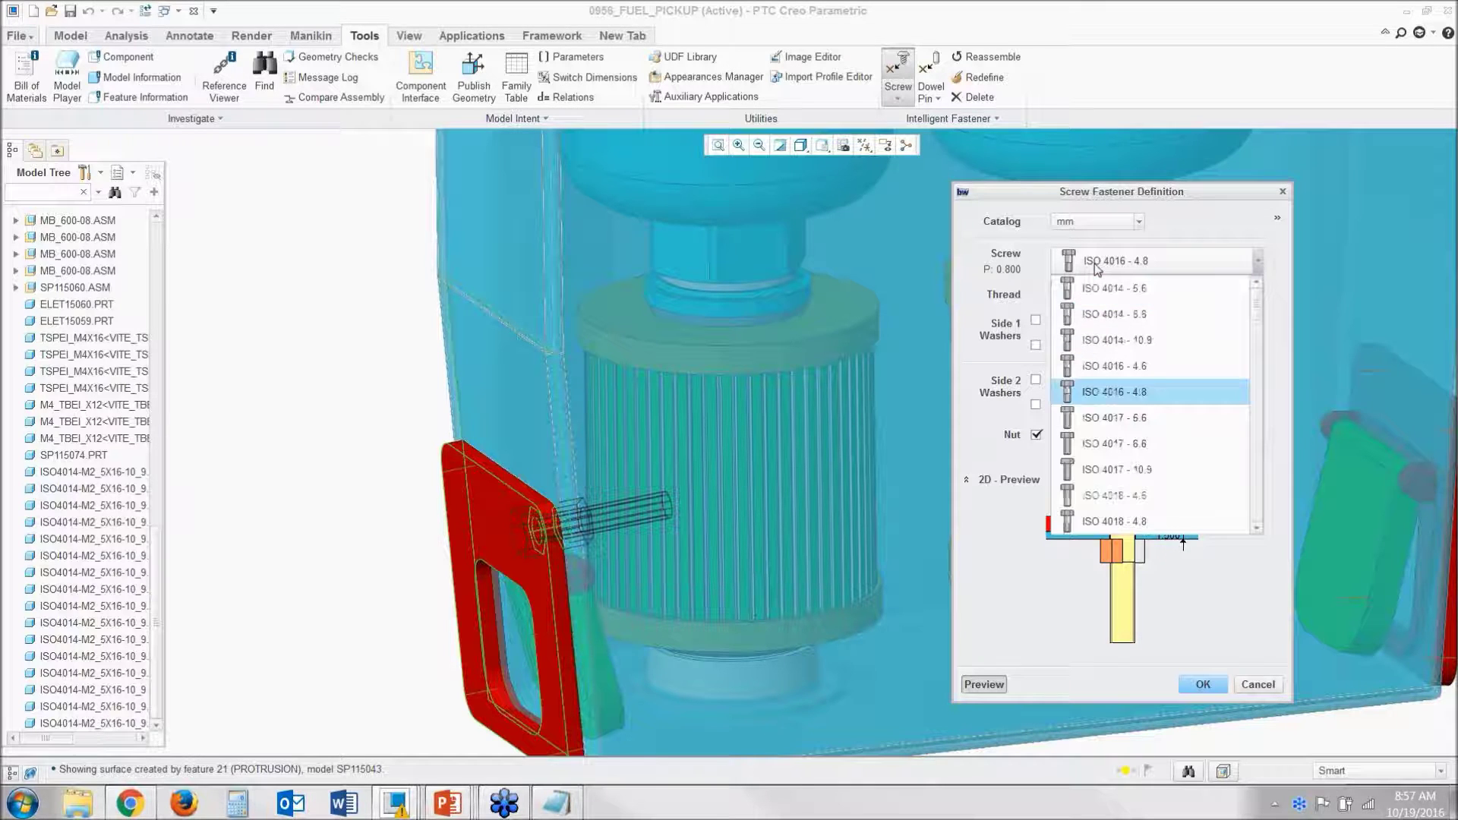
pyautogui.click(1119, 368)
pyautogui.click(1179, 294)
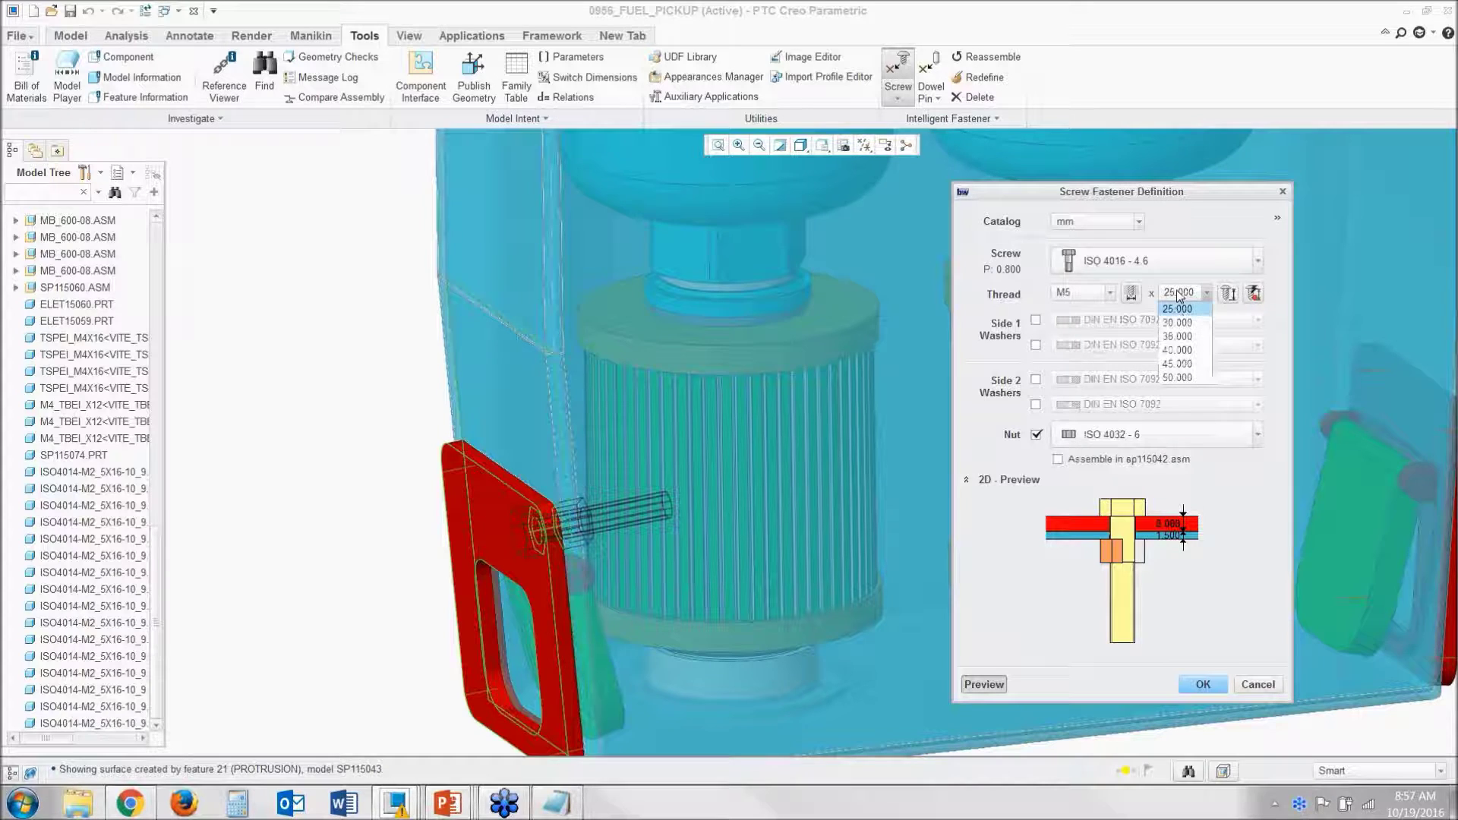
pyautogui.click(1105, 285)
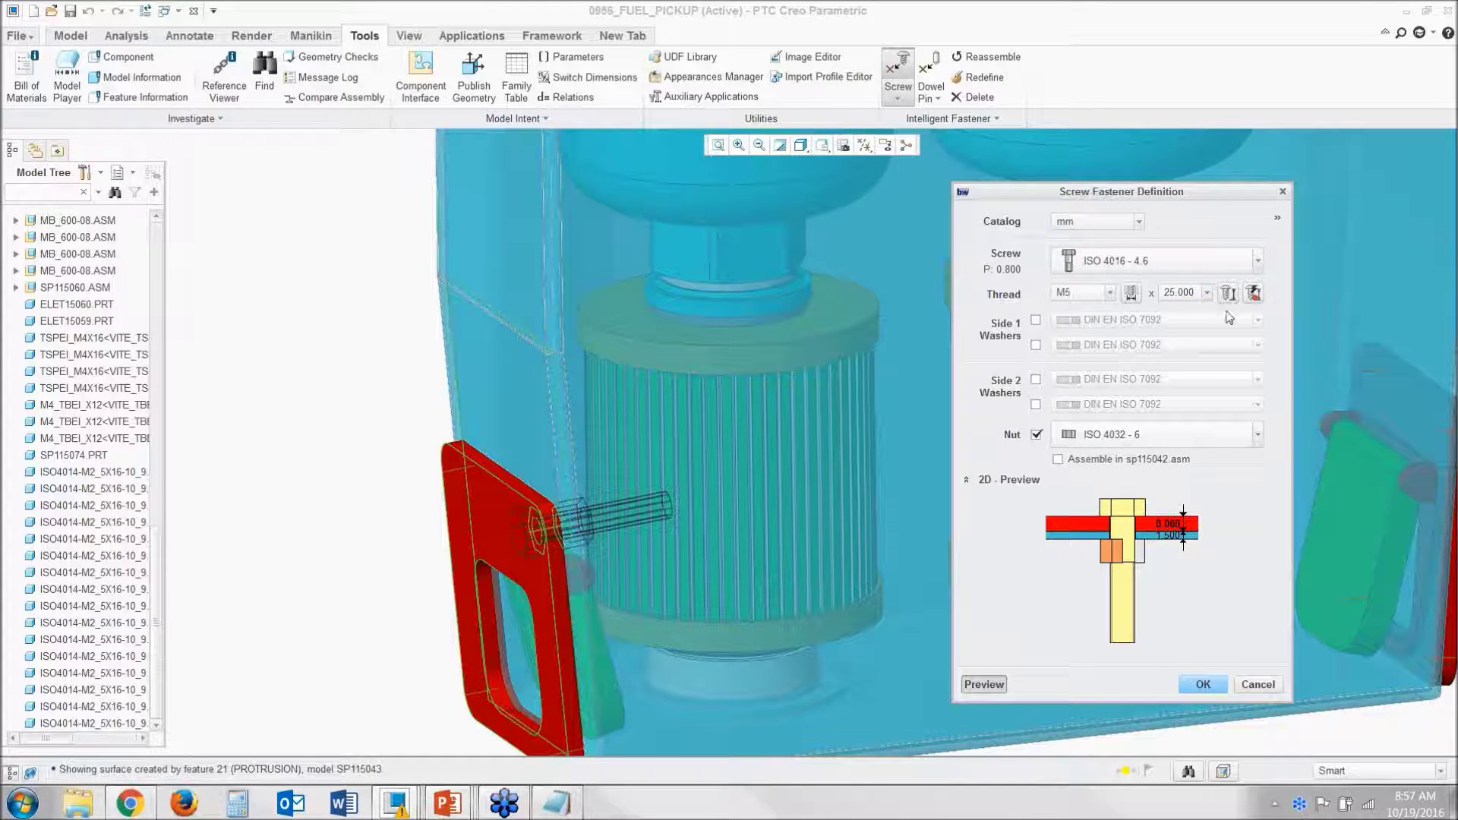
pyautogui.click(1107, 294)
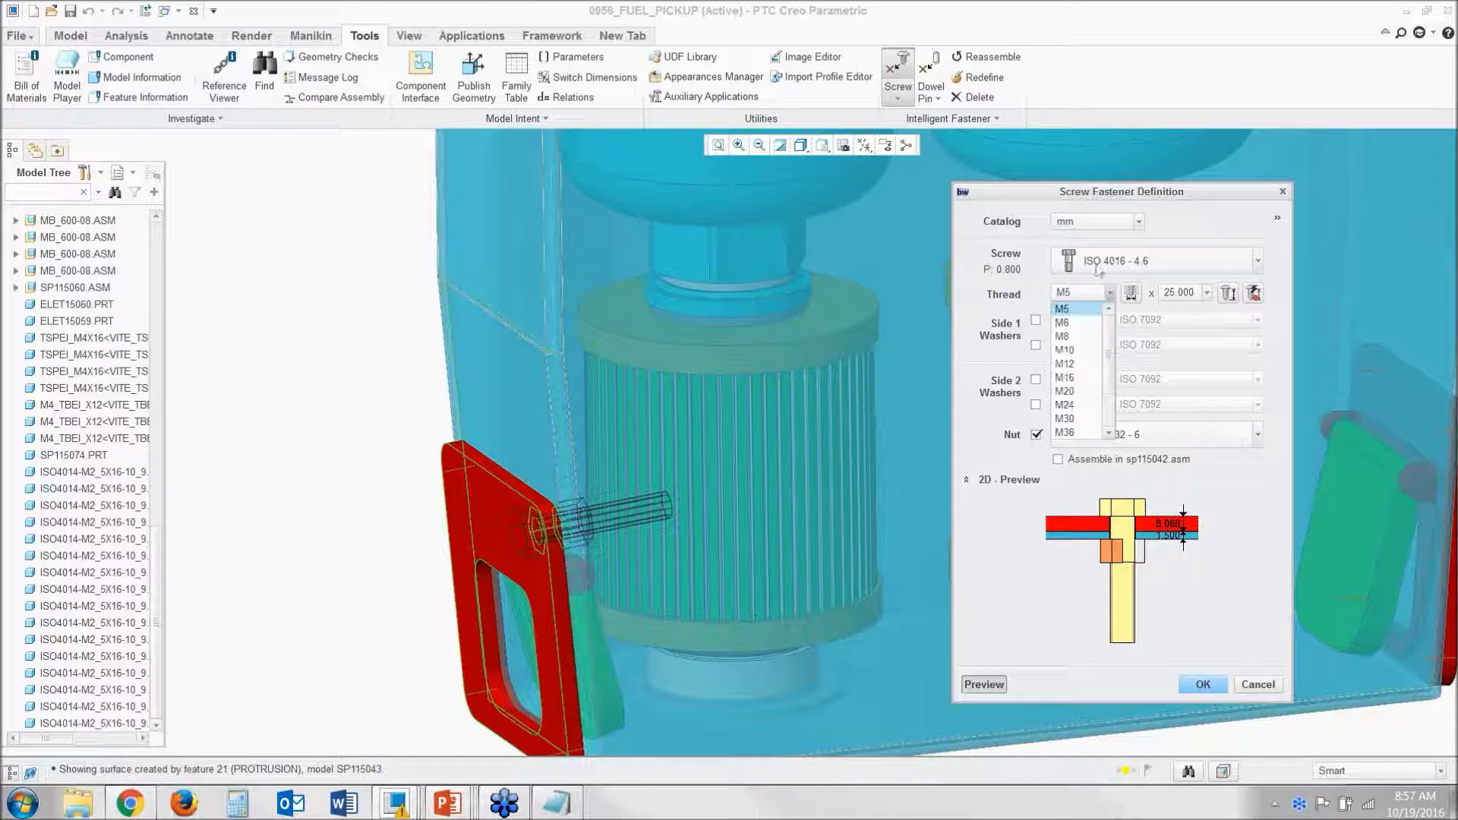
# Step: Change the bracket screw to ISO 4014 - 5.6 with thread size M1.6 and a length of 12 mm
pyautogui.click(1099, 266)
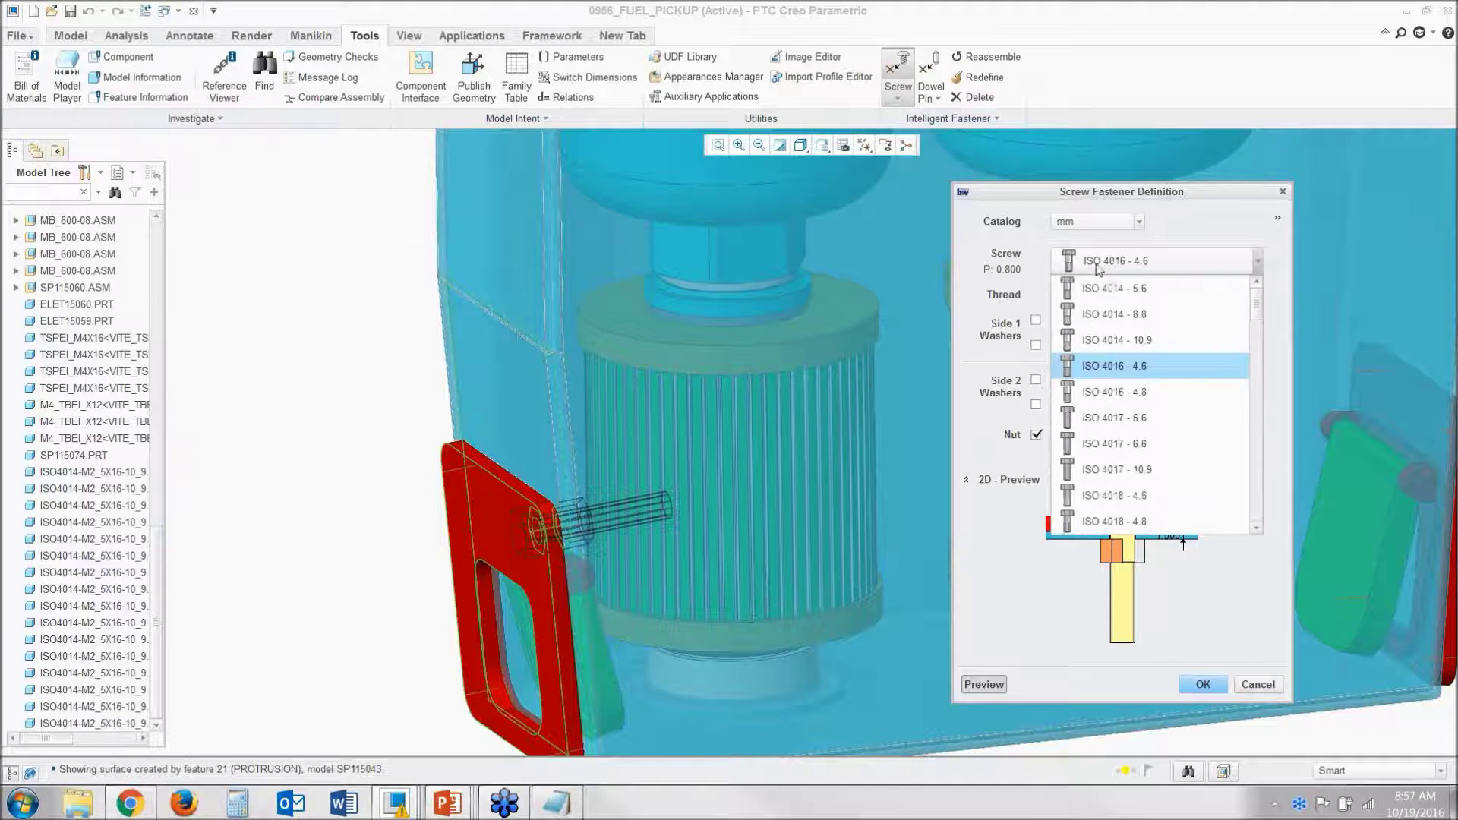
pyautogui.click(1119, 301)
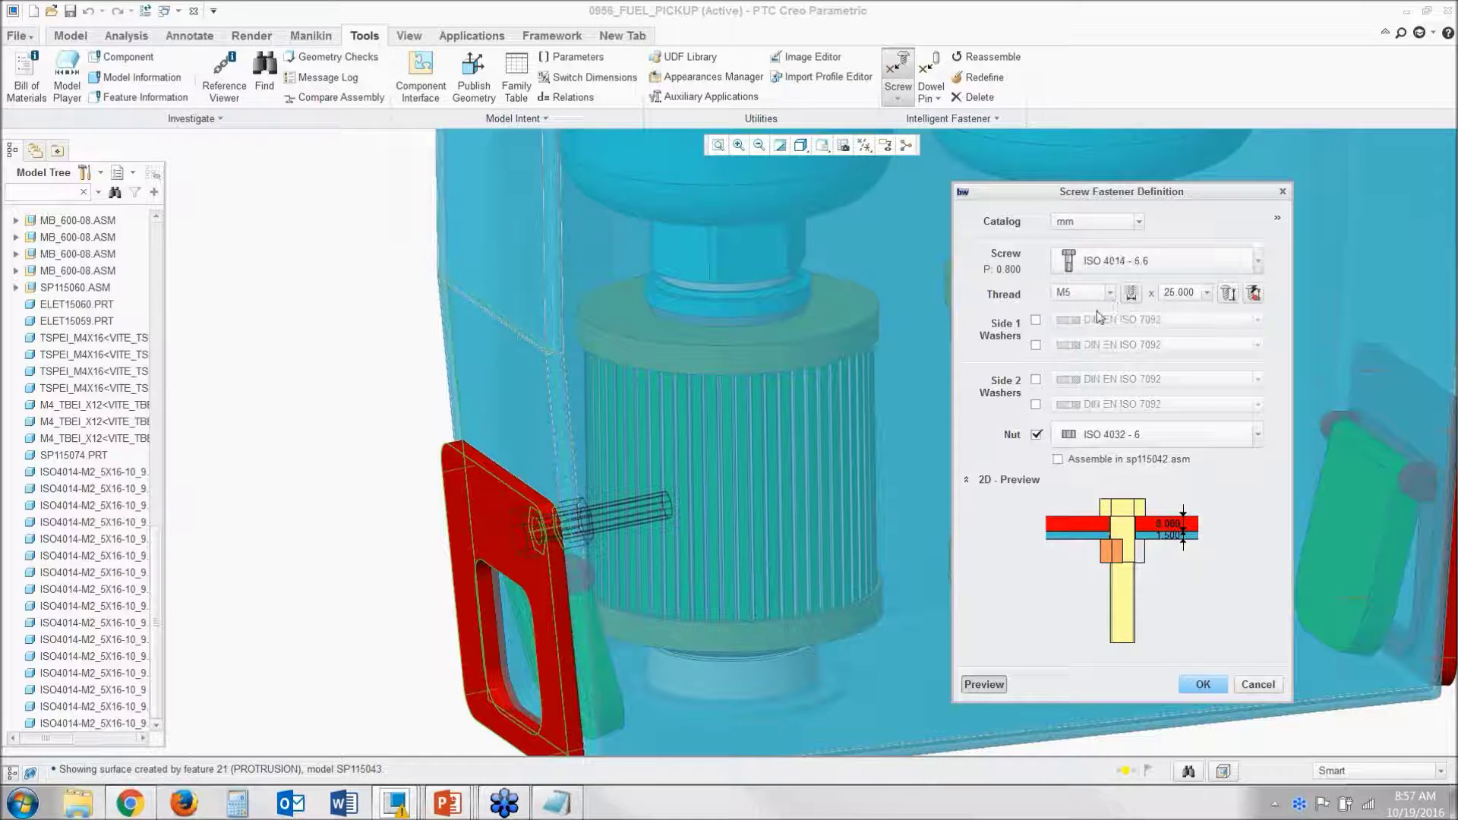
pyautogui.scroll(2, 1078, 327)
pyautogui.click(1063, 306)
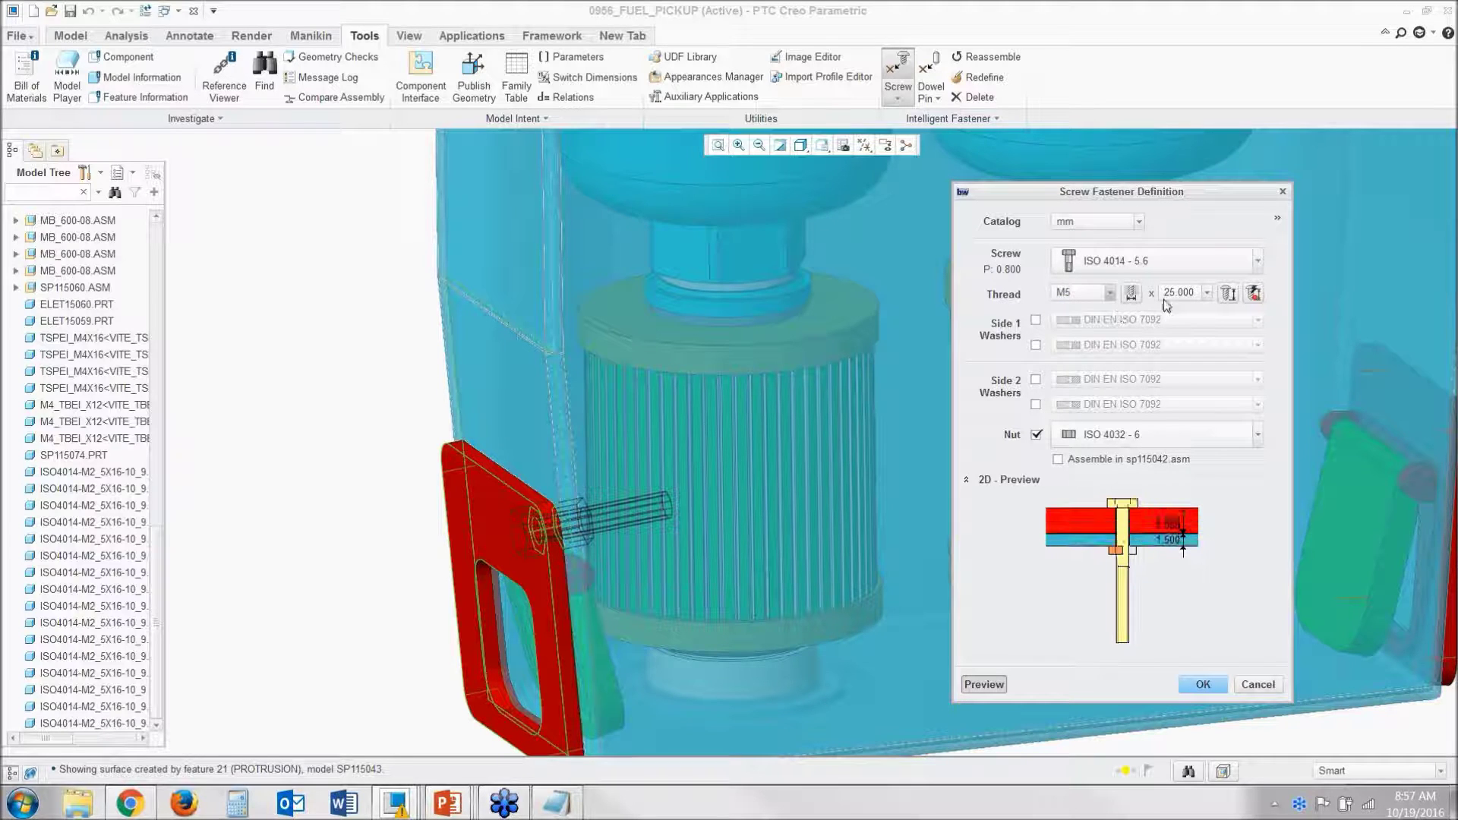
pyautogui.click(1176, 308)
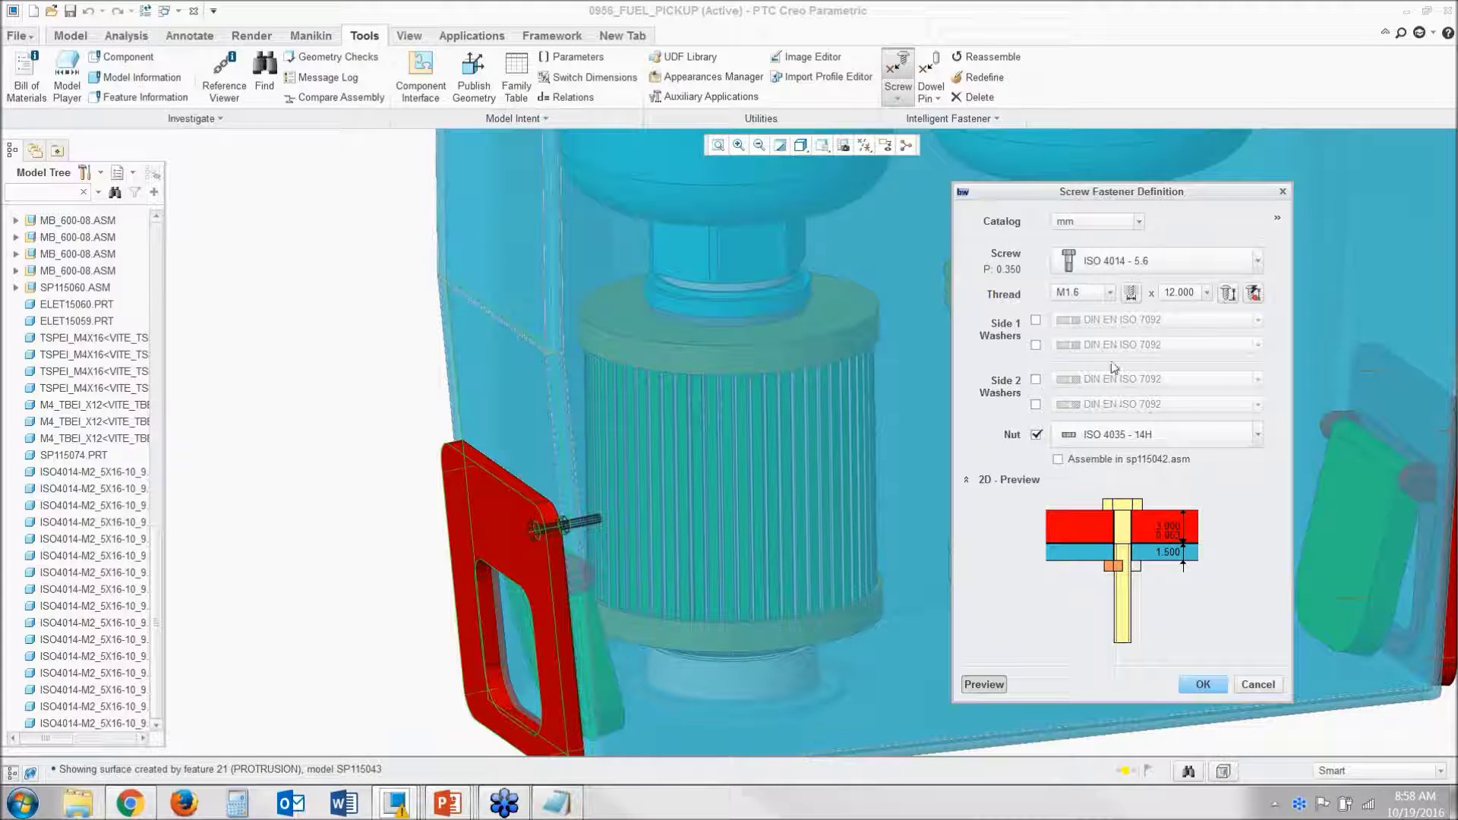
# Step: Add DIN EN ISO 7092 washers on side 1 and side 2 of the fastener and show the hole settings
pyautogui.click(1036, 321)
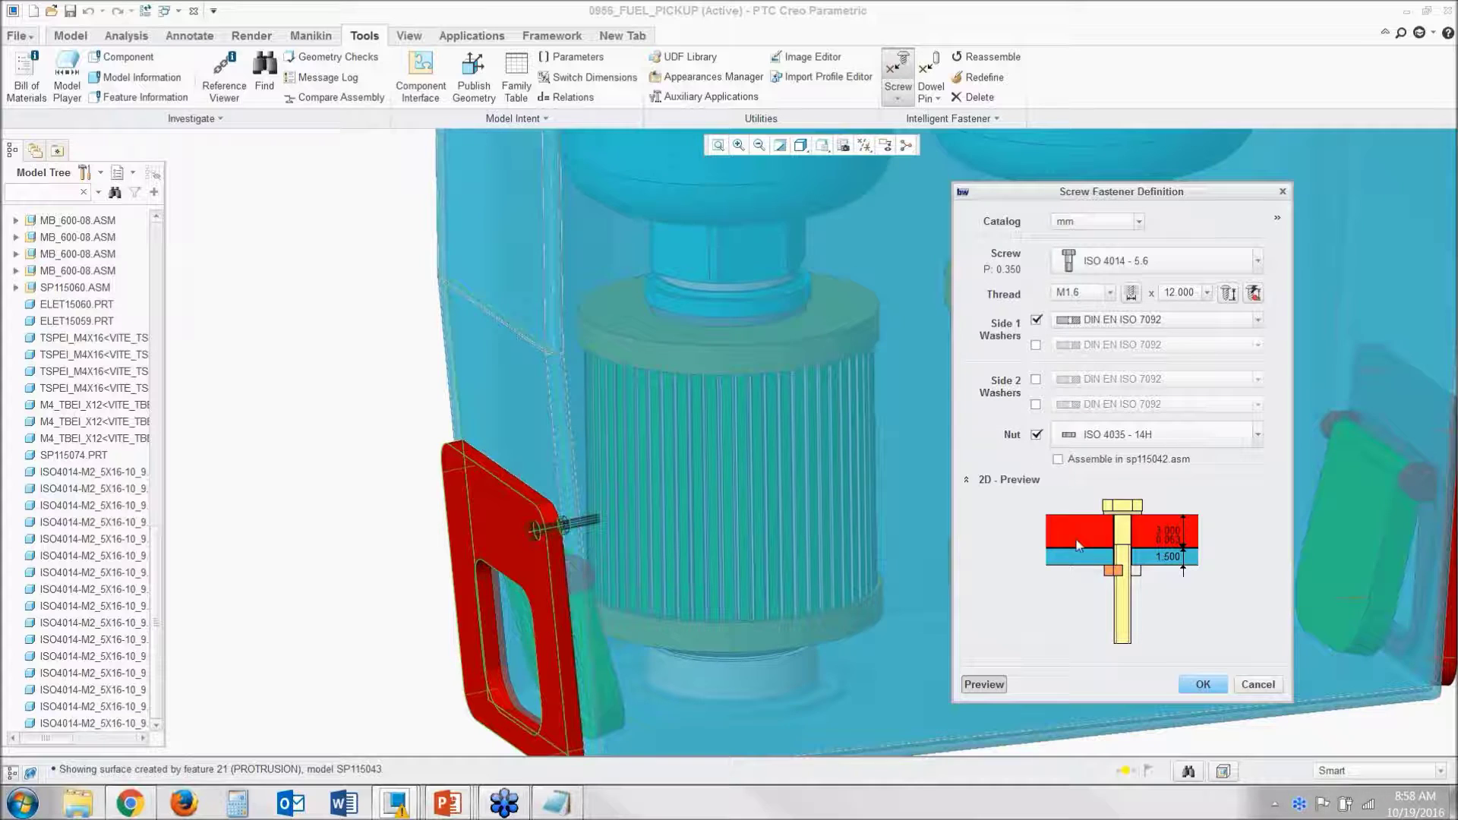
pyautogui.click(1036, 379)
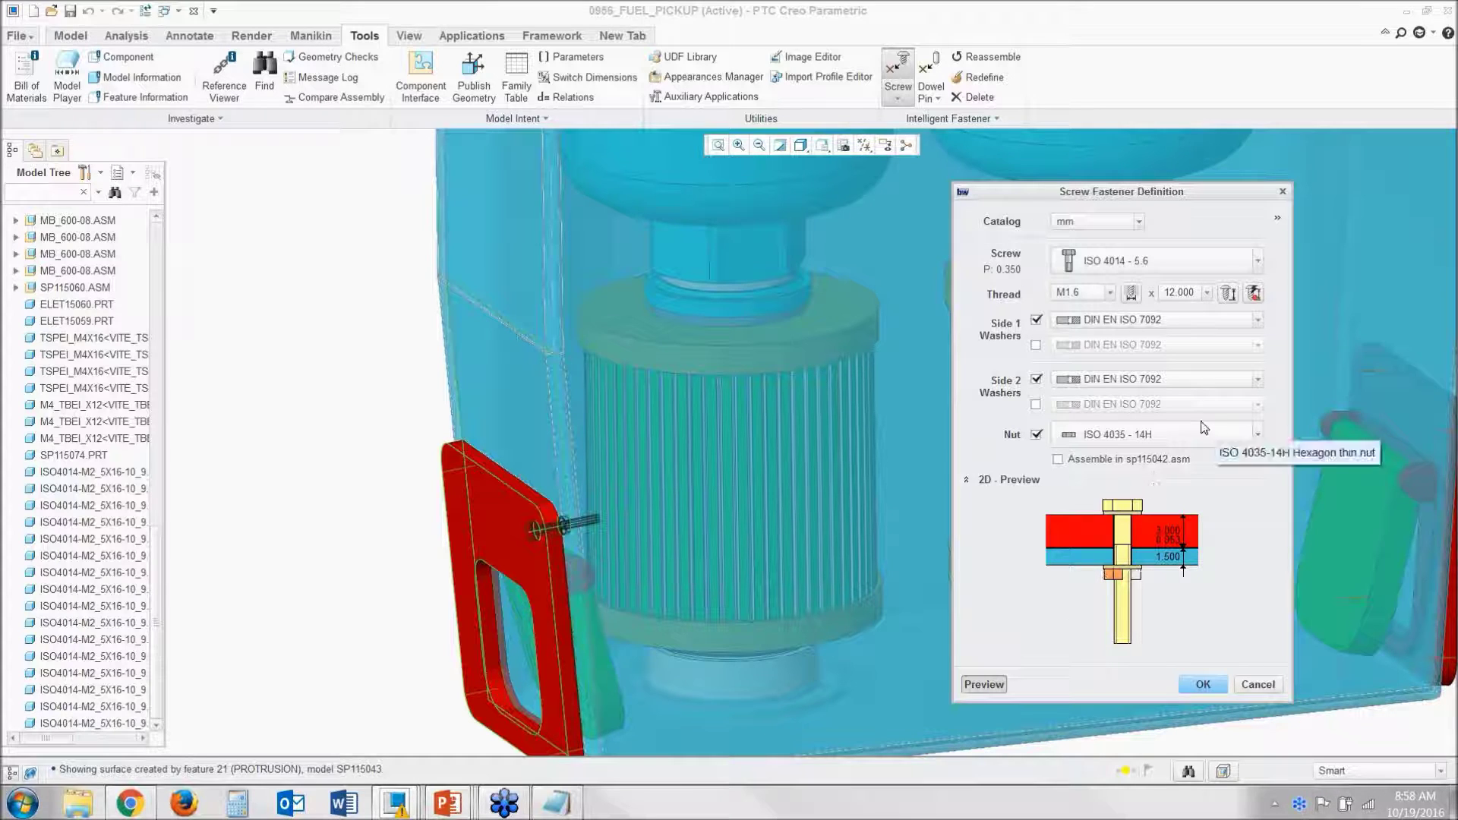
pyautogui.click(1277, 218)
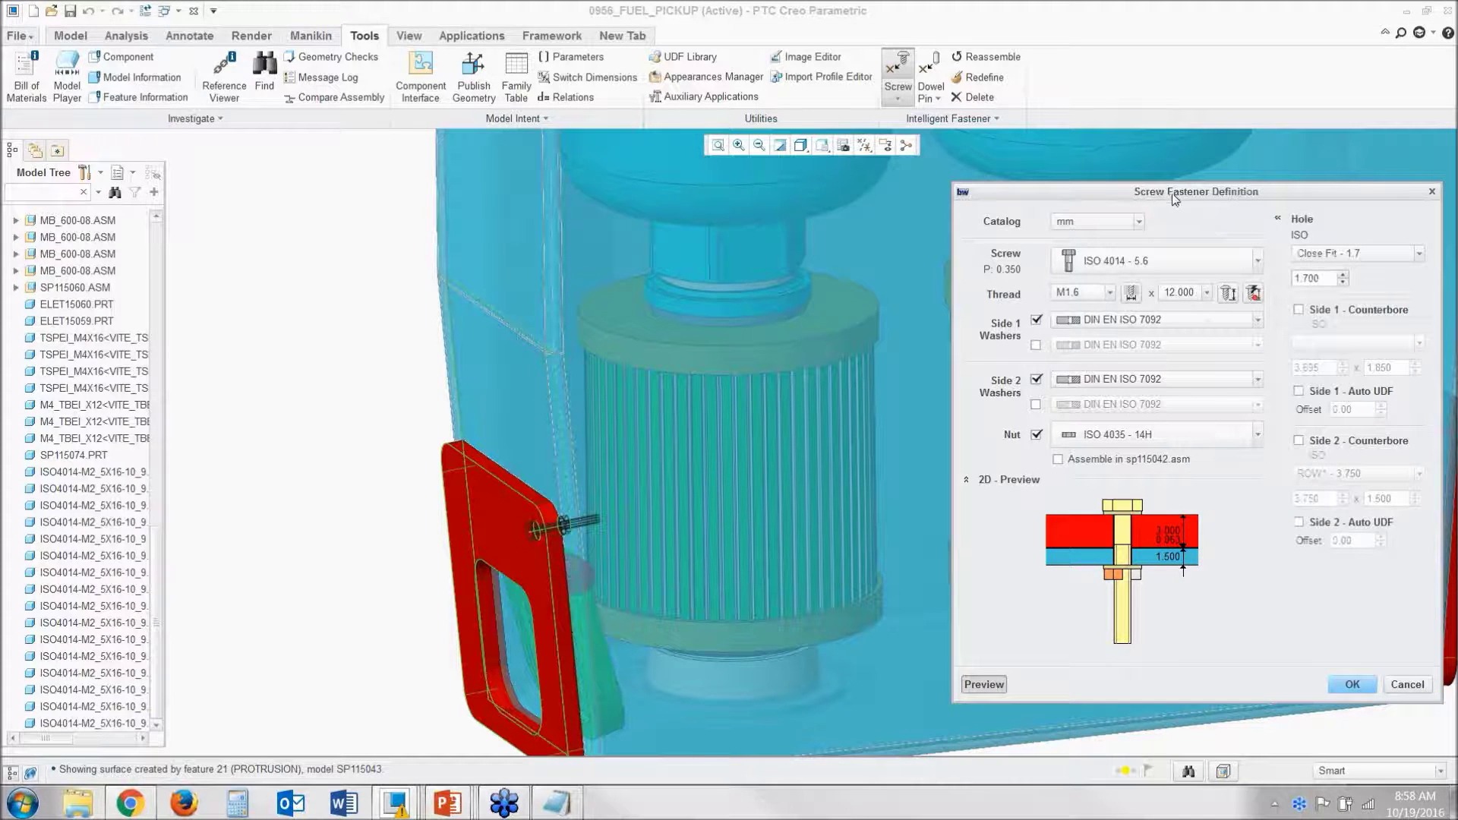
pyautogui.moveTo(1174, 196); pyautogui.dragTo(1113, 118)
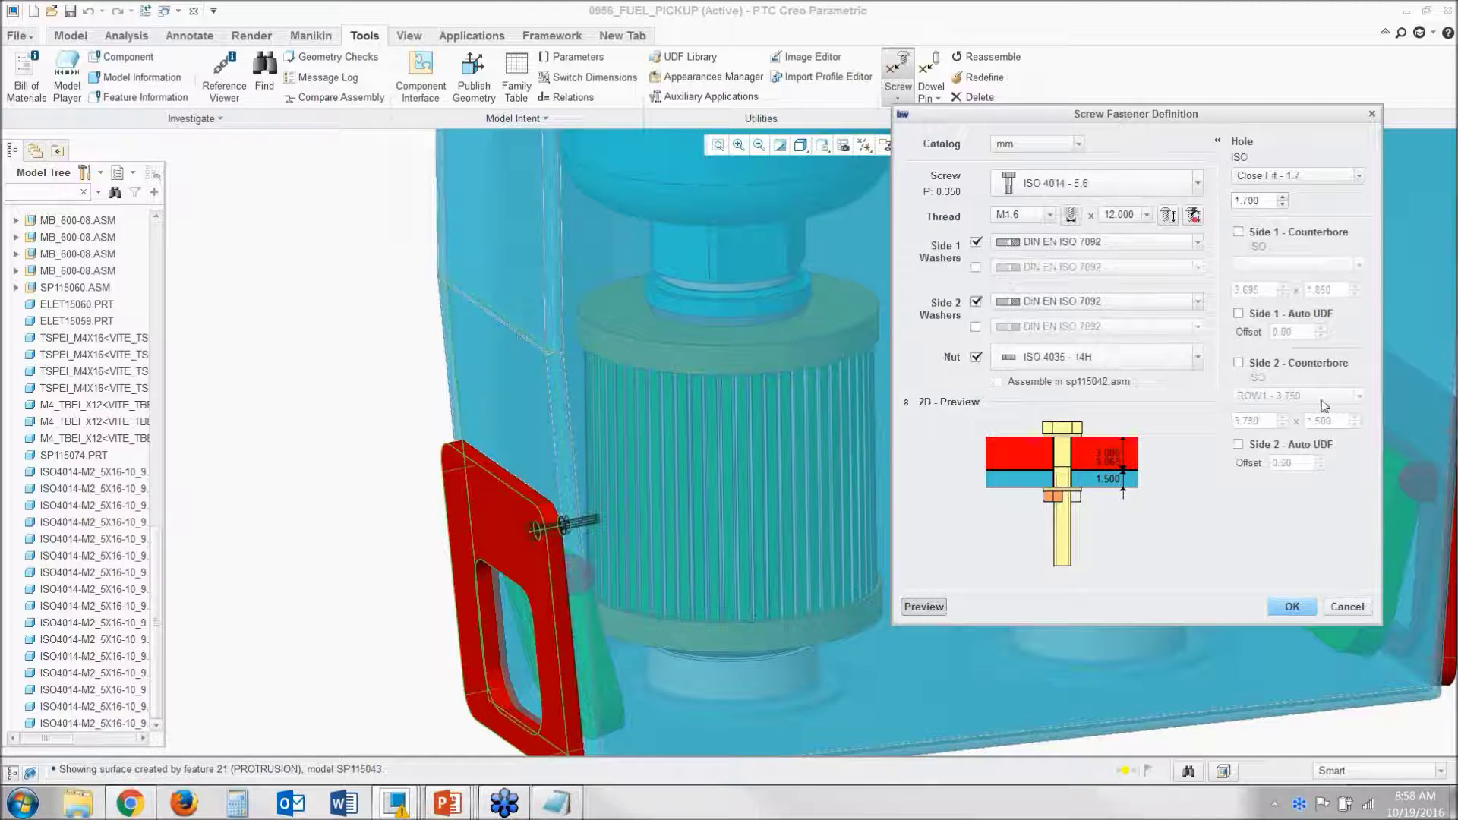
# Step: Review the hole fit choices, keep Close Fit - 1.7, and try a side 1 counterbore before removing it
pyautogui.click(1283, 177)
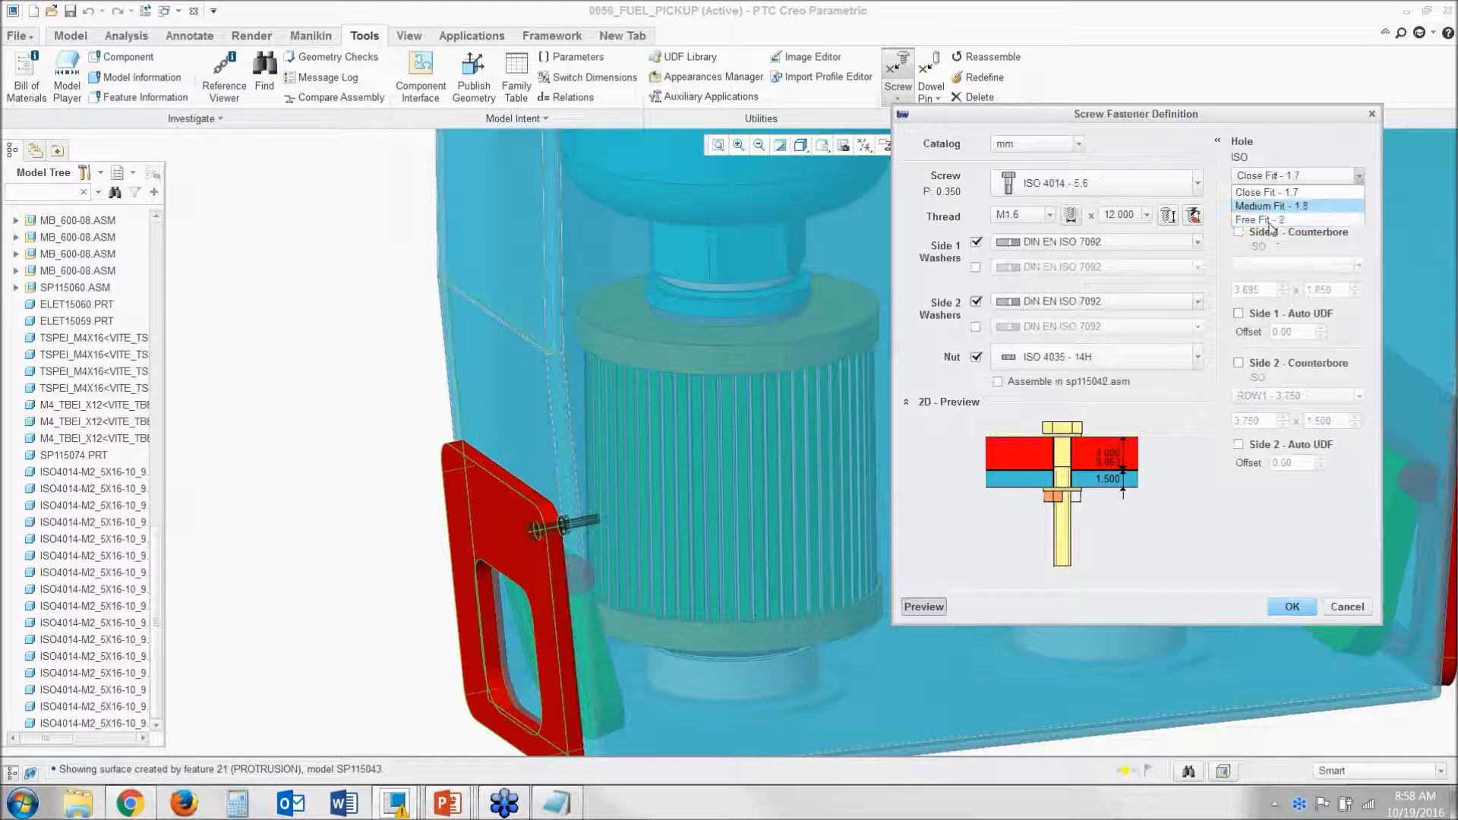
pyautogui.click(1262, 191)
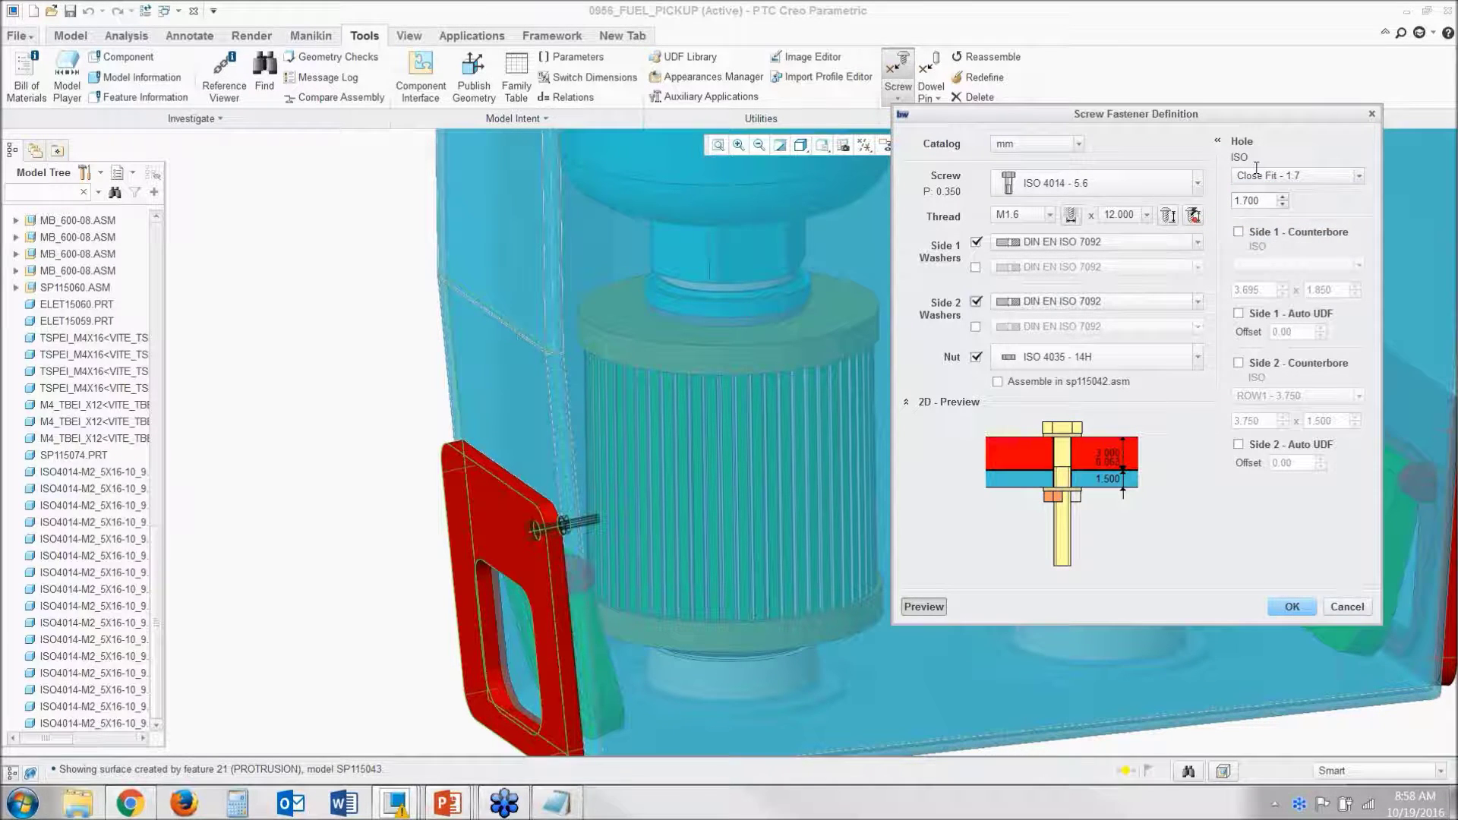
pyautogui.click(1238, 232)
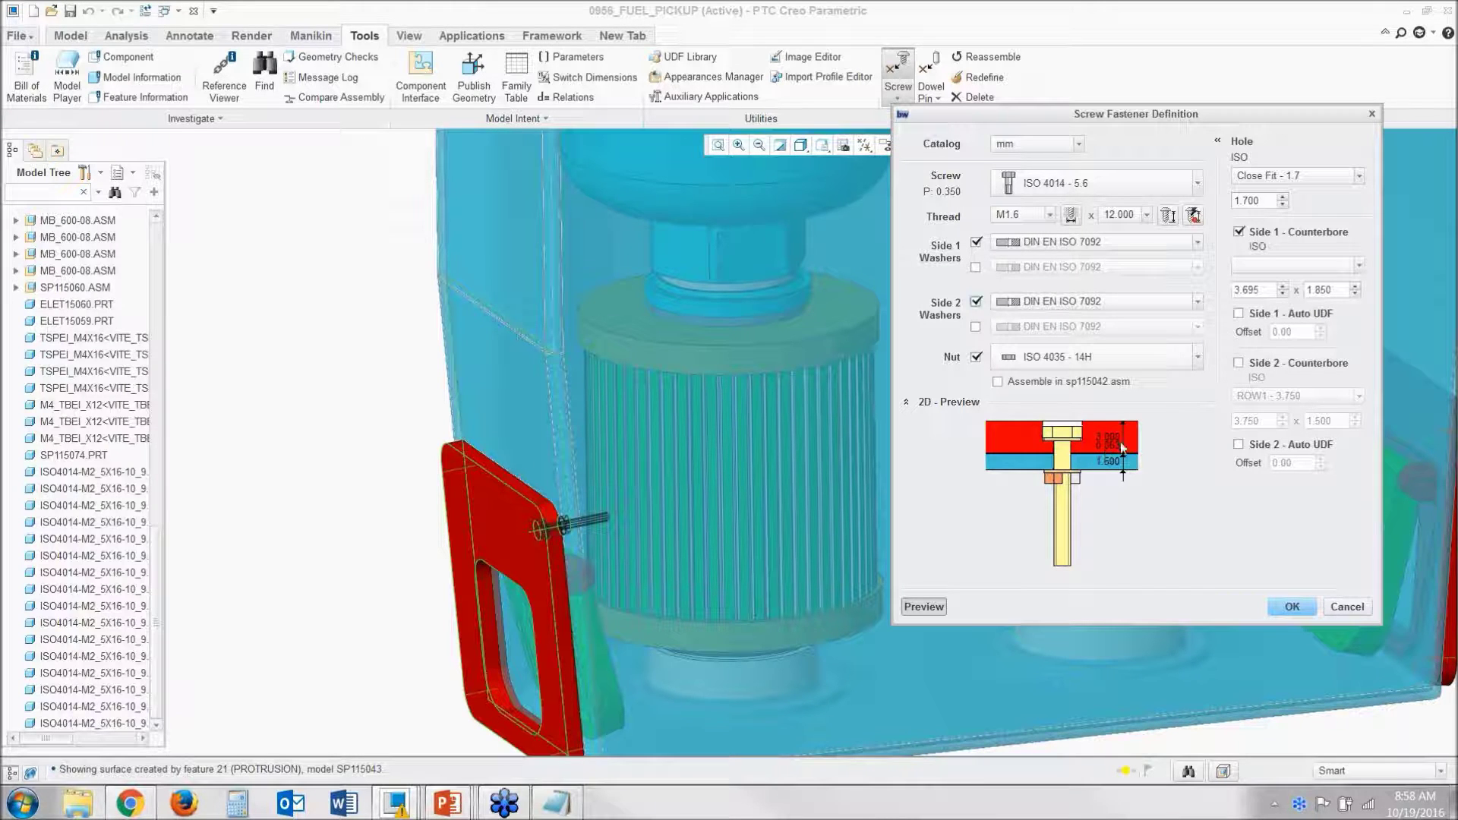
pyautogui.click(1238, 231)
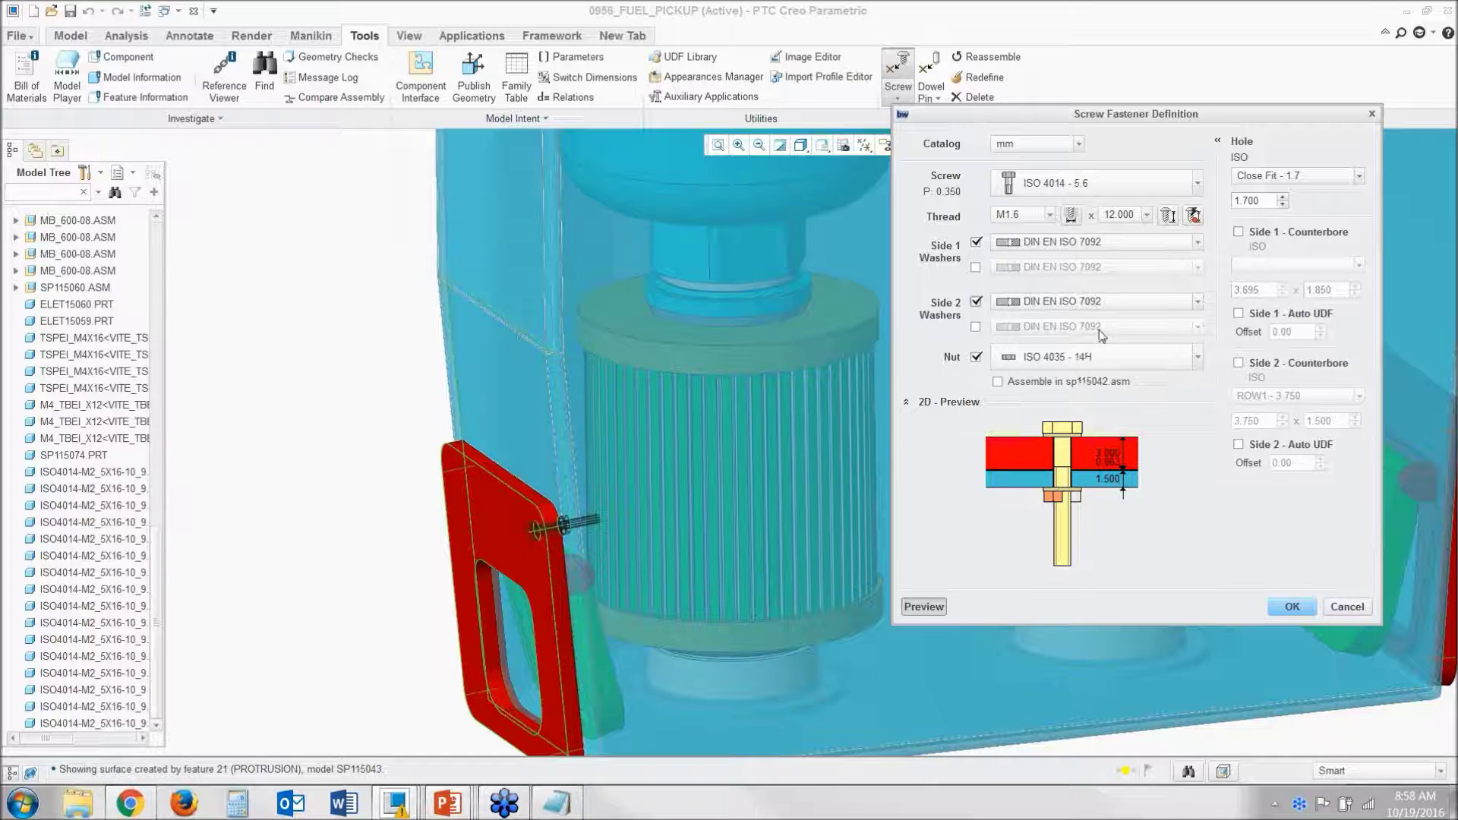
# Step: Change the screw to the countersunk ISO 10642 - 8.8 with an M3 thread and a length of 8 mm
pyautogui.click(1061, 188)
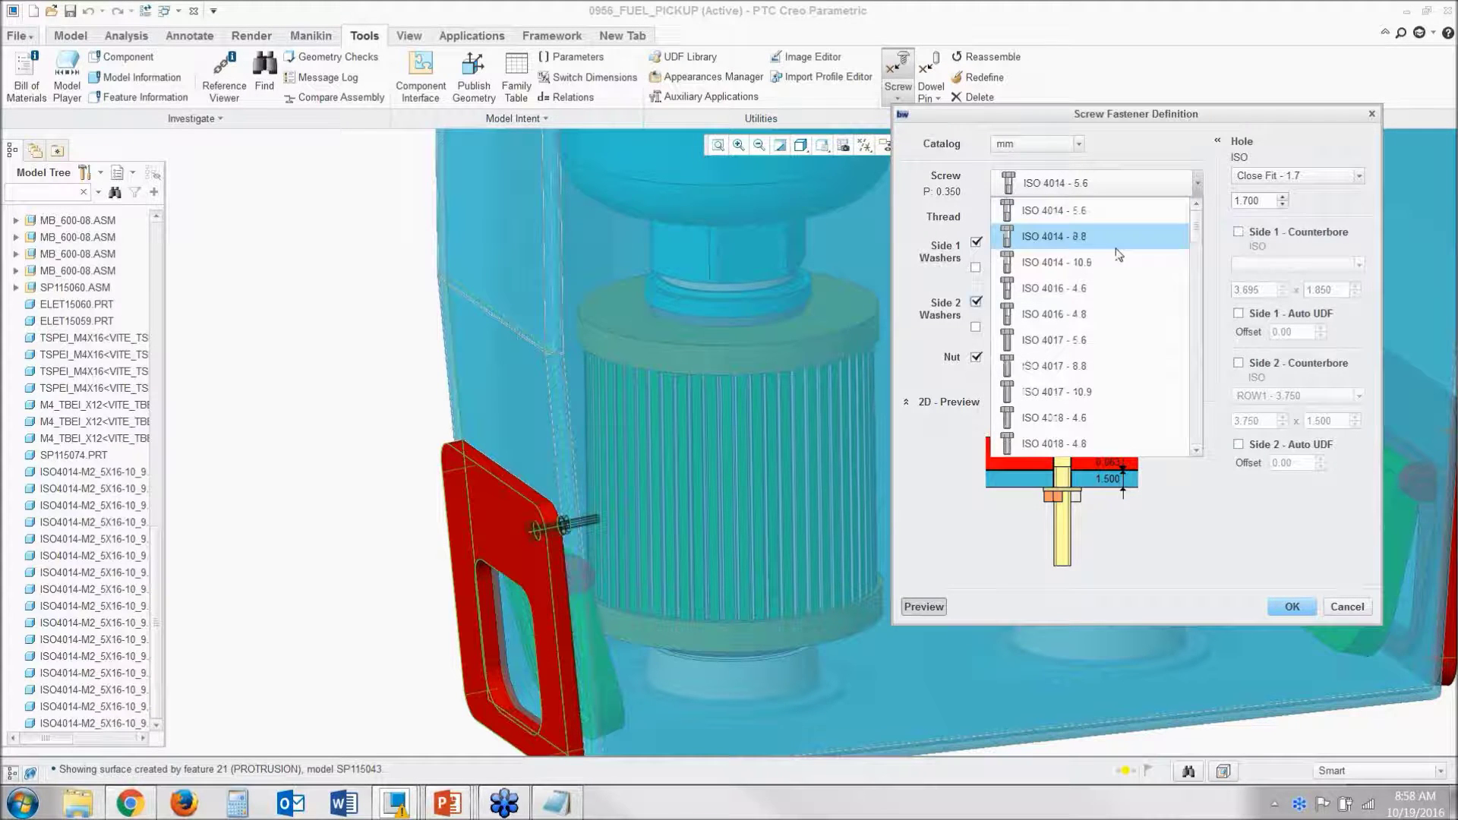
pyautogui.moveTo(1196, 240); pyautogui.dragTo(1200, 288)
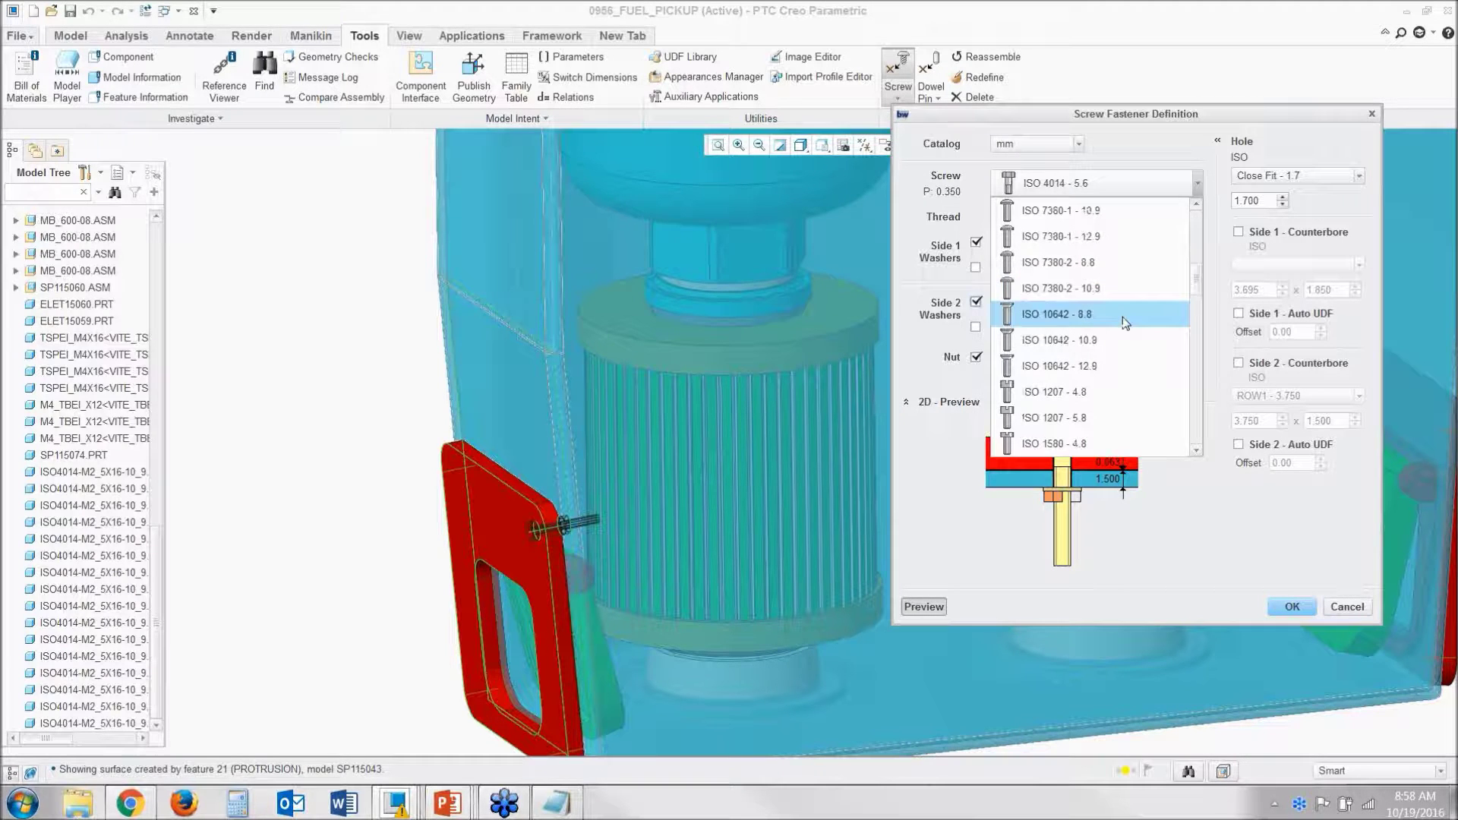
pyautogui.press('Escape')
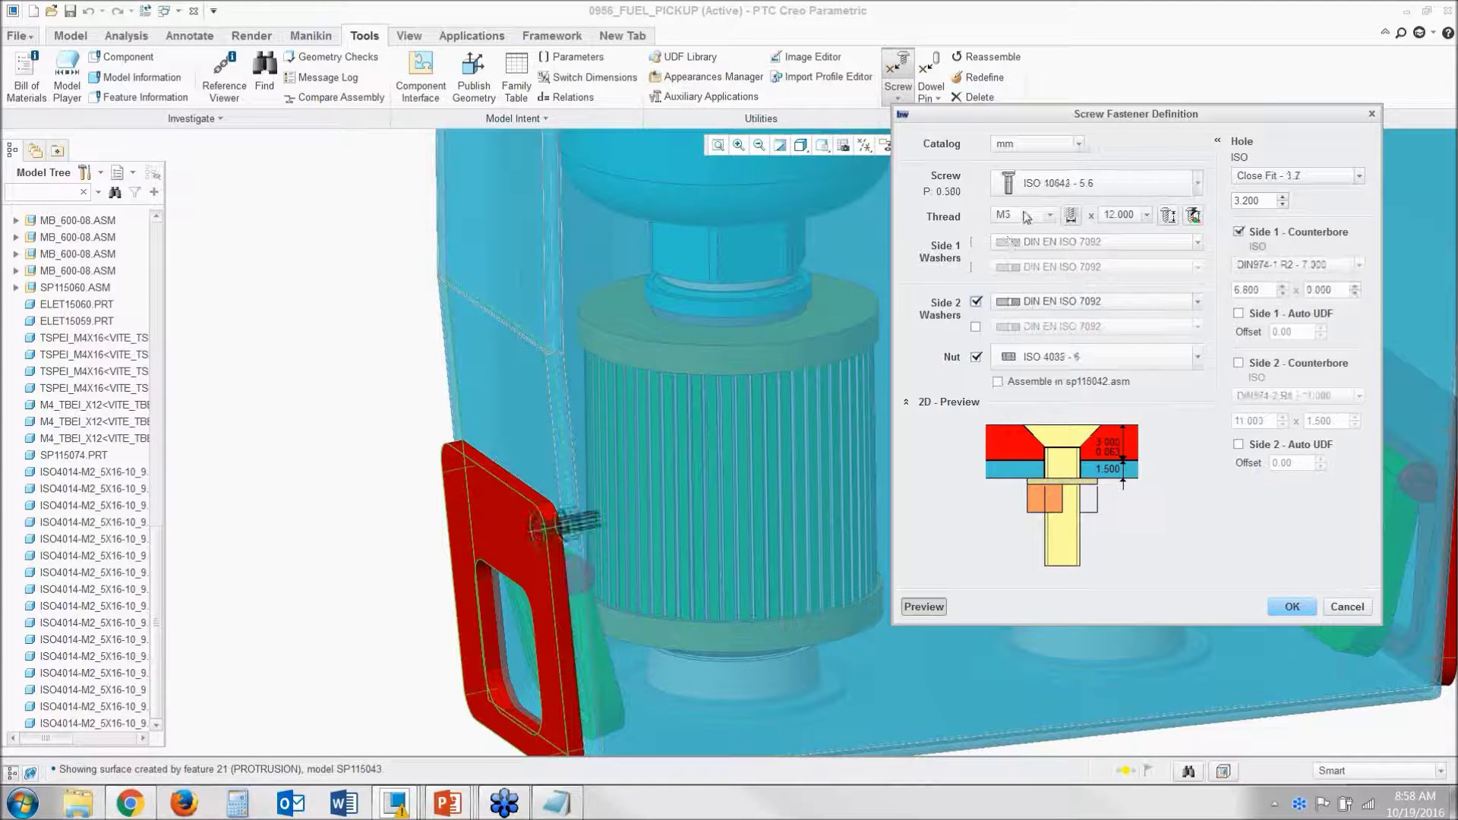
pyautogui.click(1026, 214)
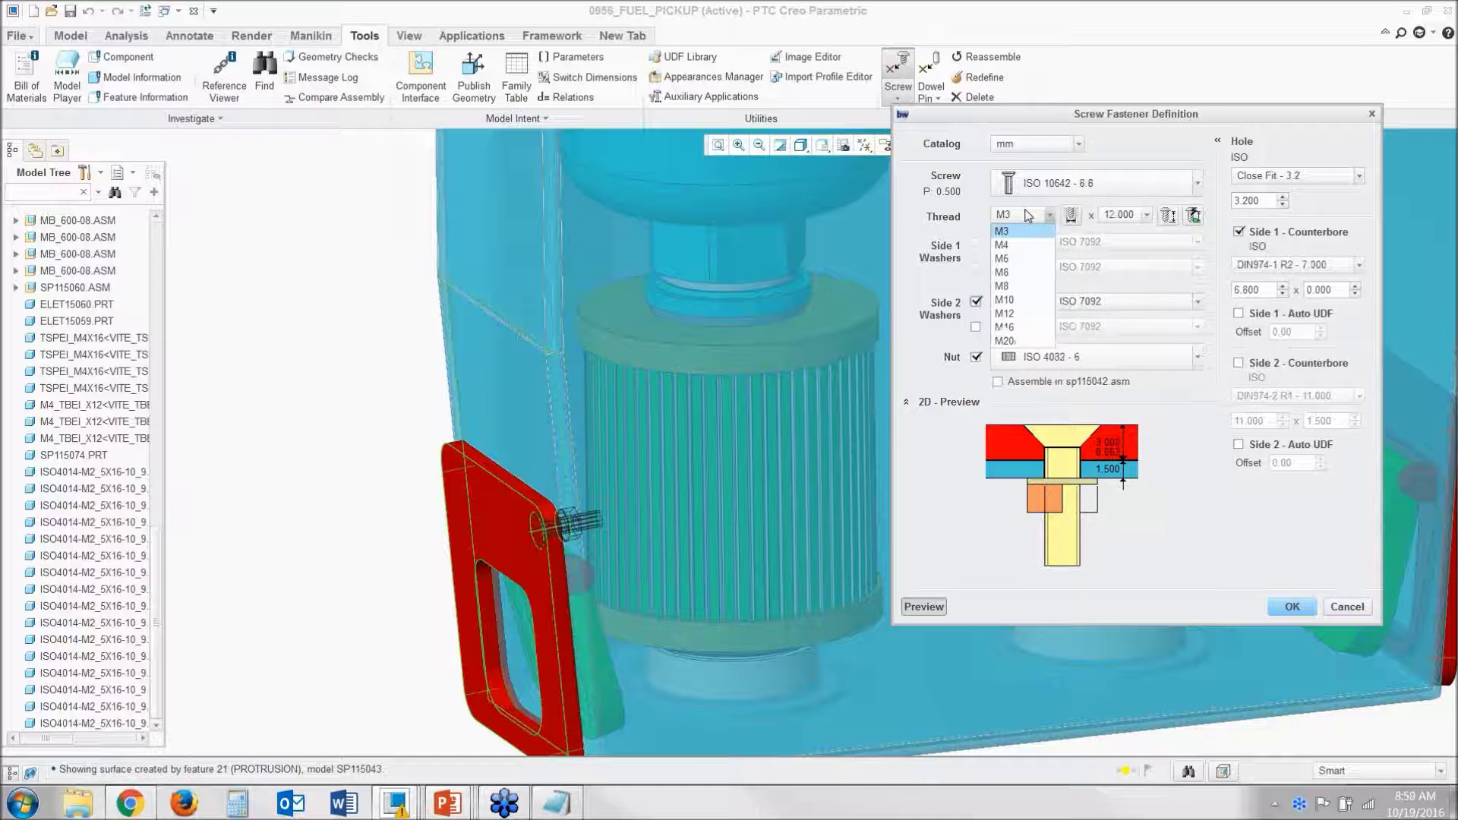
pyautogui.click(1146, 214)
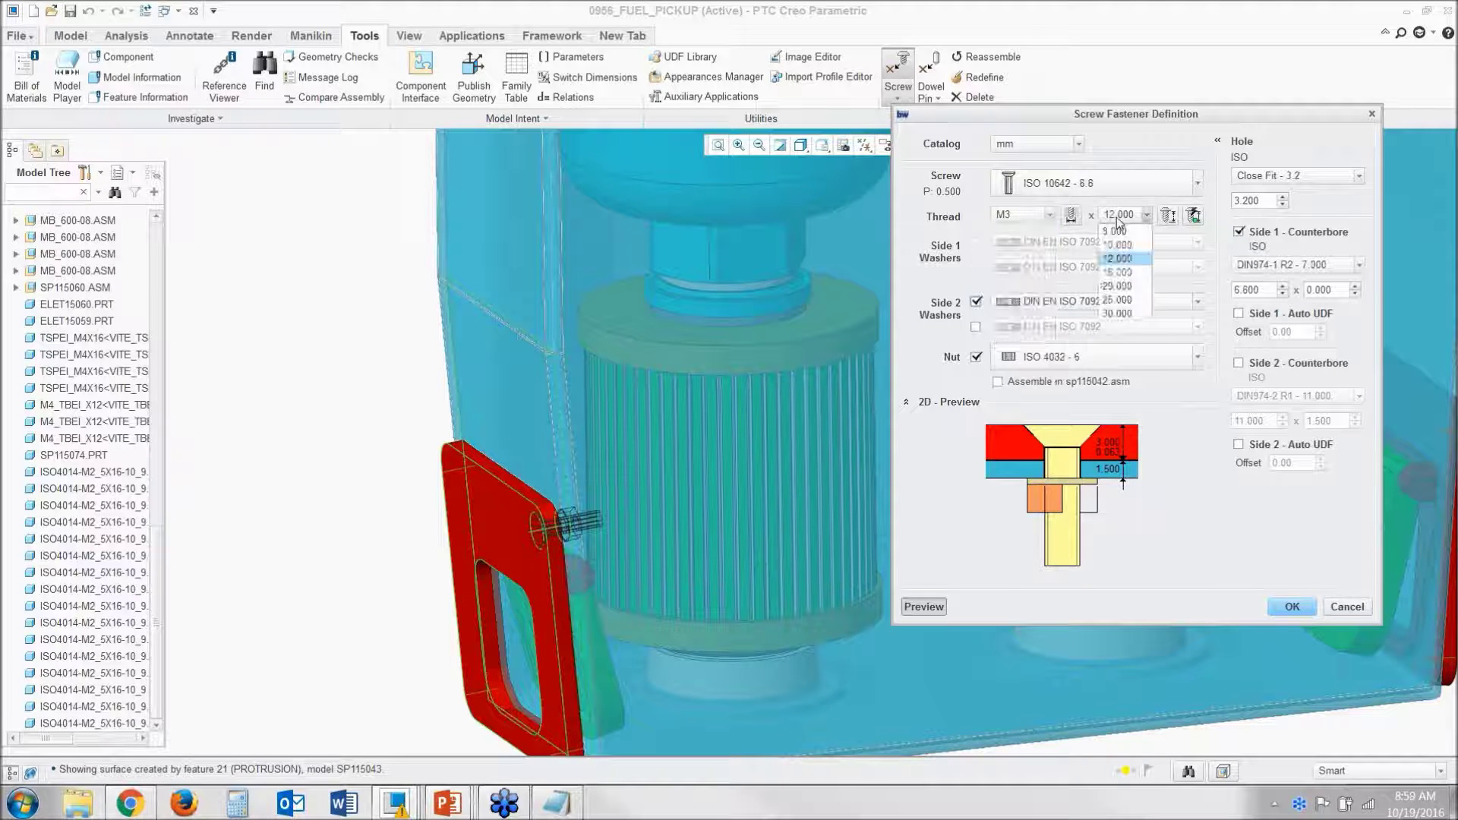
pyautogui.click(1116, 276)
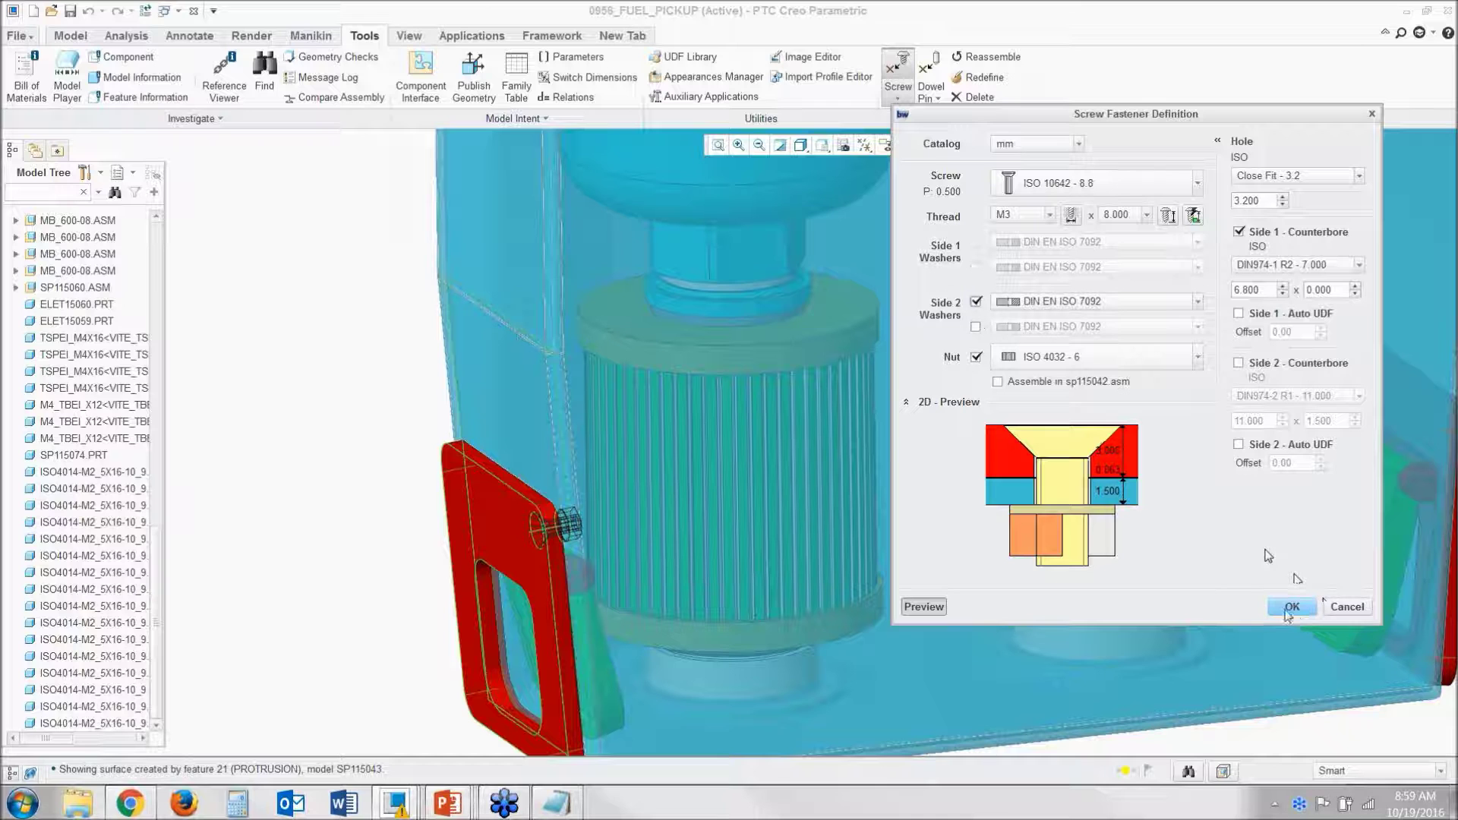
# Step: Assemble the defined fastener and pattern it over the red bracket's corner holes
pyautogui.click(1289, 607)
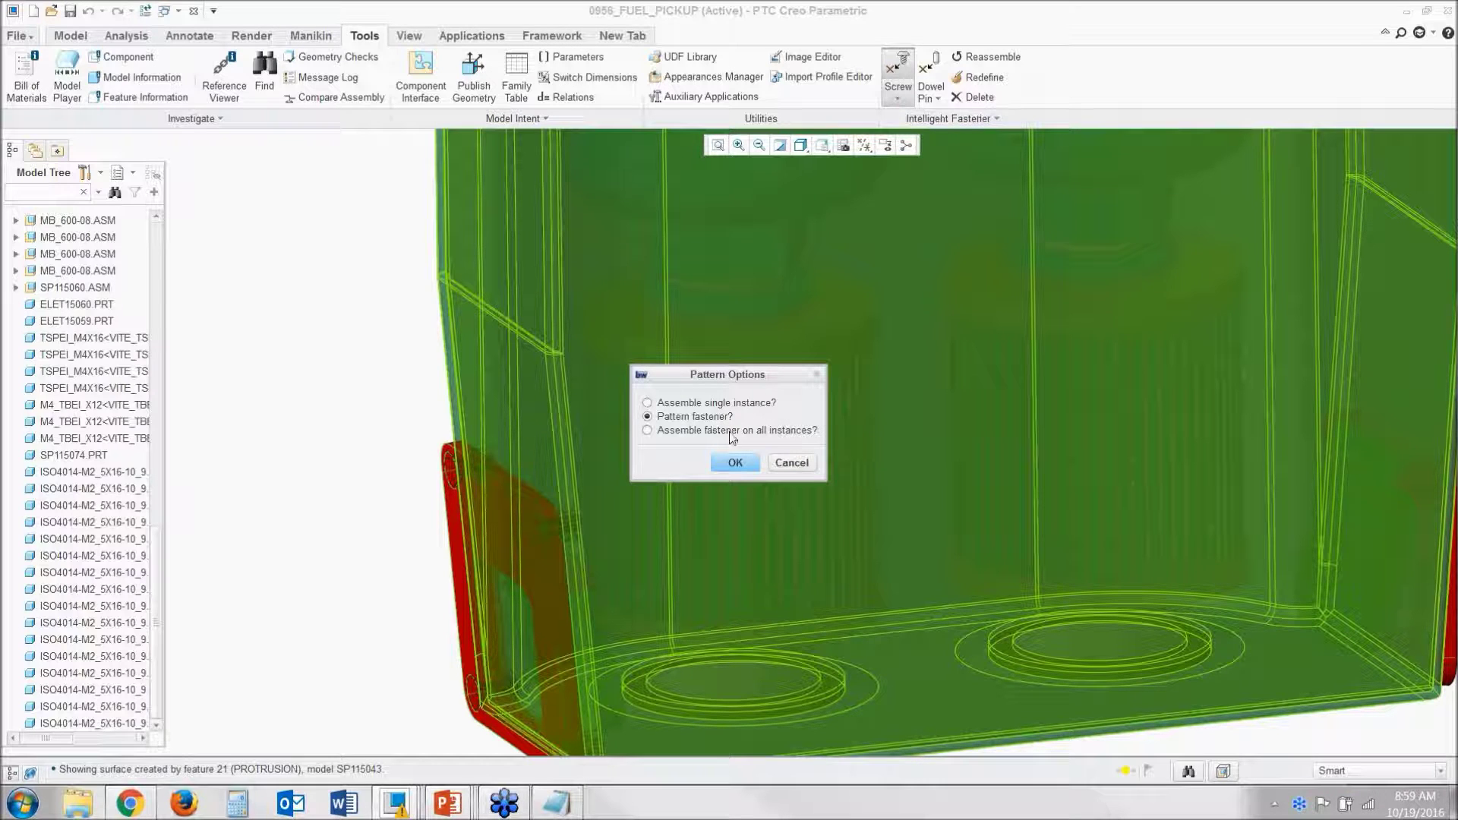
pyautogui.click(735, 462)
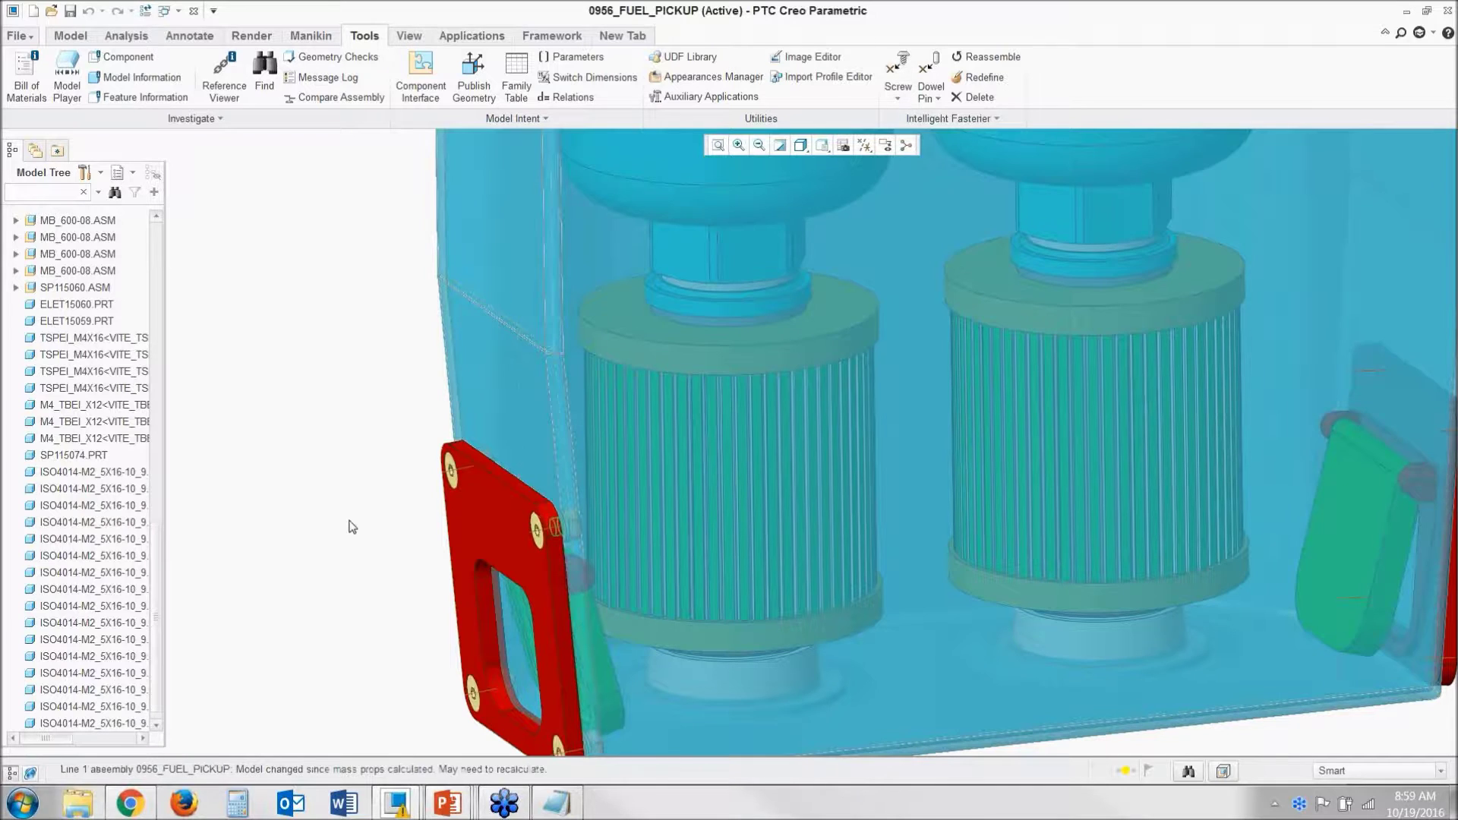
pyautogui.scroll(-3, 664, 443)
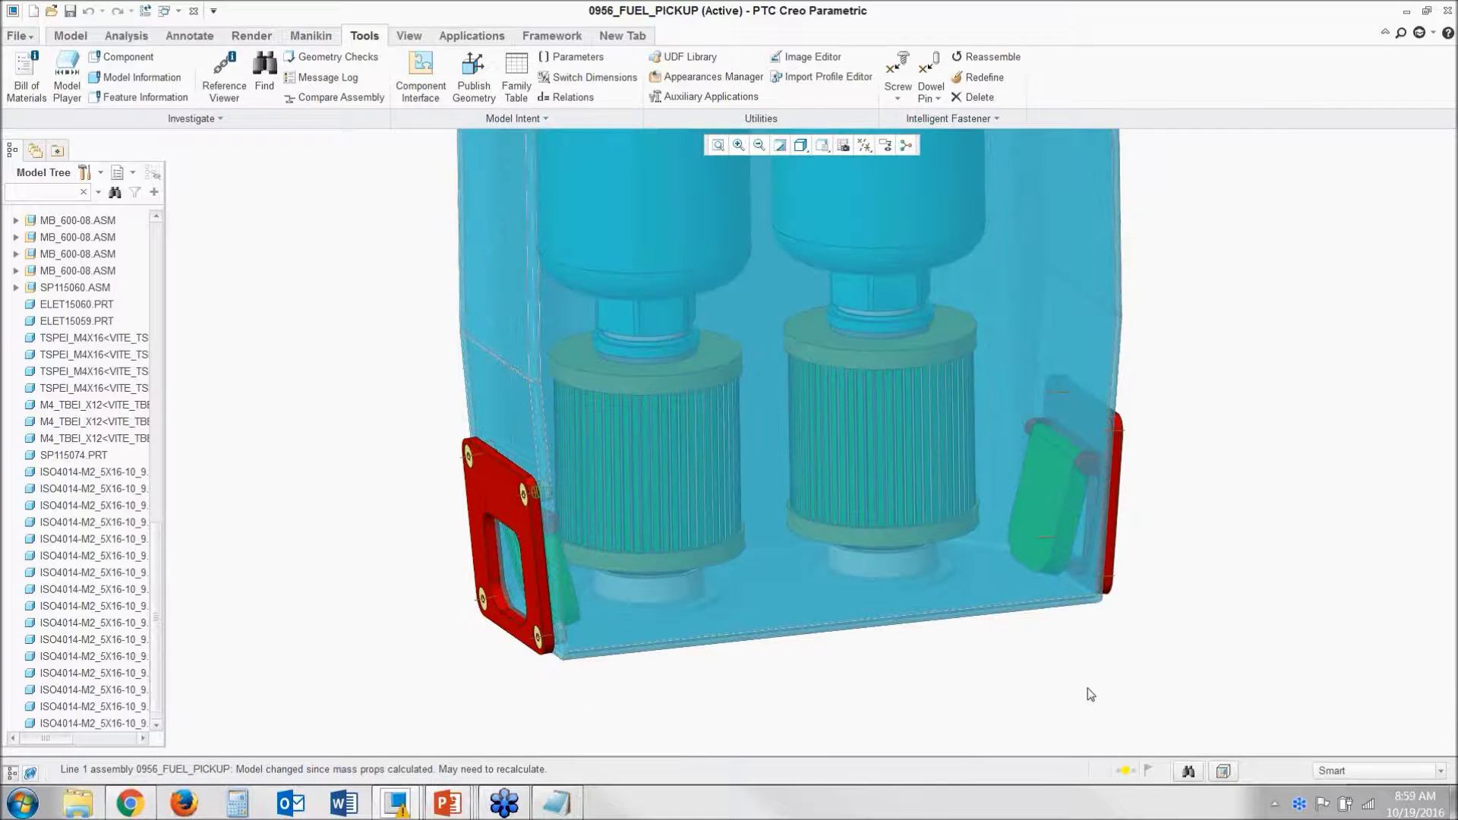
pyautogui.moveTo(1089, 690); pyautogui.dragTo(1148, 683, button='middle')
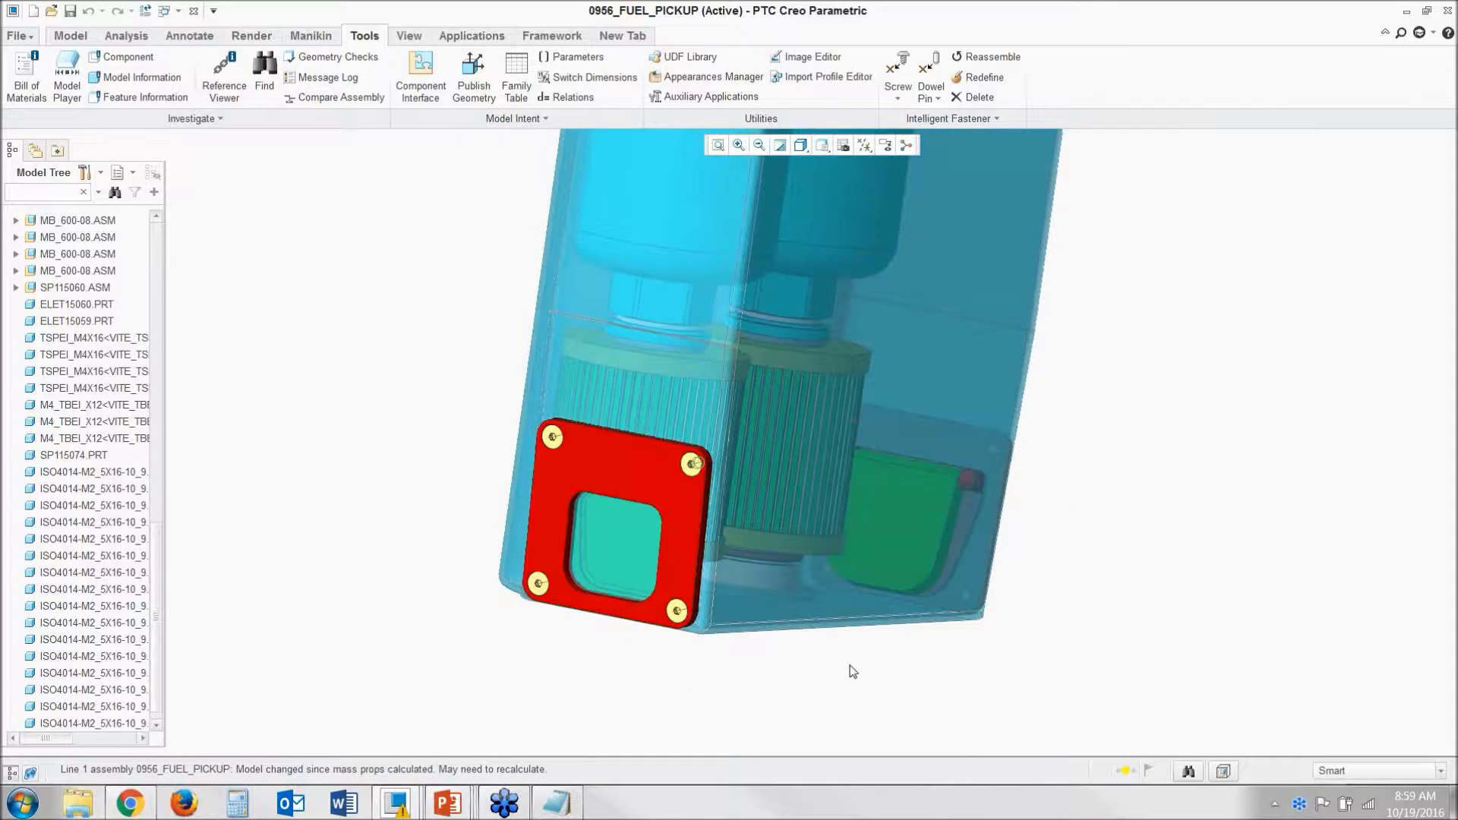
pyautogui.scroll(4, 640, 675)
pyautogui.scroll(-2, 640, 675)
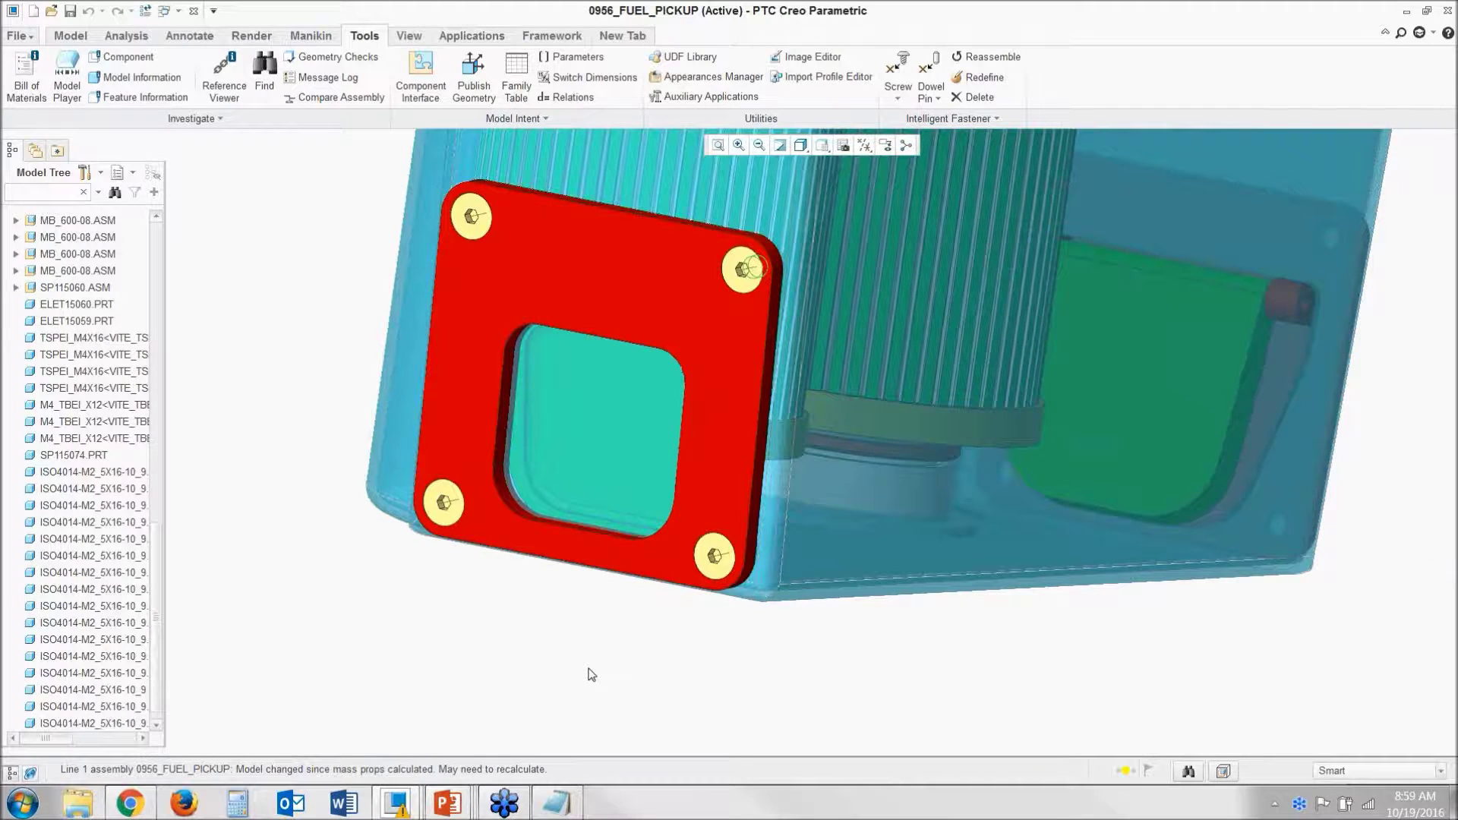
pyautogui.scroll(-2, 583, 664)
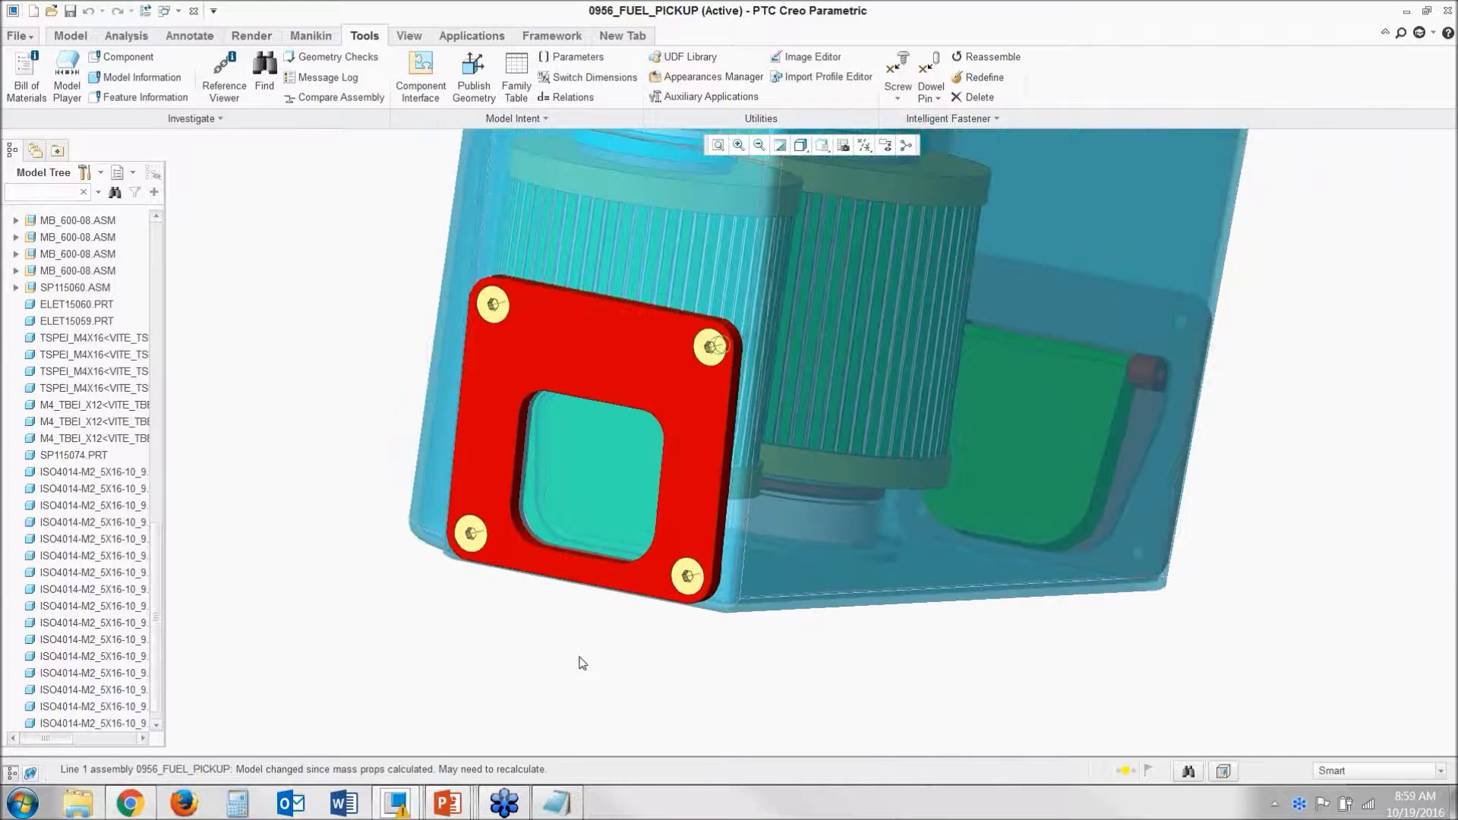
pyautogui.scroll(-3, 490, 646)
pyautogui.moveTo(1028, 468); pyautogui.dragTo(858, 470, button='middle')
pyautogui.scroll(5, 899, 427)
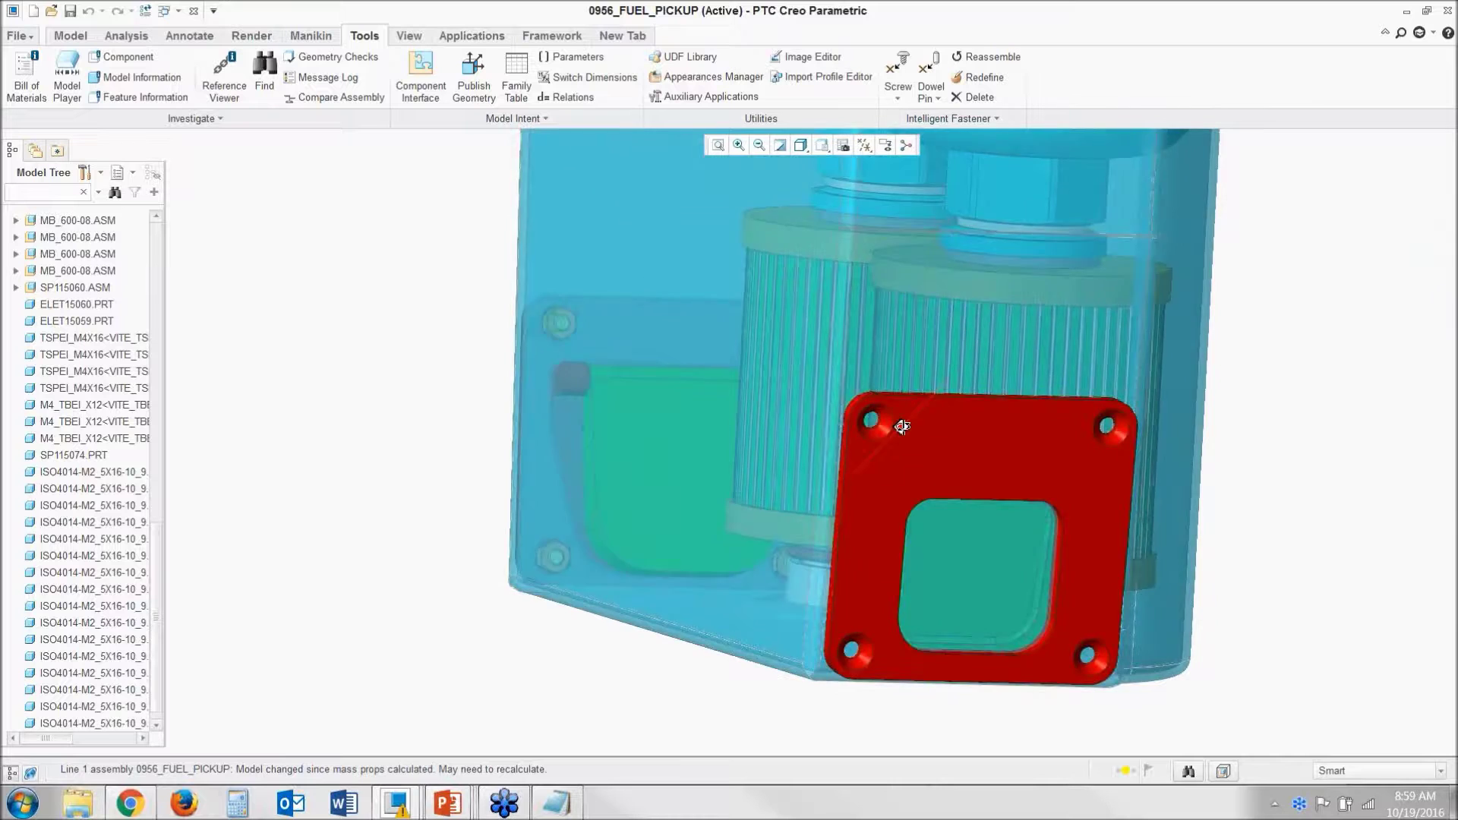
pyautogui.scroll(5, 913, 432)
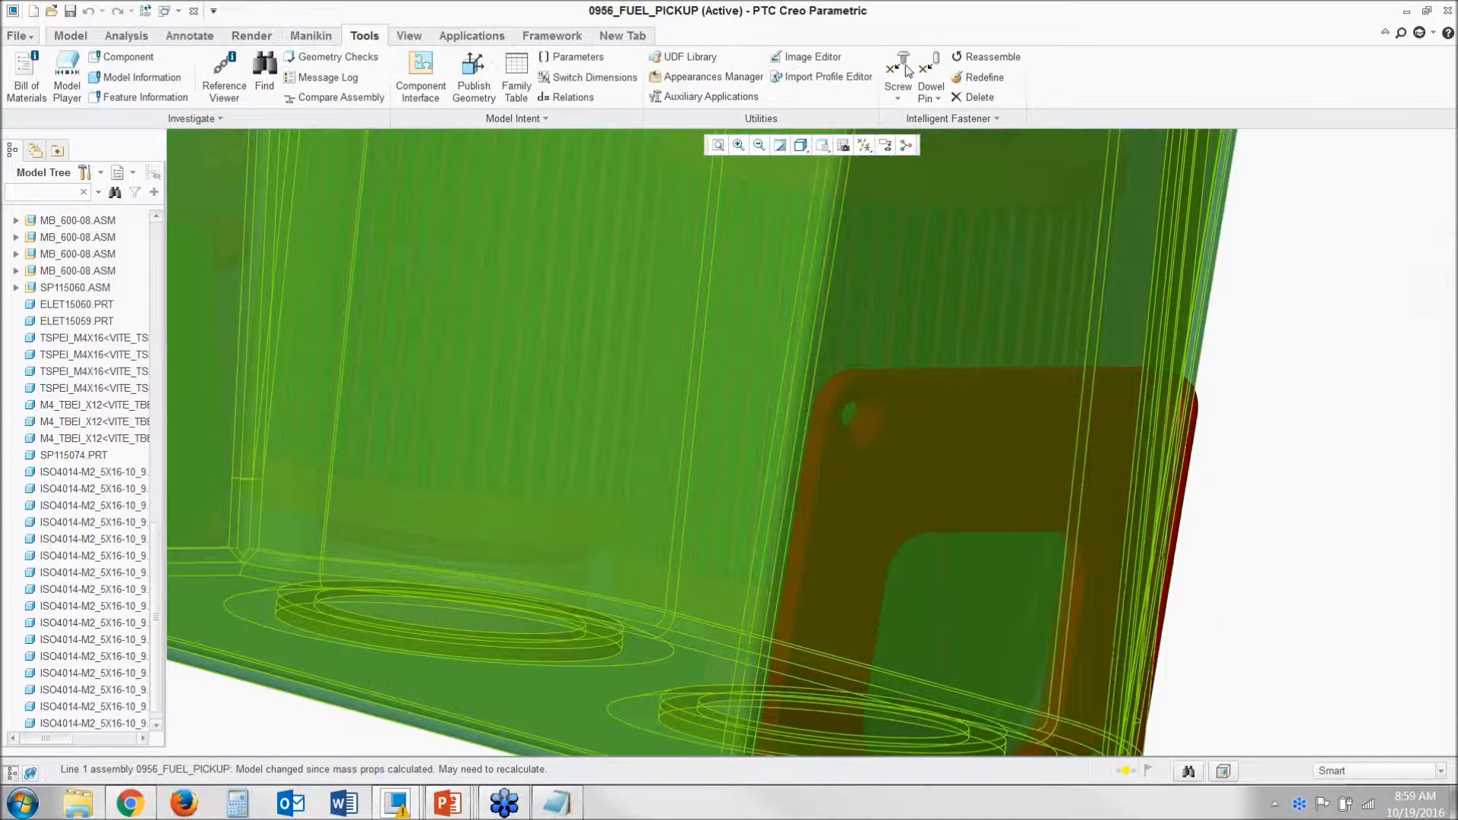
pyautogui.click(898, 73)
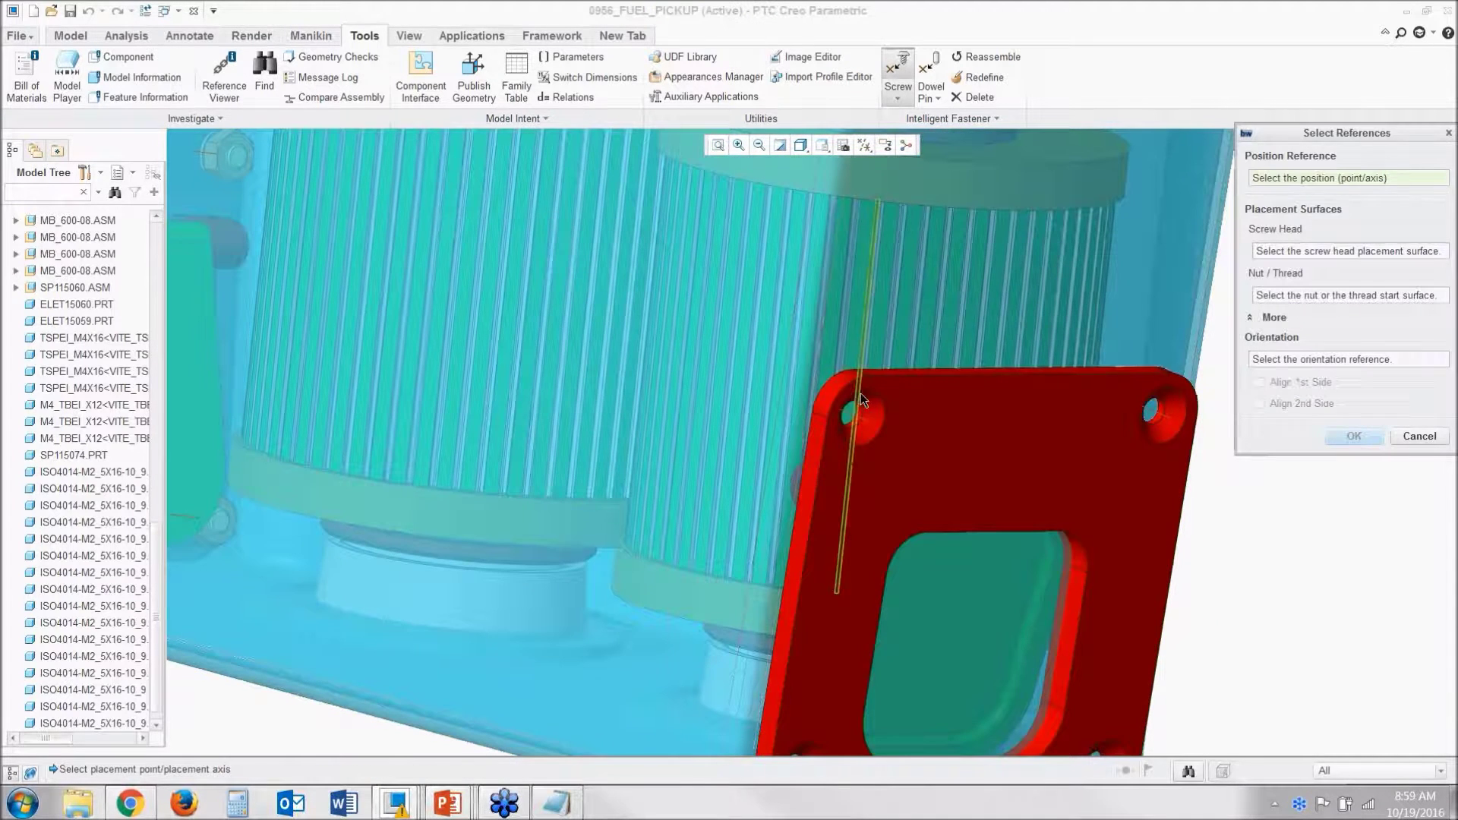
pyautogui.click(860, 416)
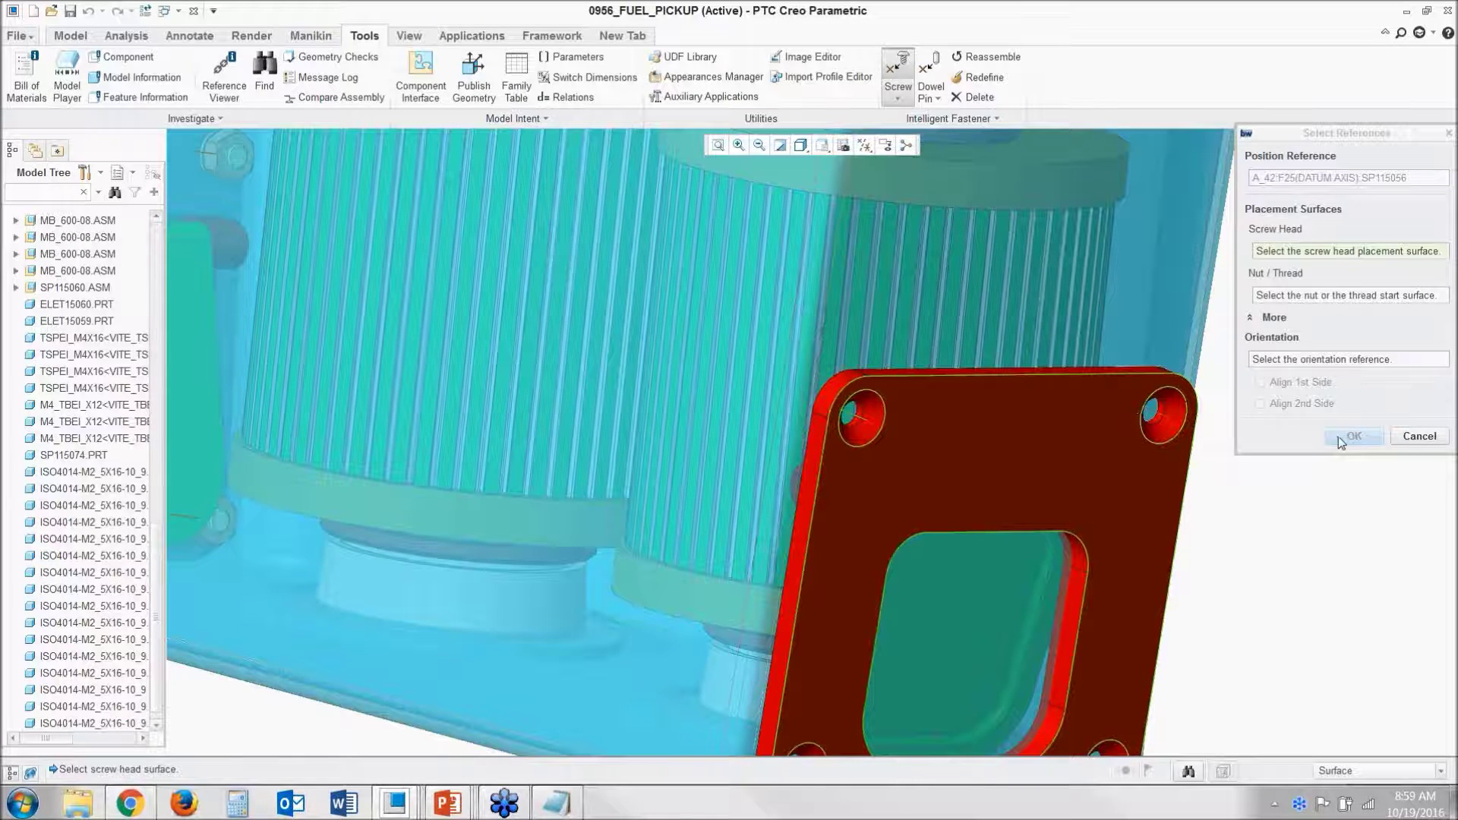
pyautogui.click(1421, 440)
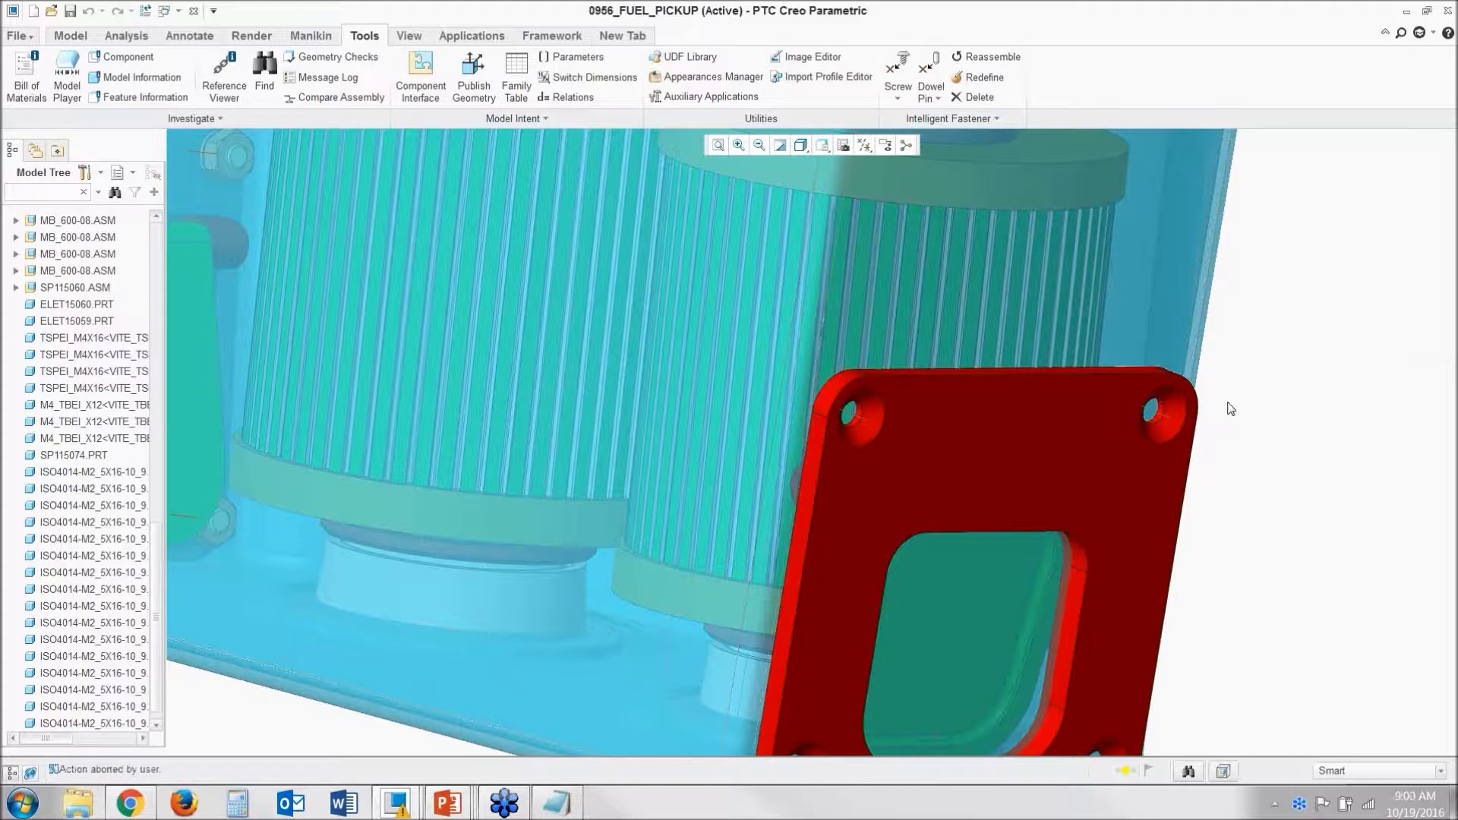
# Step: Reassemble the existing countersunk fastener on the second red bracket's corner hole and pattern it over the remaining corner holes
pyautogui.scroll(-1, 1222, 401)
pyautogui.scroll(-1, 1355, 404)
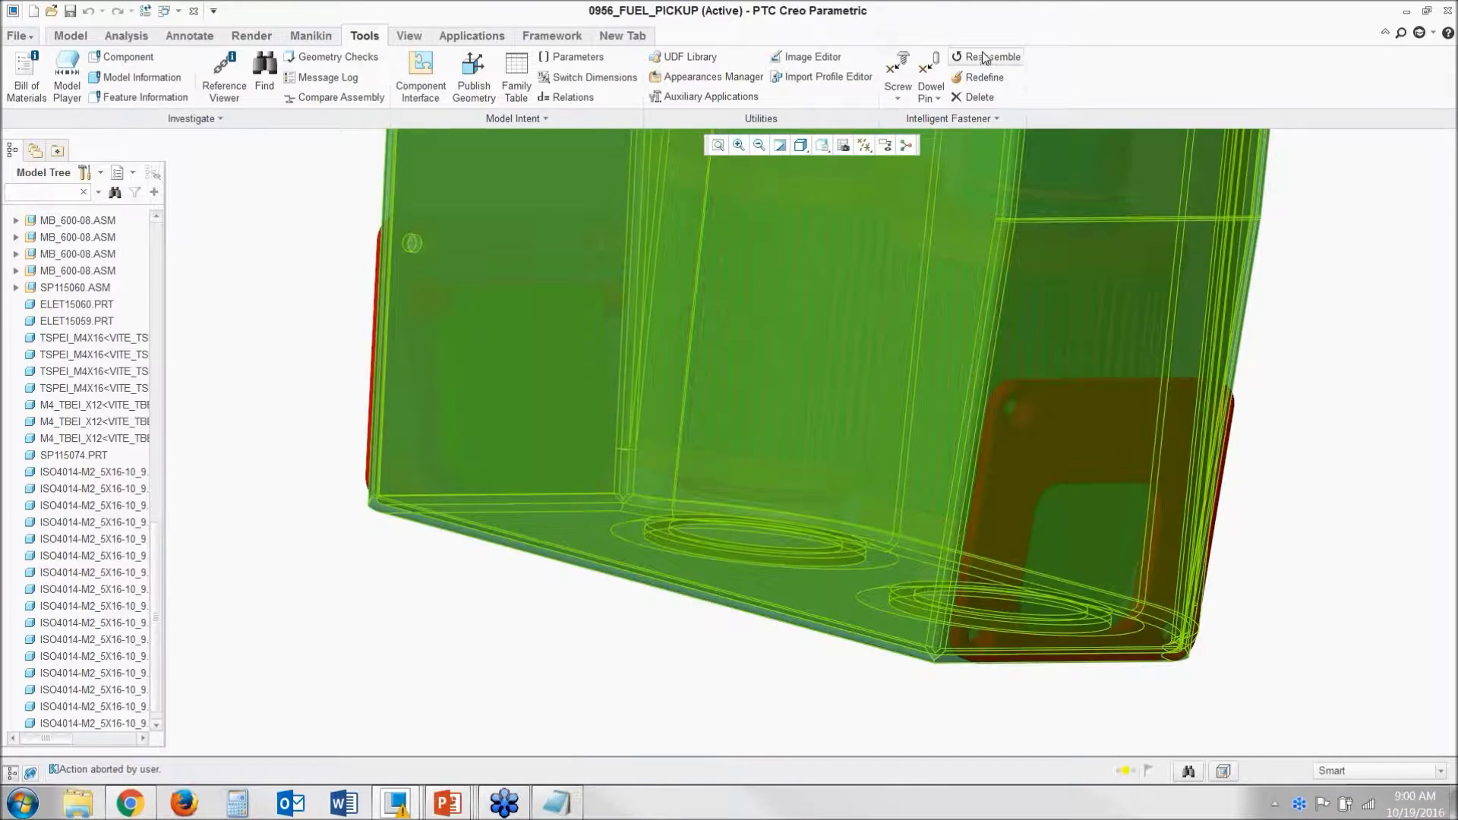
pyautogui.click(987, 58)
pyautogui.click(422, 243)
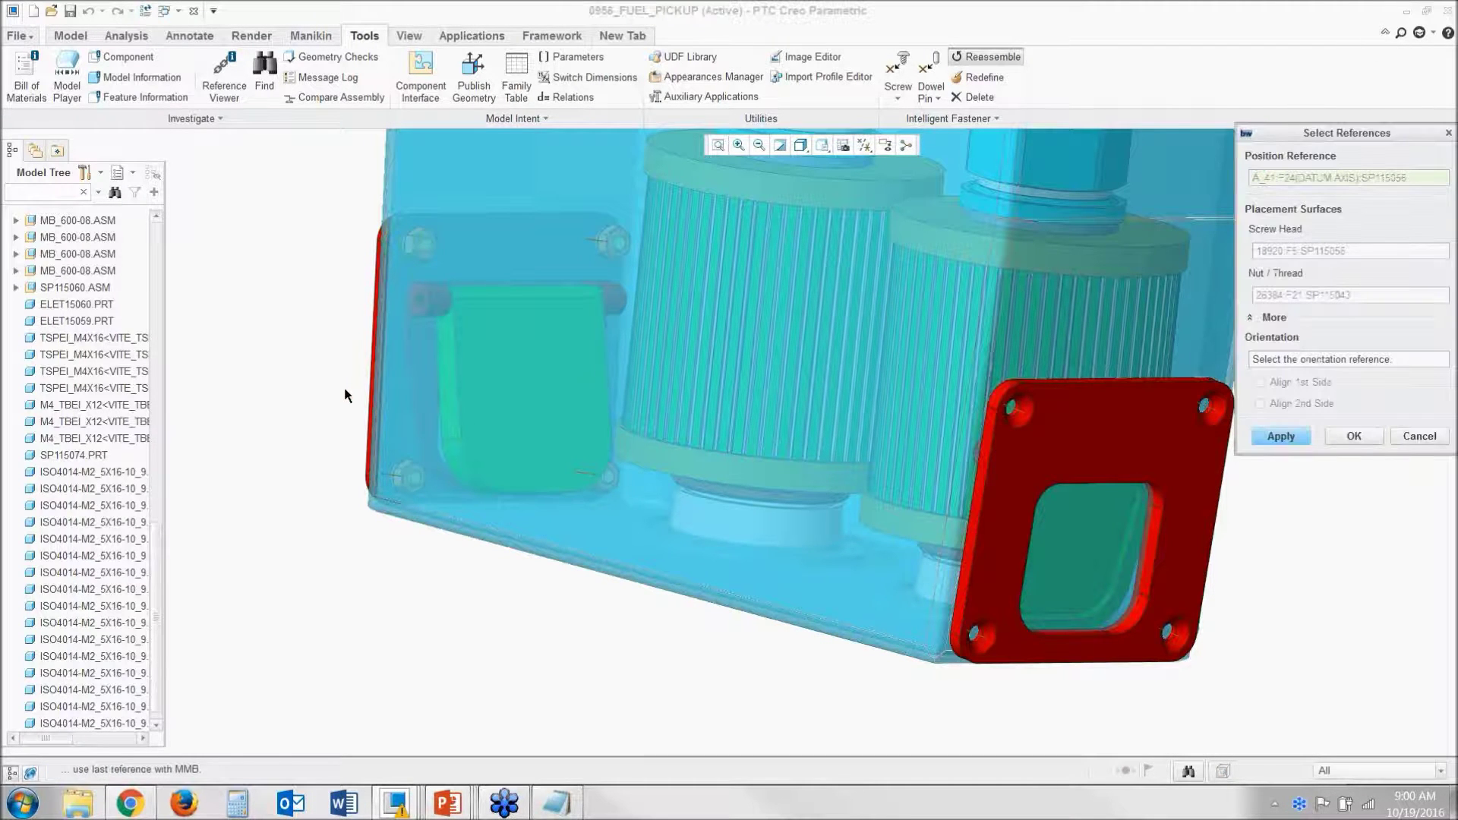
pyautogui.click(1012, 411)
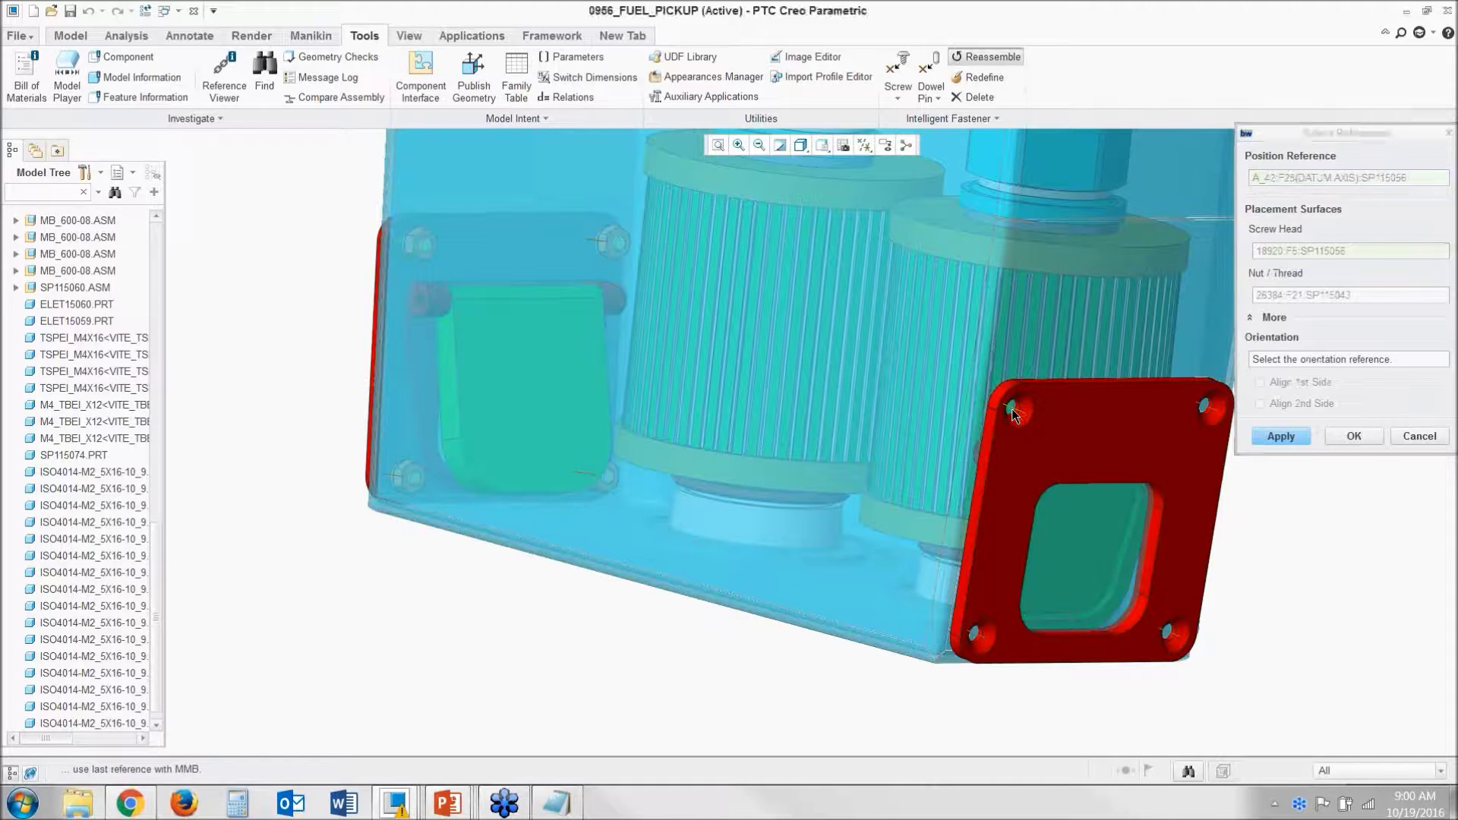
pyautogui.click(1005, 431)
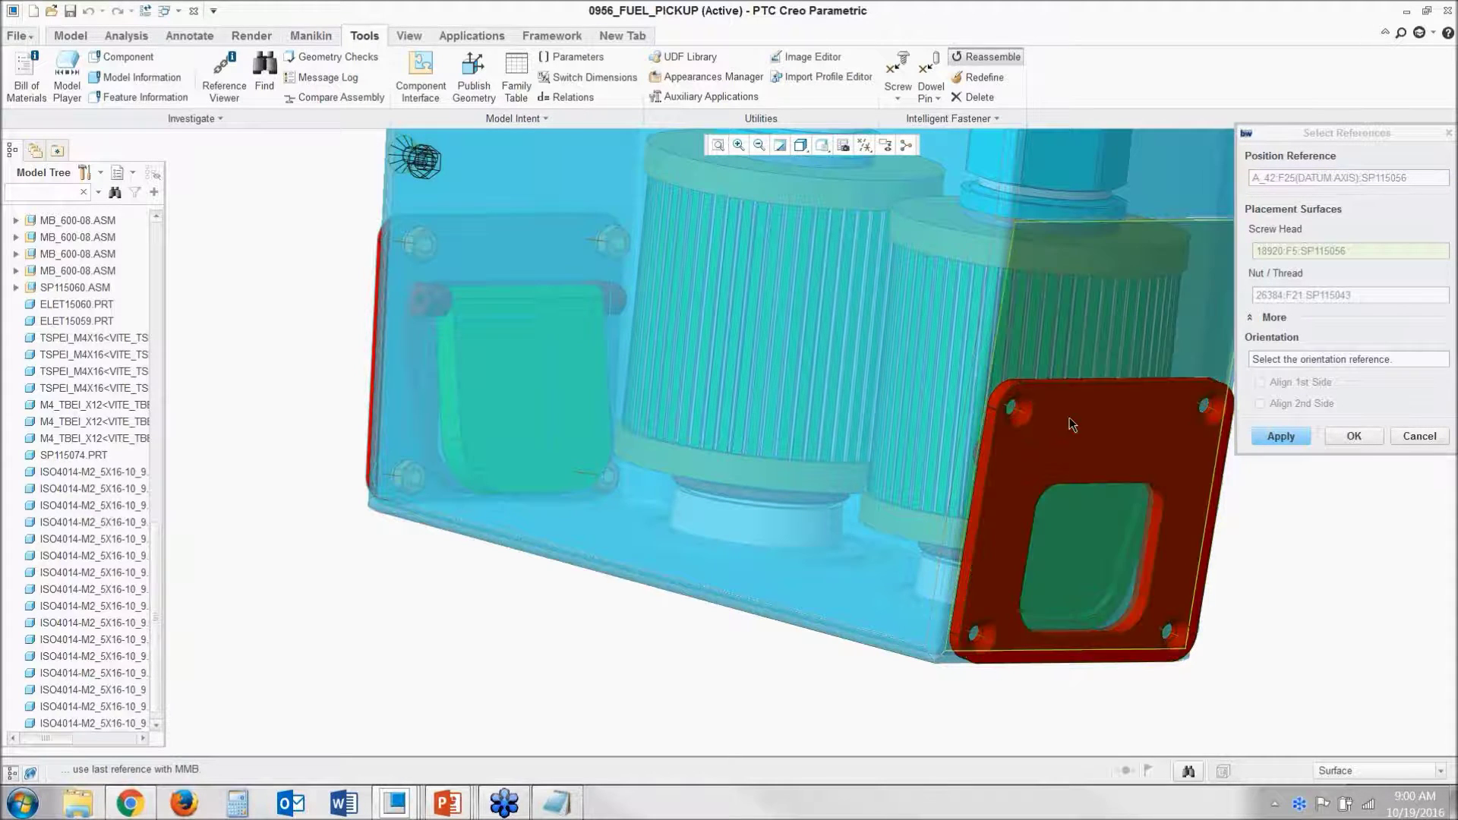
pyautogui.click(1044, 347)
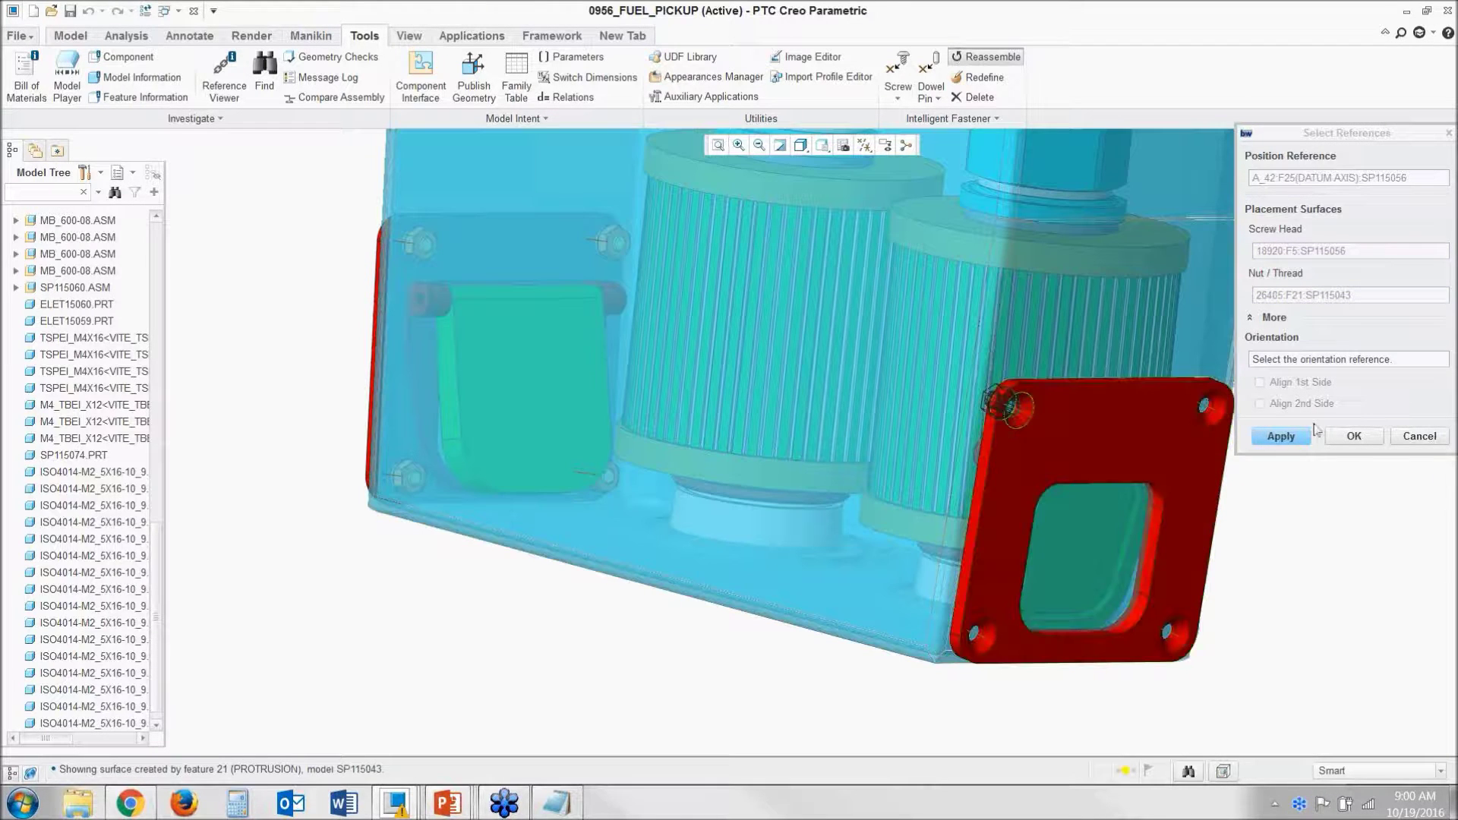
pyautogui.click(1352, 437)
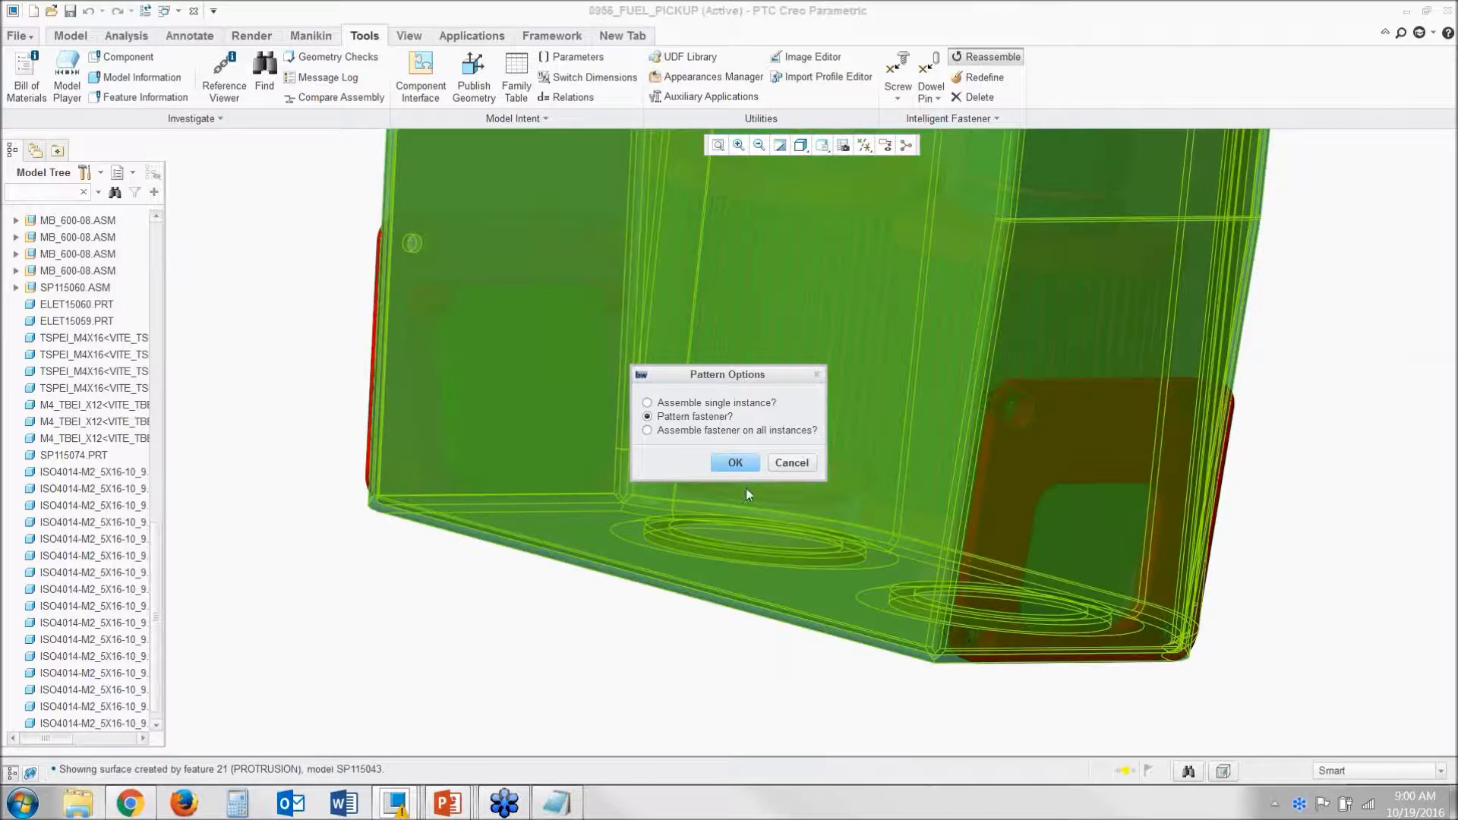
pyautogui.click(735, 462)
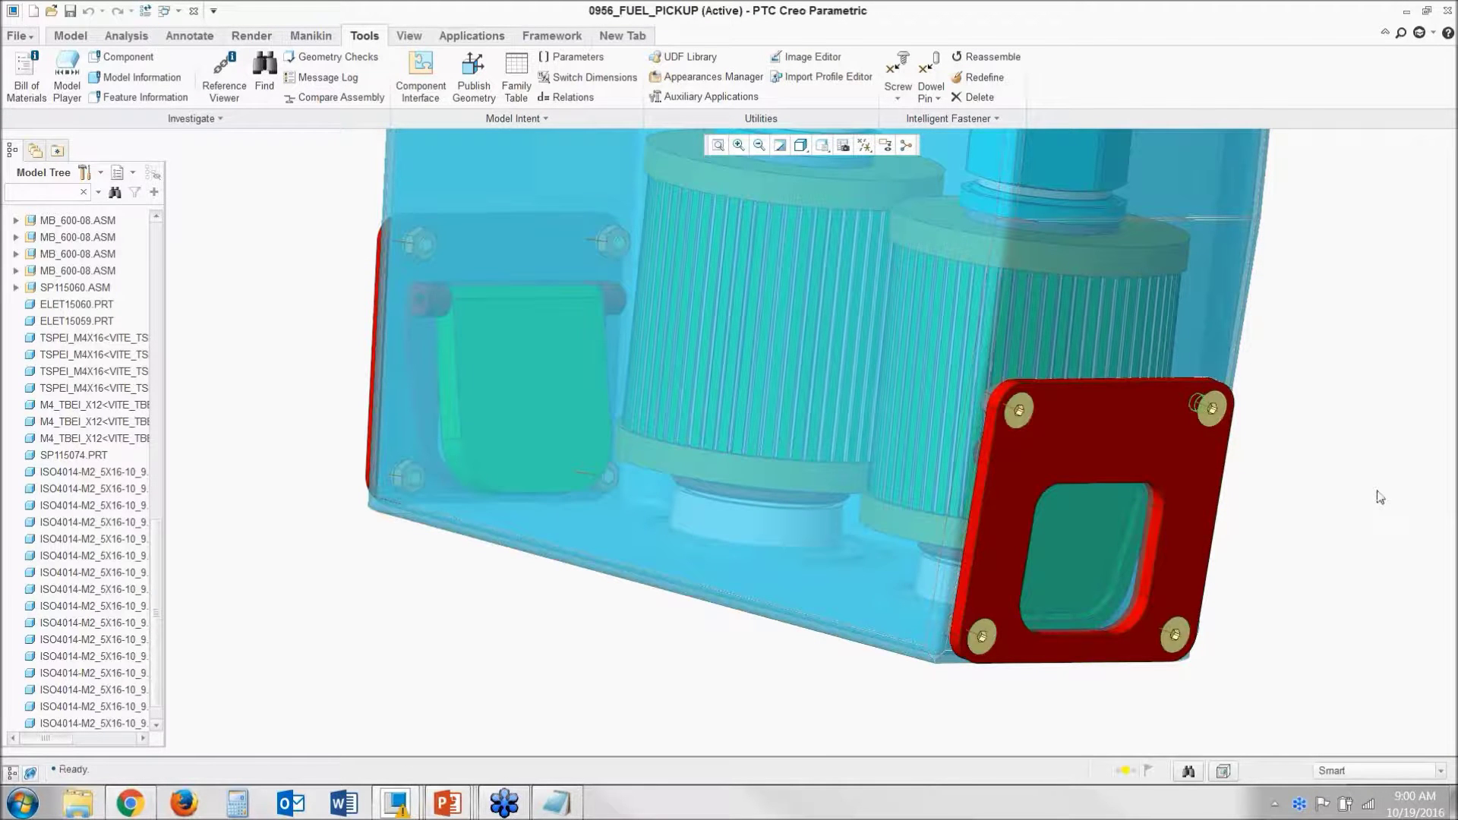
# Step: Activate the red bracket part SP115056 within the assembly for editing
pyautogui.moveTo(1024, 723); pyautogui.dragTo(927, 716, button='middle')
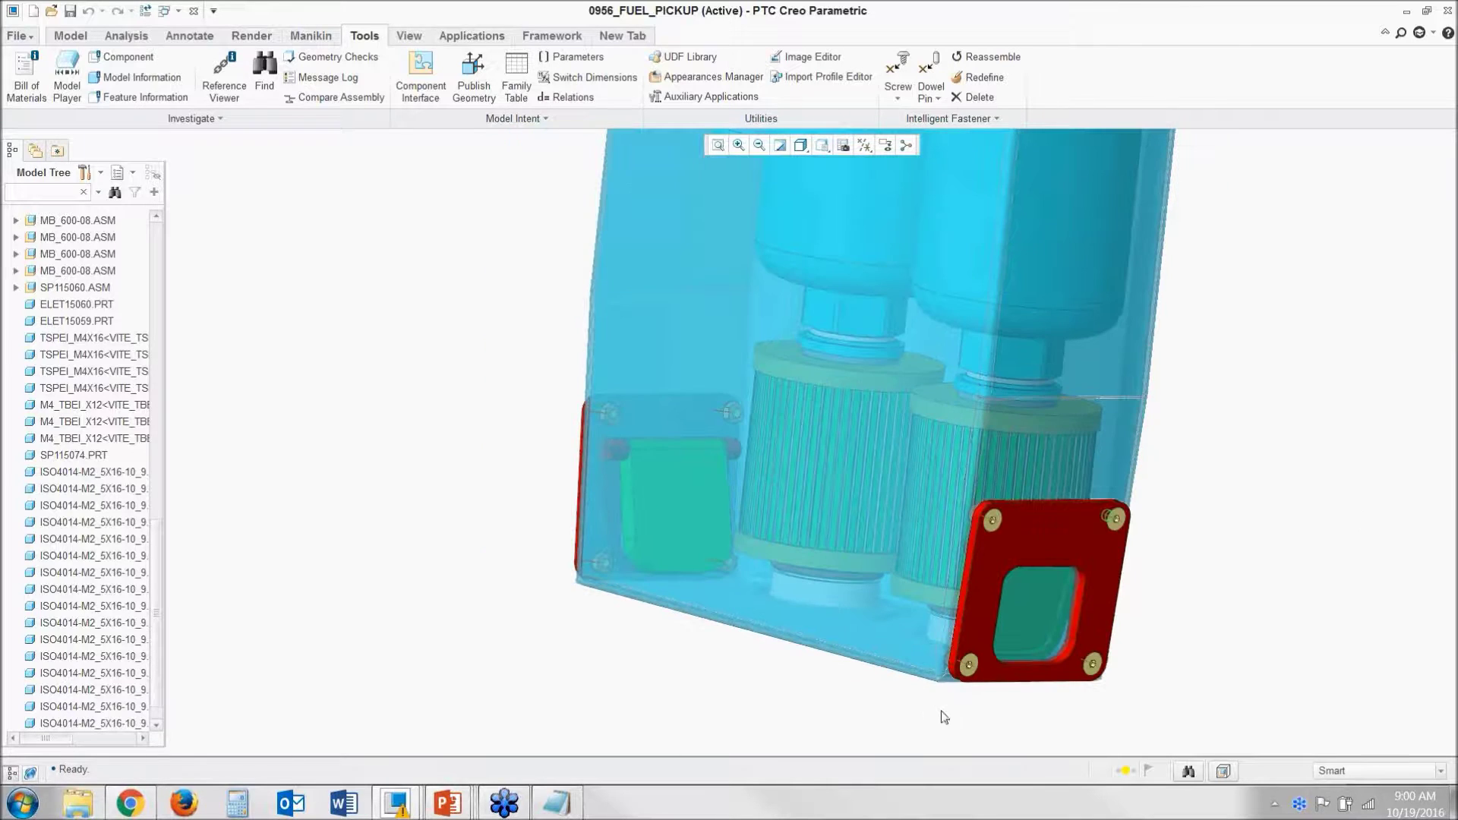
pyautogui.moveTo(1132, 683)
pyautogui.mouseDown(button='middle')
pyautogui.moveTo(1201, 682)
pyautogui.moveTo(1258, 709)
pyautogui.moveTo(1134, 692)
pyautogui.moveTo(1250, 711)
pyautogui.mouseUp(button='middle')
pyautogui.scroll(2, 1246, 620)
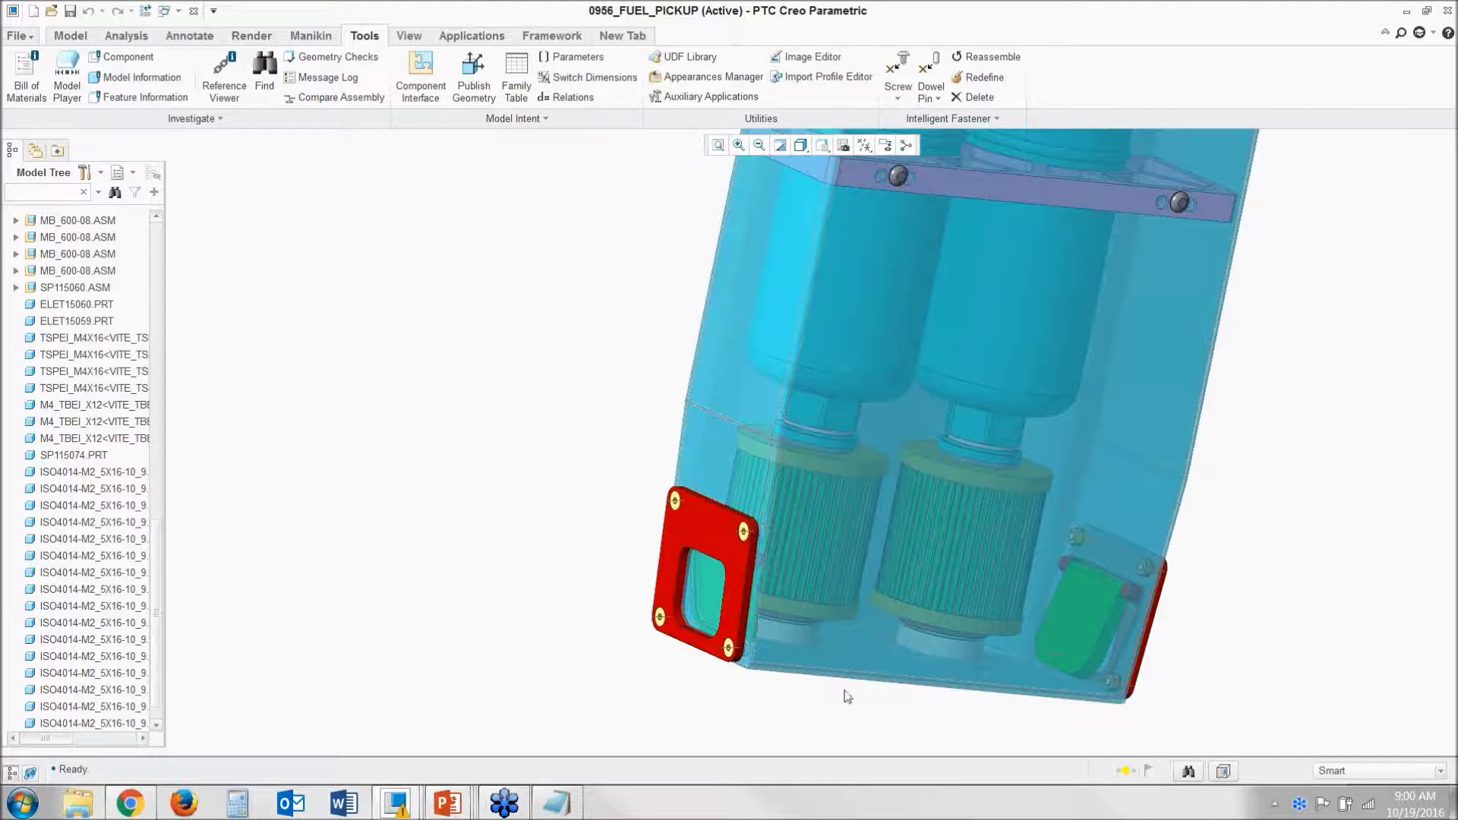
pyautogui.click(668, 643)
pyautogui.rightClick(668, 643)
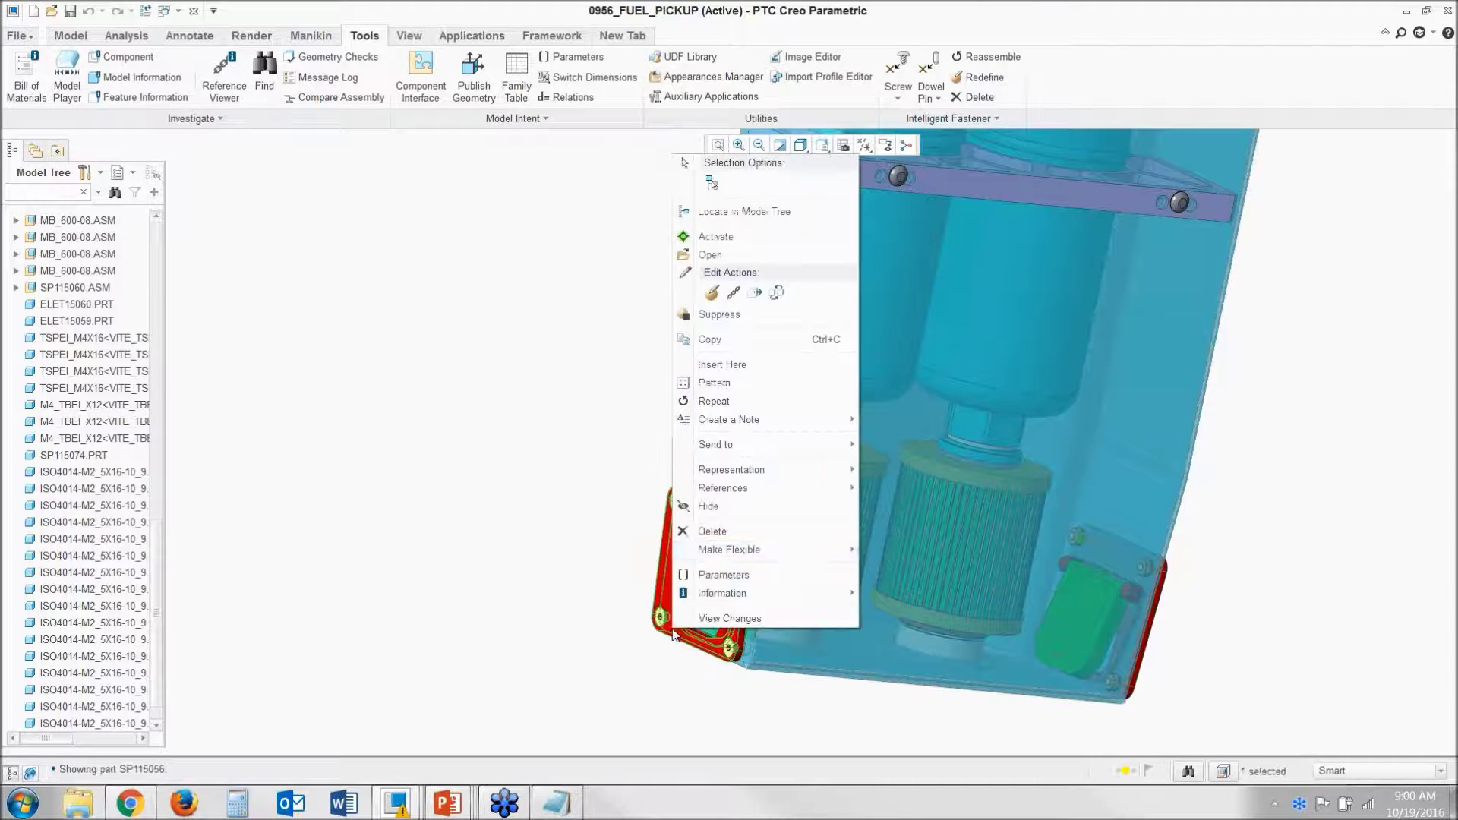
pyautogui.click(718, 240)
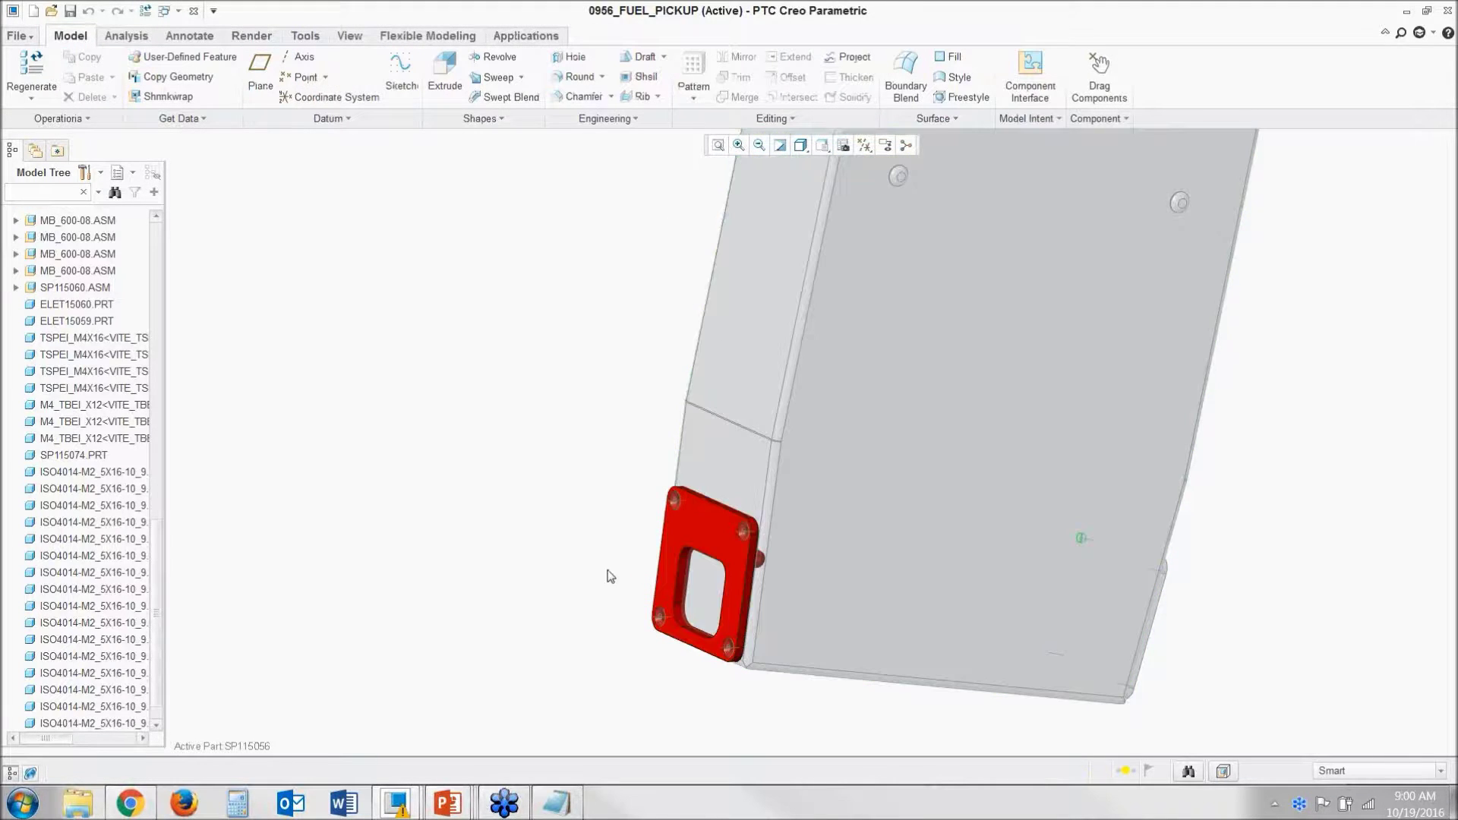
# Step: Set the thickness of the red bracket's base protrusion to 8 mm and regenerate the model
pyautogui.click(668, 636)
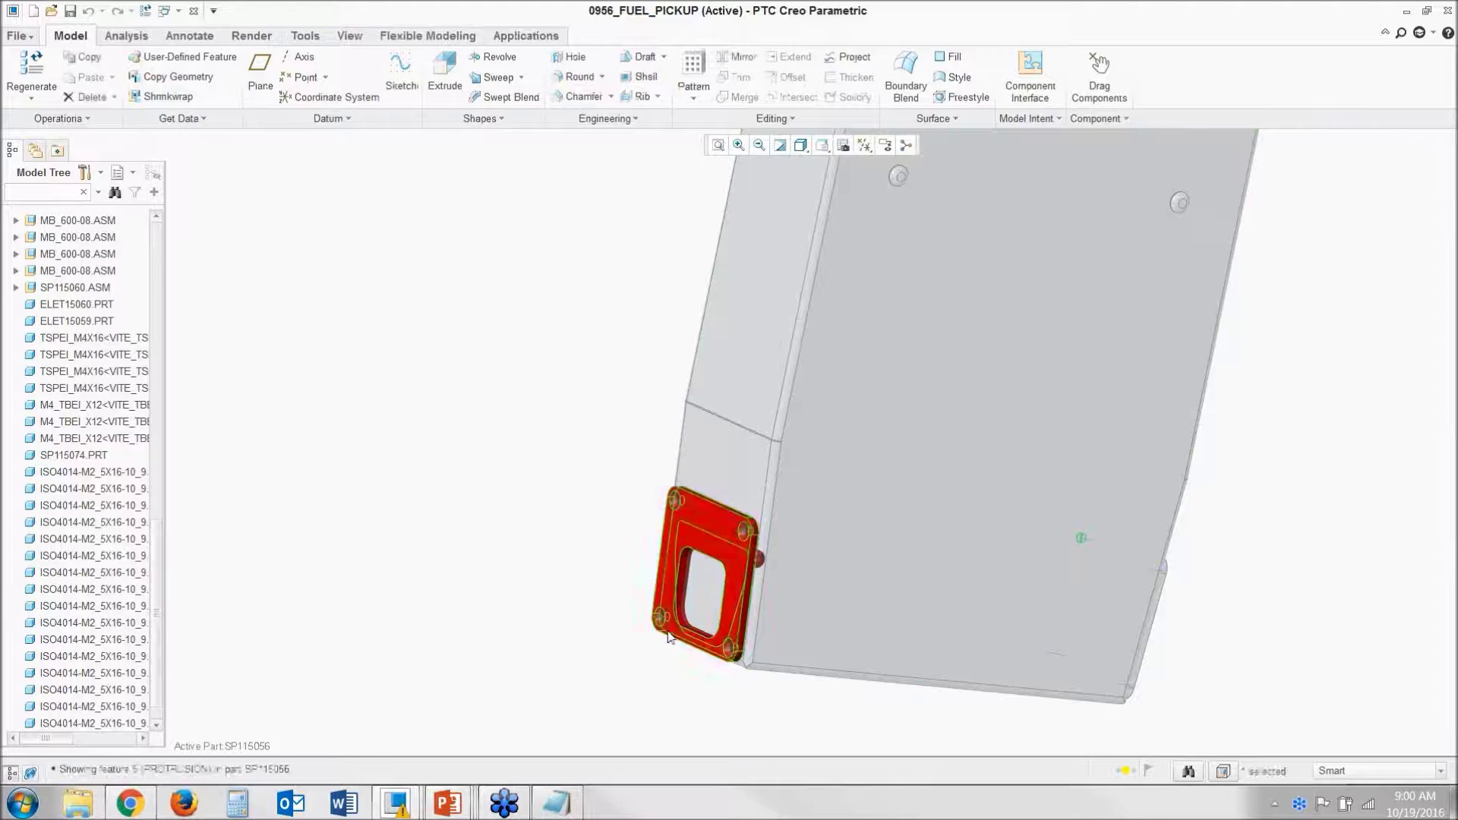
pyautogui.rightClick(668, 637)
pyautogui.click(703, 396)
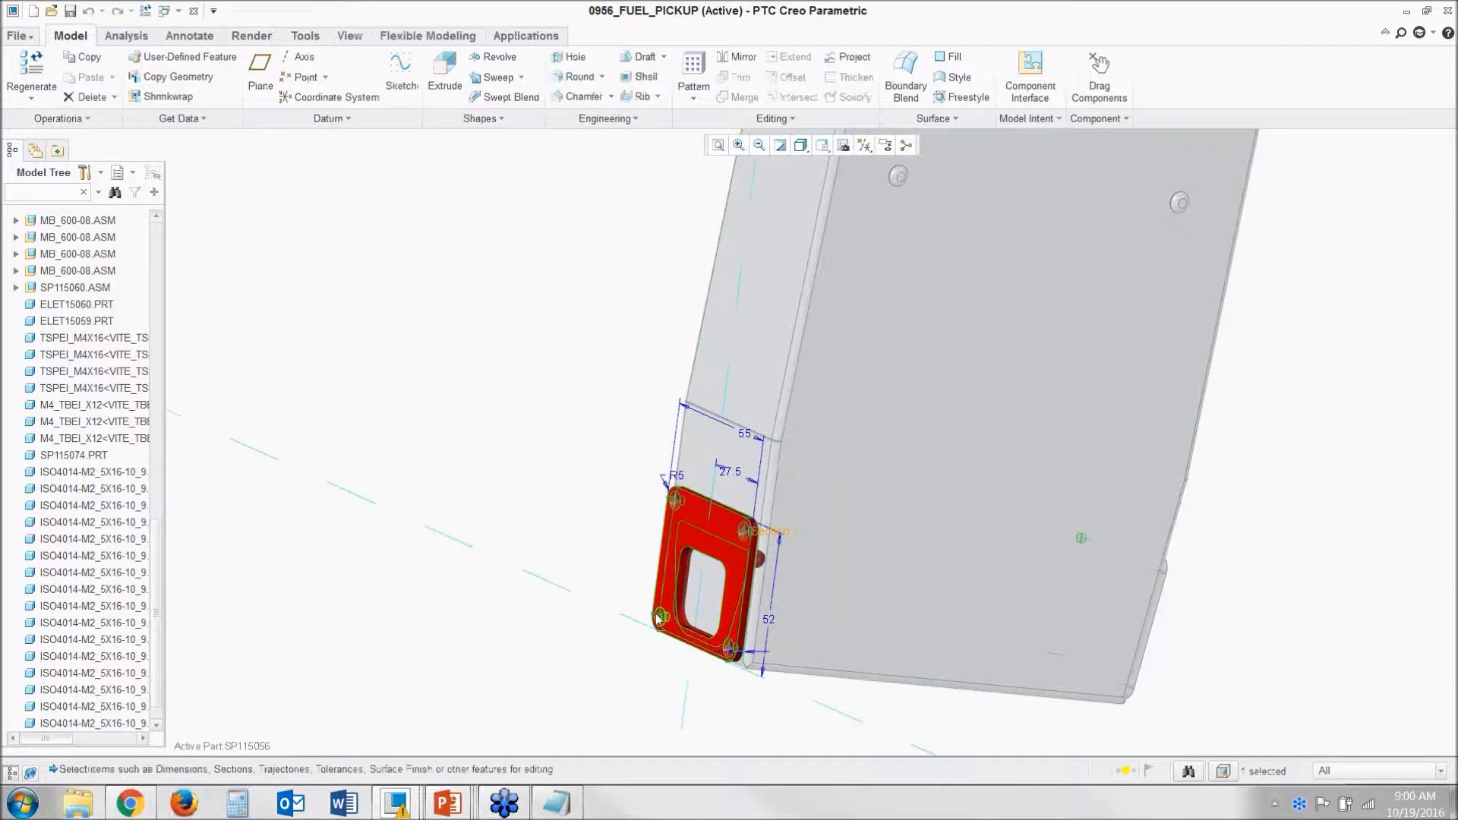
pyautogui.scroll(5, 657, 619)
pyautogui.scroll(-2, 678, 574)
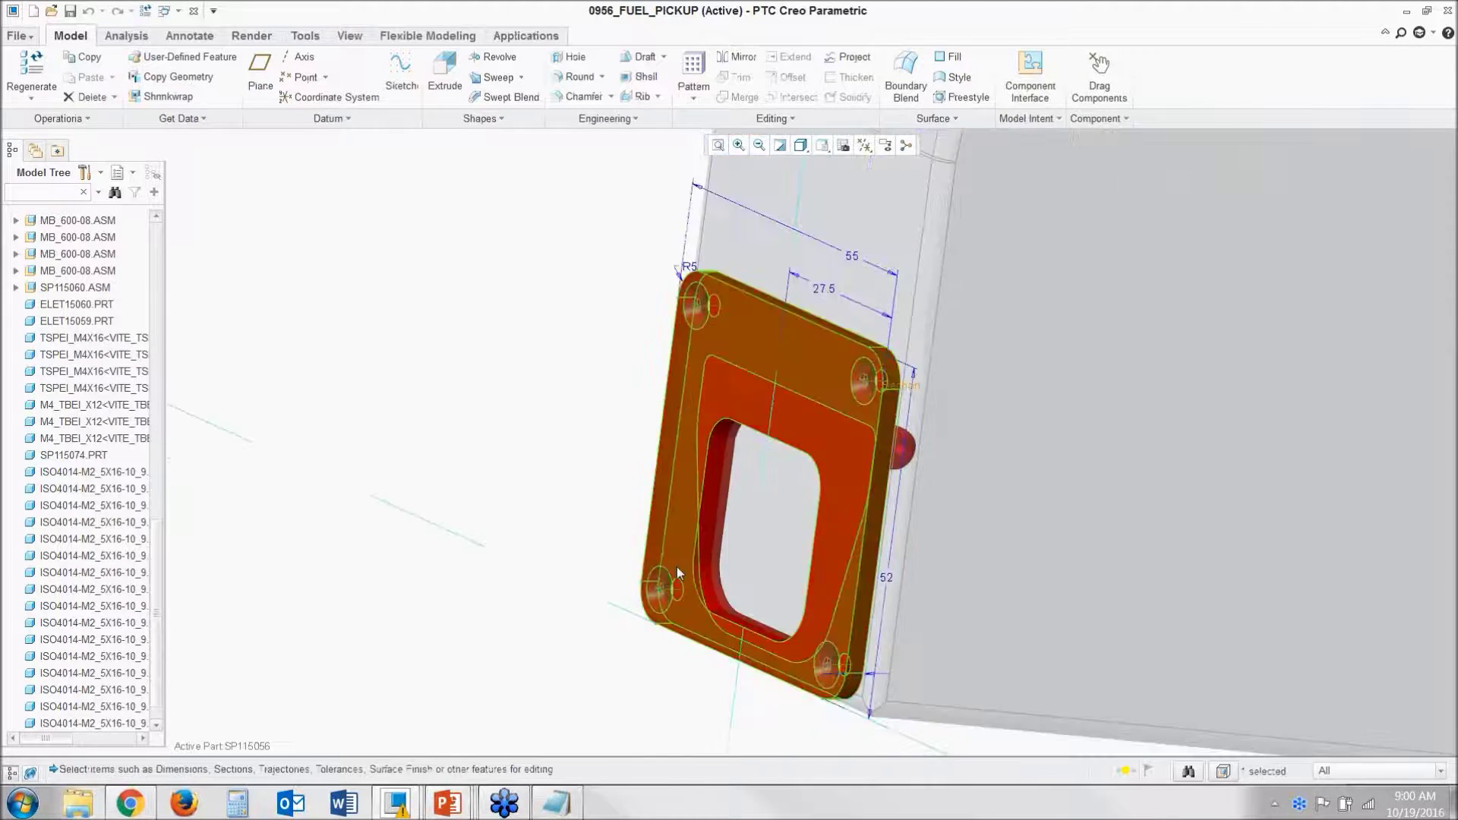
pyautogui.doubleClick(859, 674)
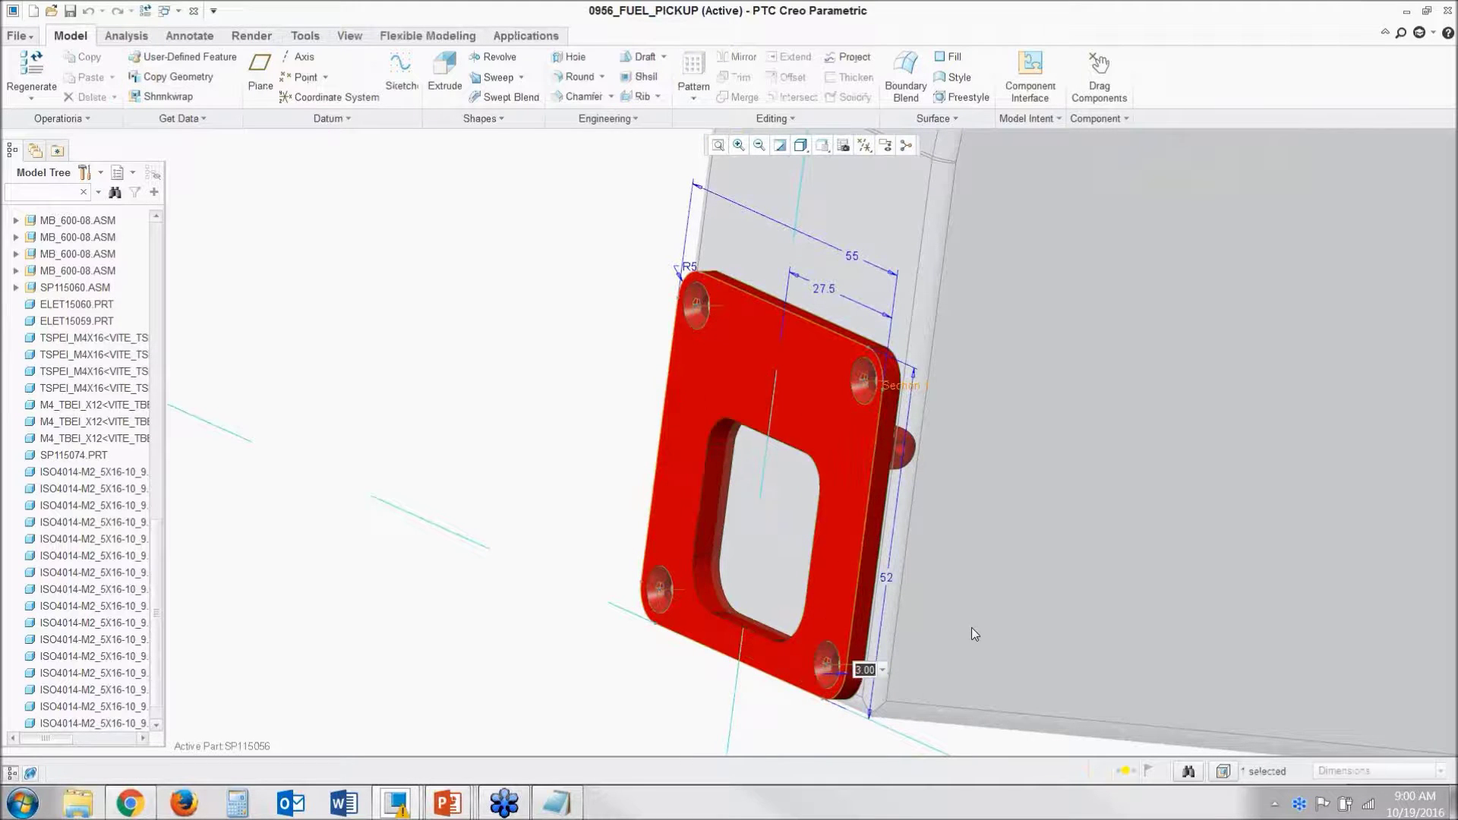
pyautogui.write('8')
pyautogui.press('Return')
pyautogui.hotkey('ctrl', 'g')
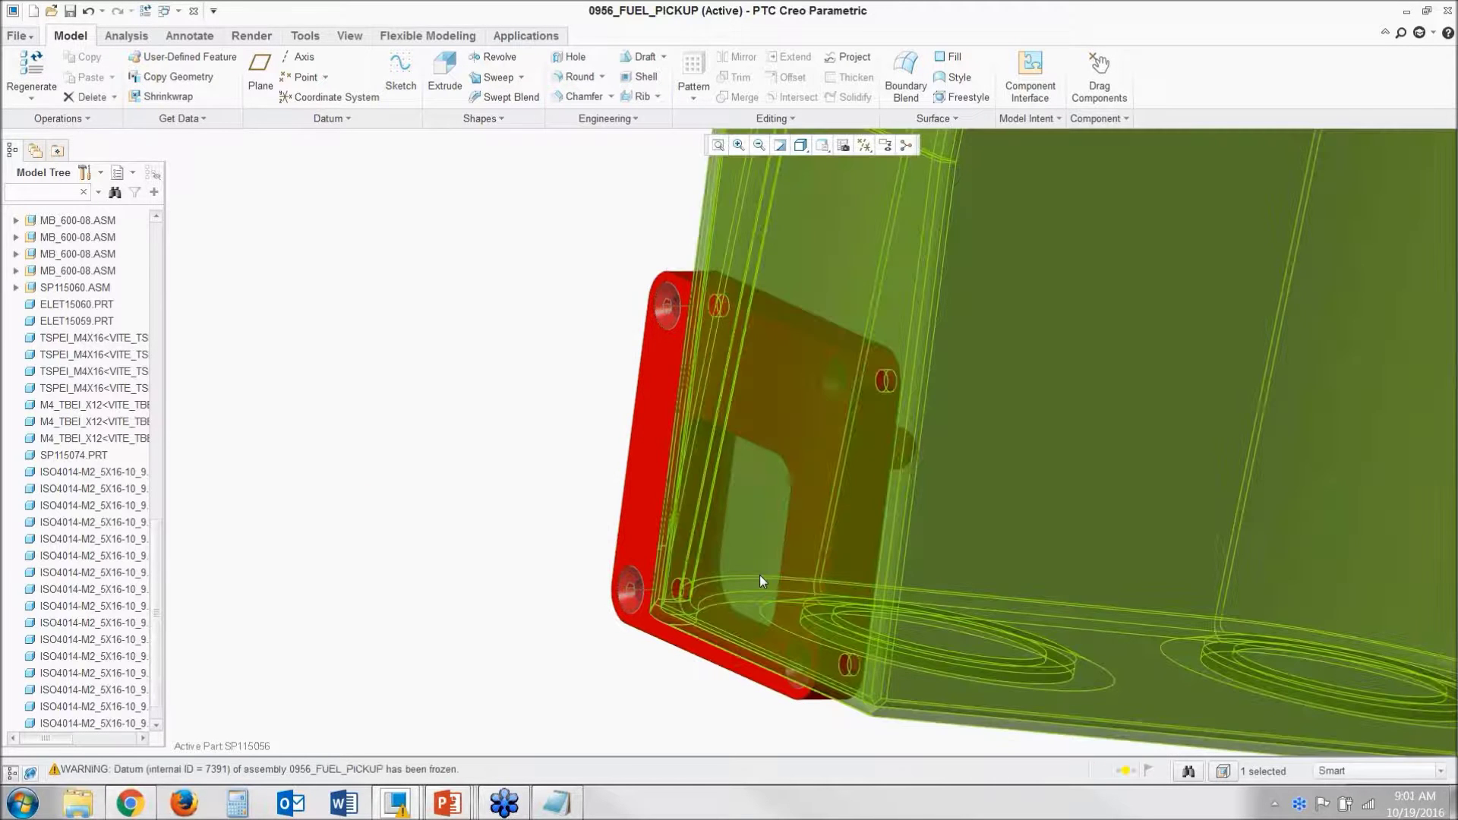
# Step: Reactivate the top-level assembly and run the Intelligent Fastener check on all screw fasteners
pyautogui.hotkey('ctrl', 'a')
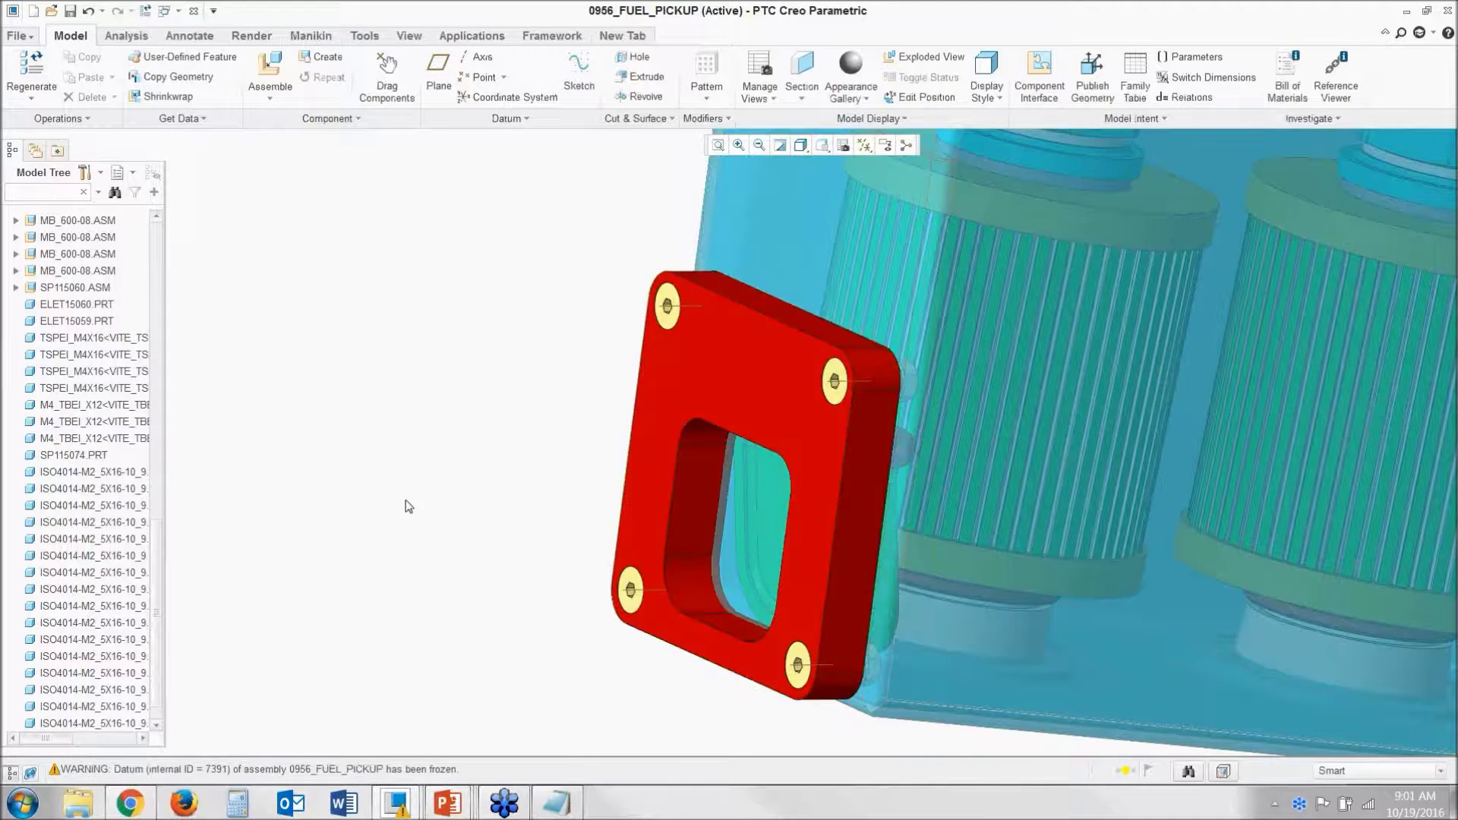
pyautogui.hotkey('ctrl', 'd')
pyautogui.moveTo(416, 490); pyautogui.dragTo(927, 590, button='middle')
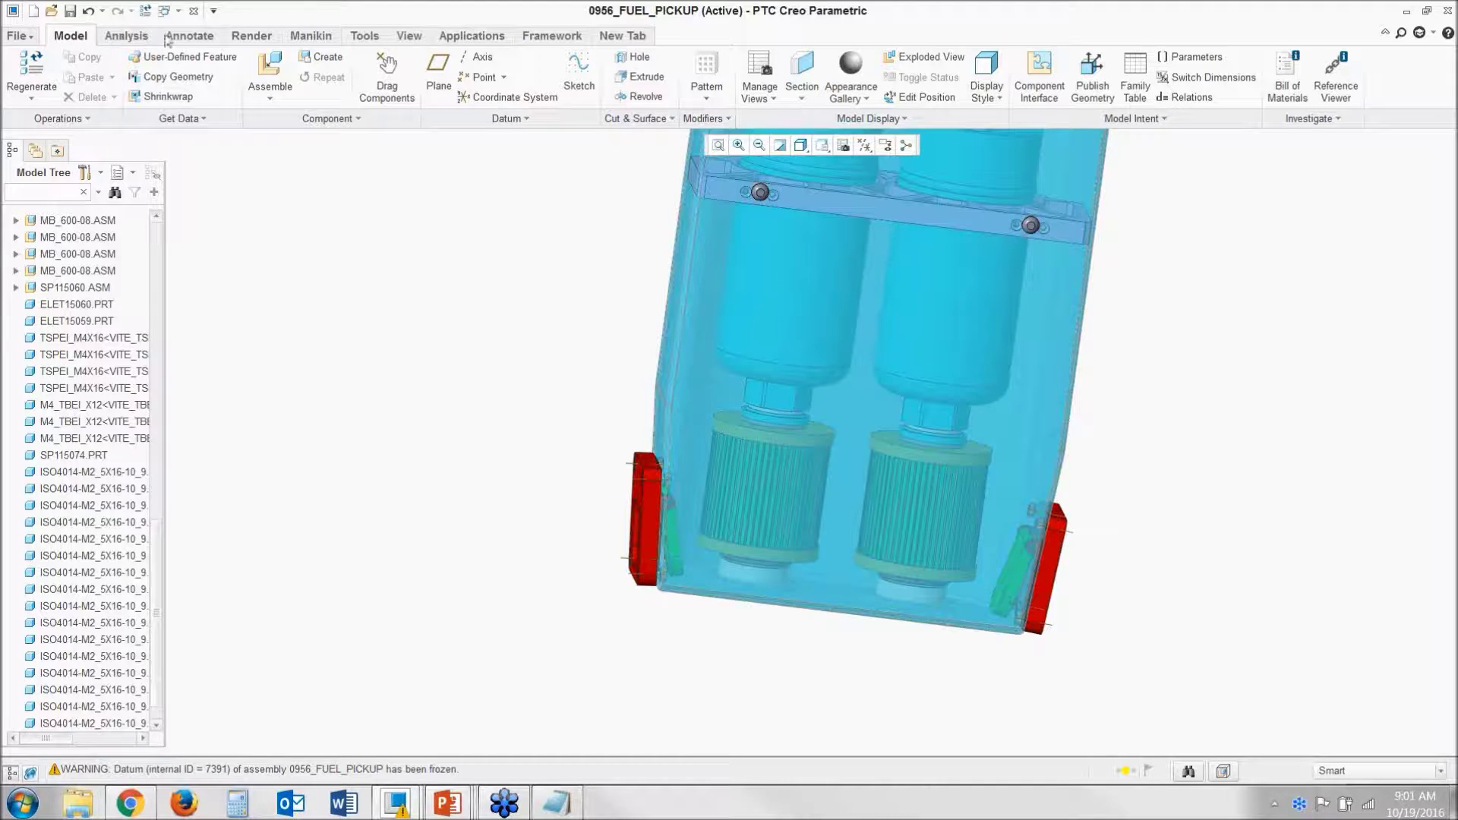
pyautogui.click(365, 38)
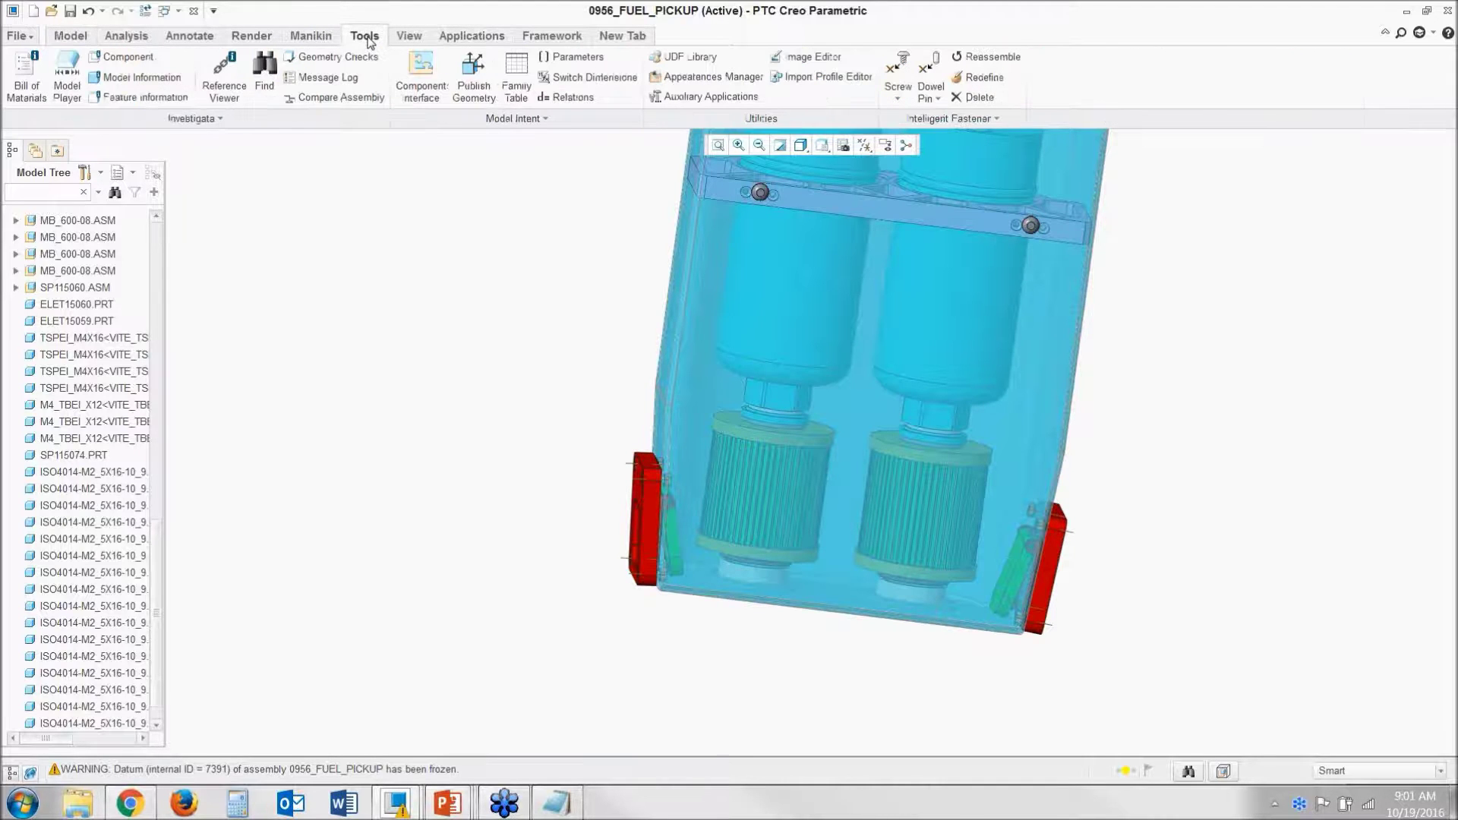
pyautogui.click(949, 119)
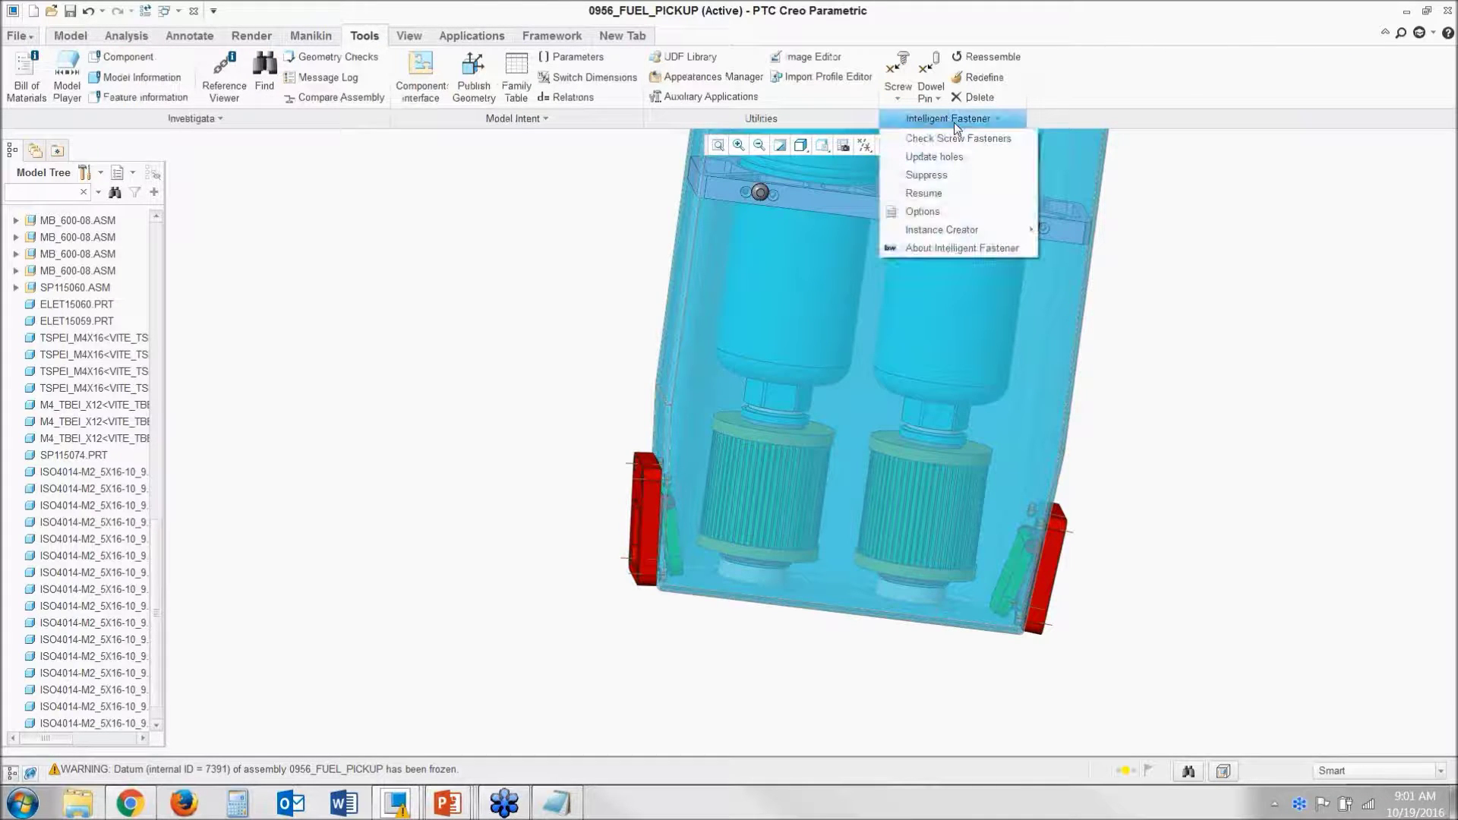
pyautogui.click(1002, 139)
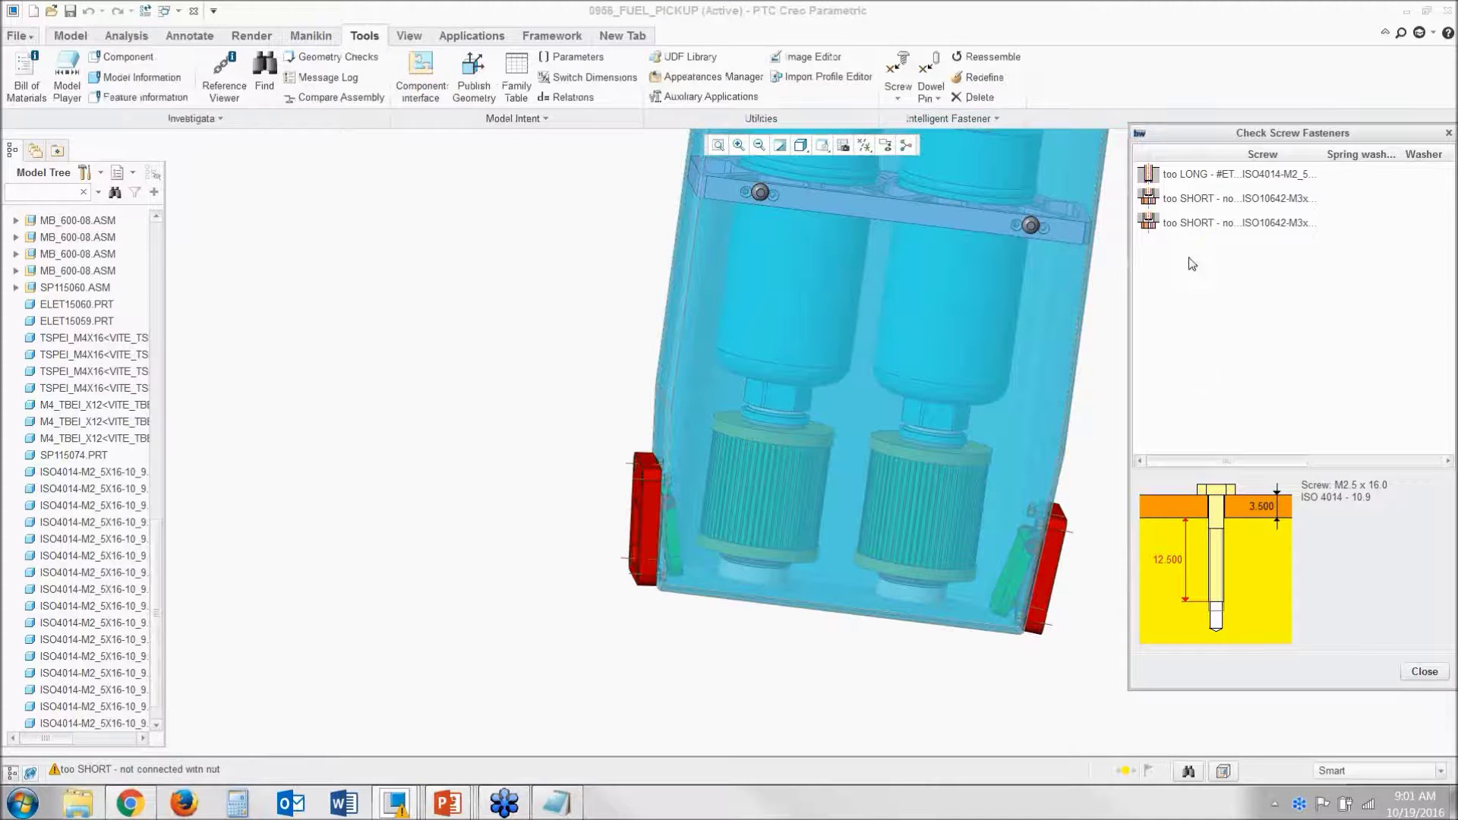
# Step: Redefine the too-short ISO 10642 M3 bracket screws with an automatically fitted length of 16 mm, keeping them patterned on both brackets
pyautogui.click(1194, 199)
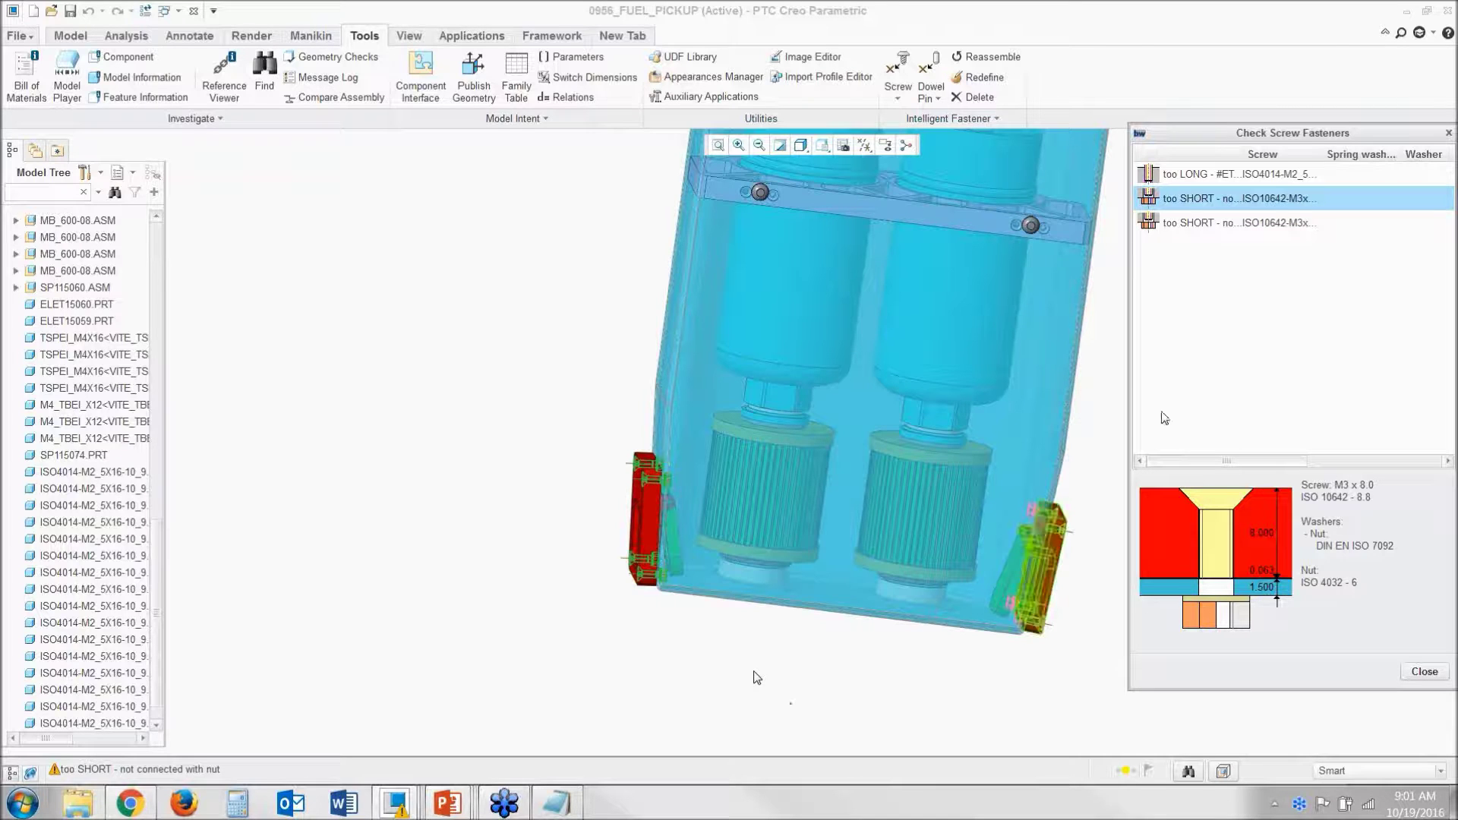
pyautogui.doubleClick(1192, 197)
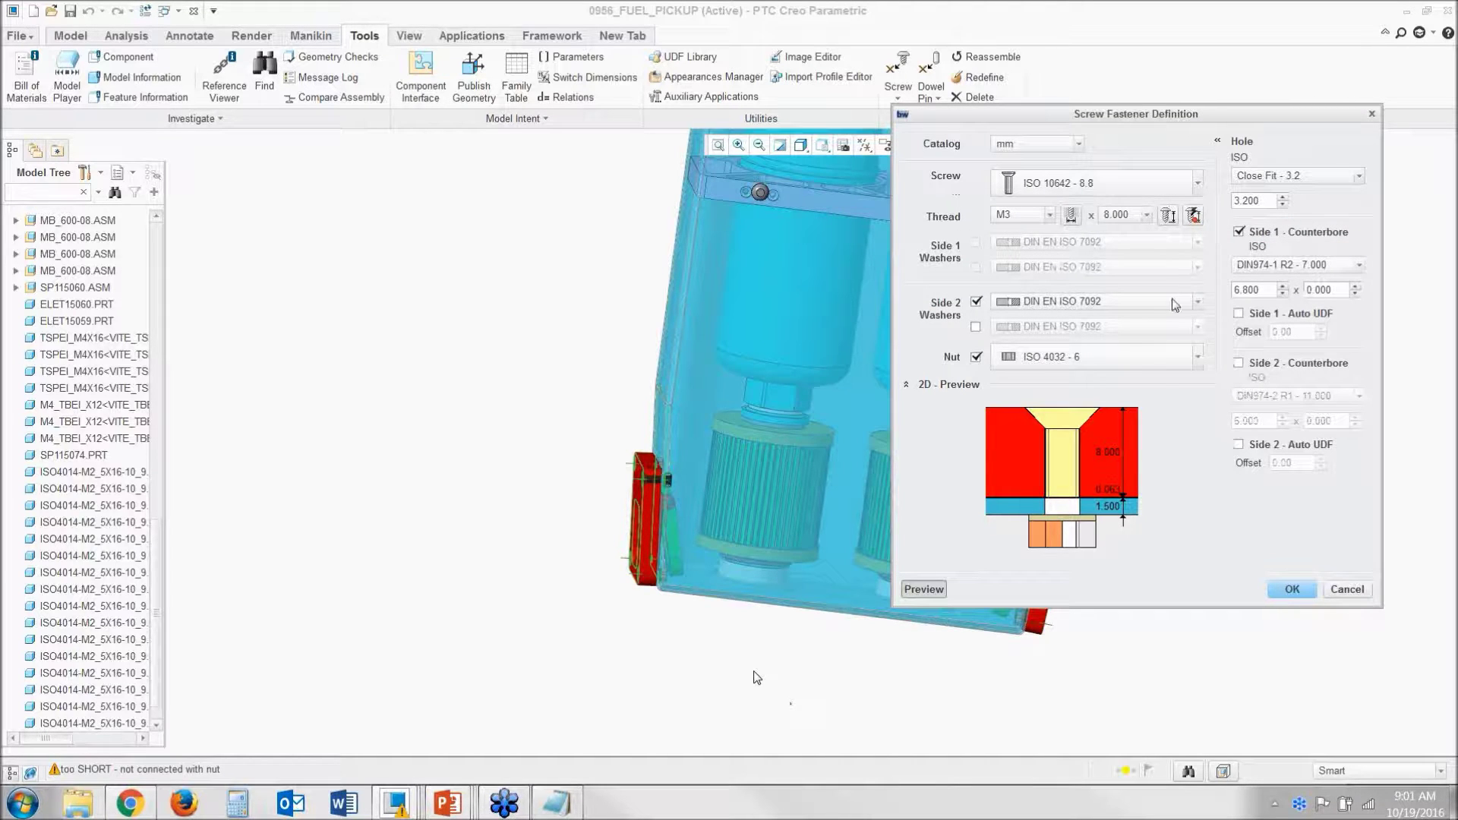
pyautogui.click(1168, 216)
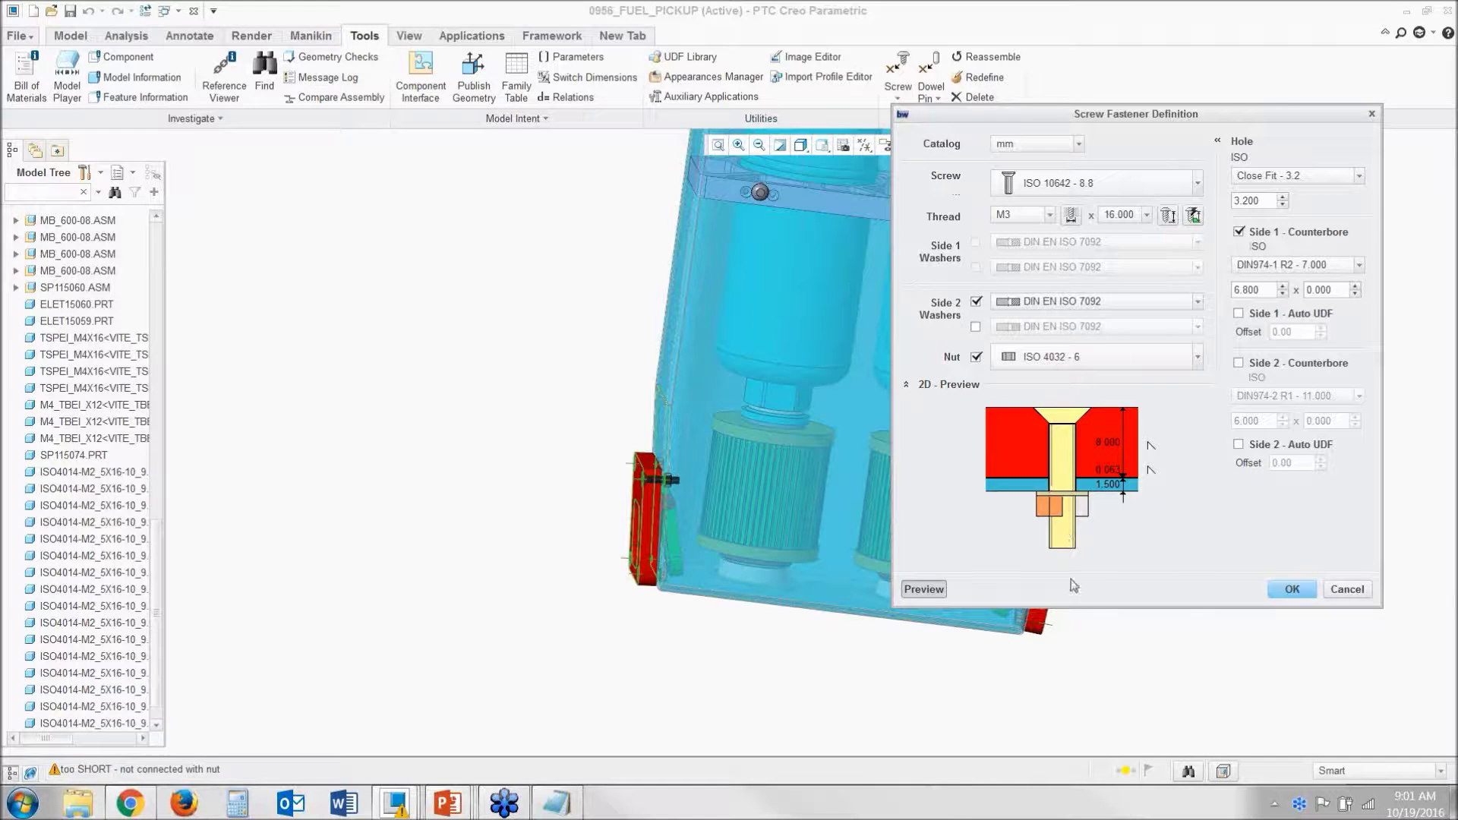
pyautogui.click(1311, 596)
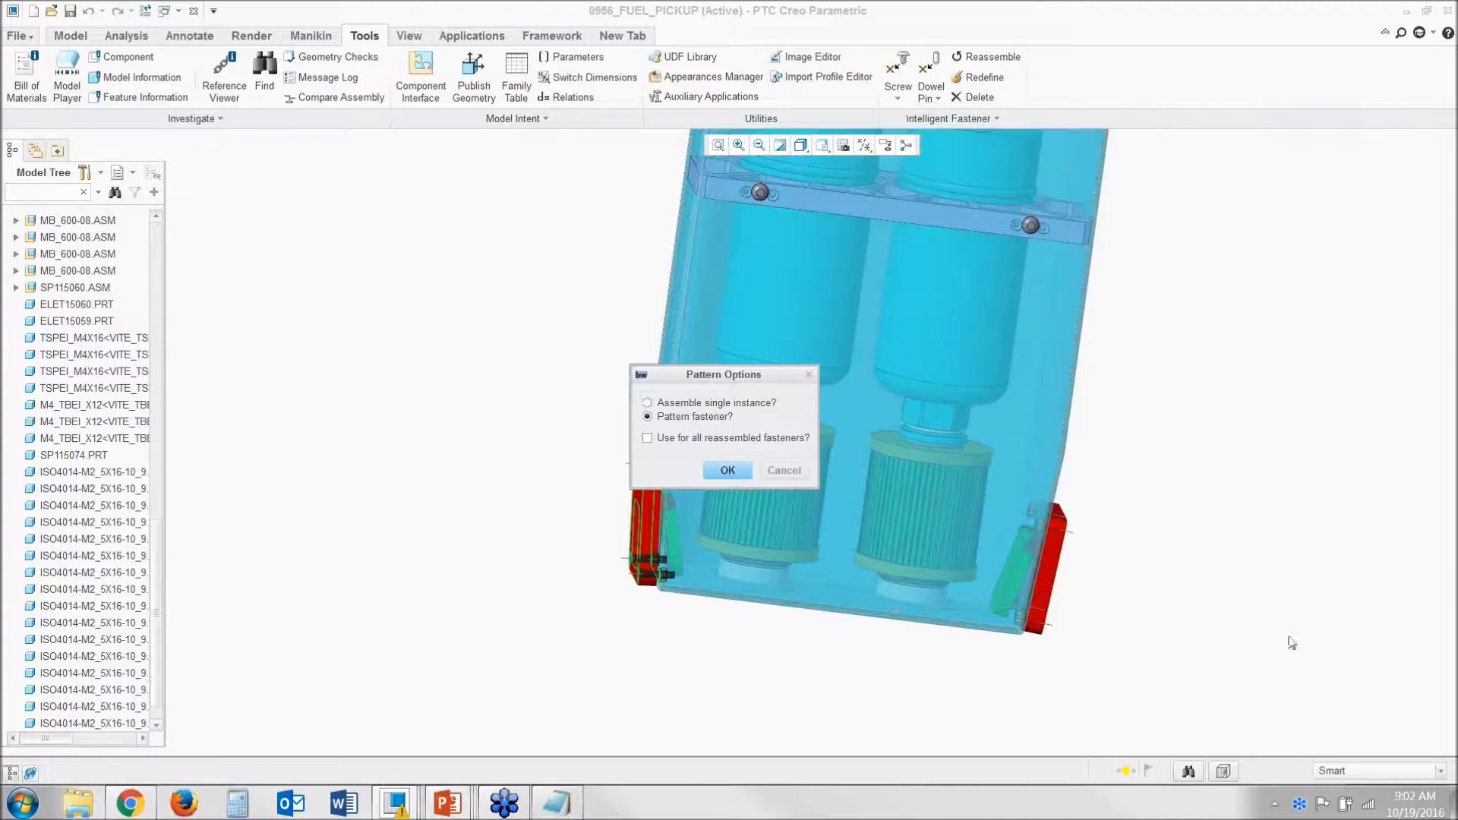
pyautogui.click(727, 470)
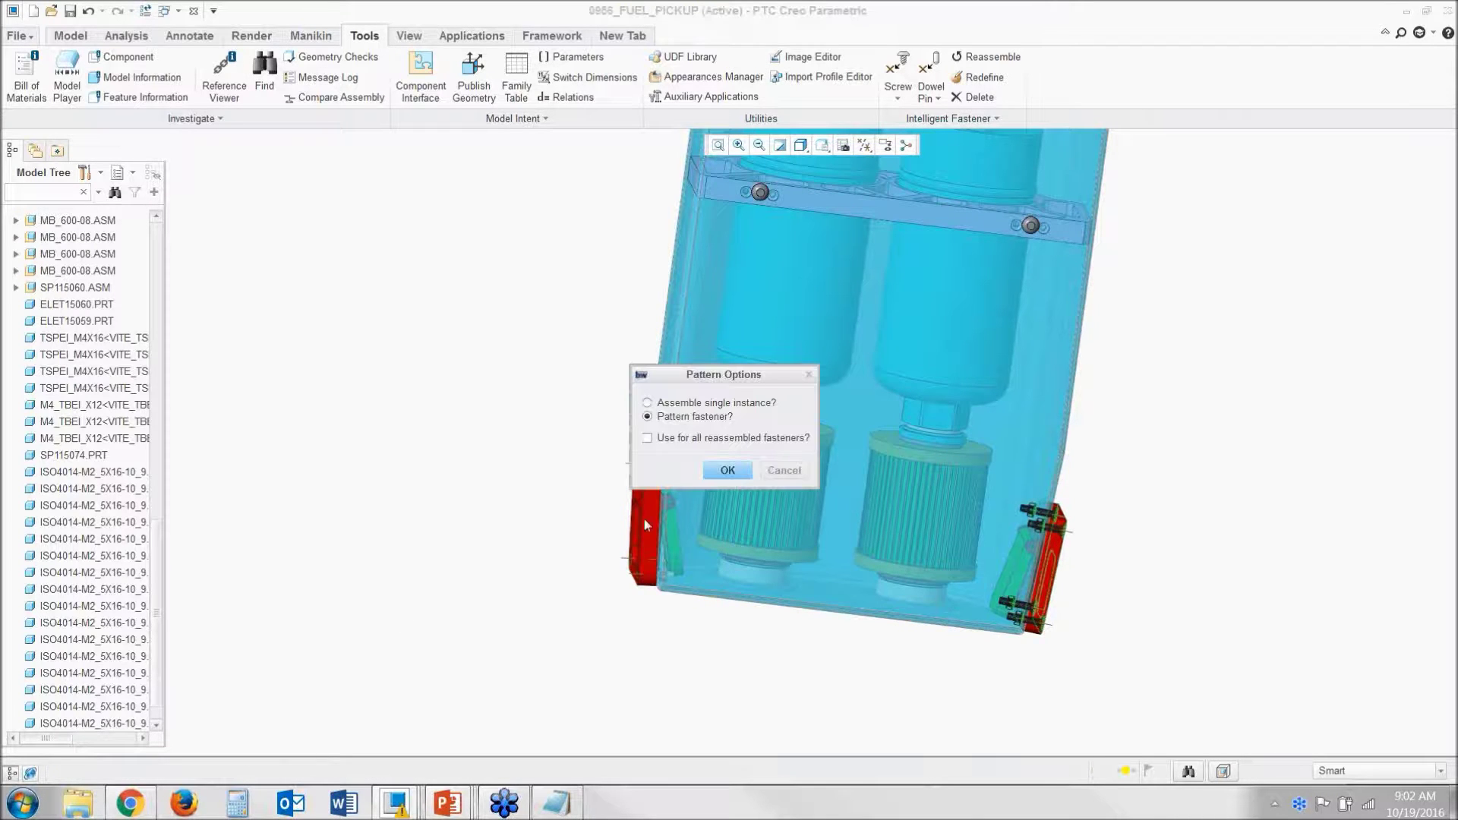
pyautogui.click(718, 467)
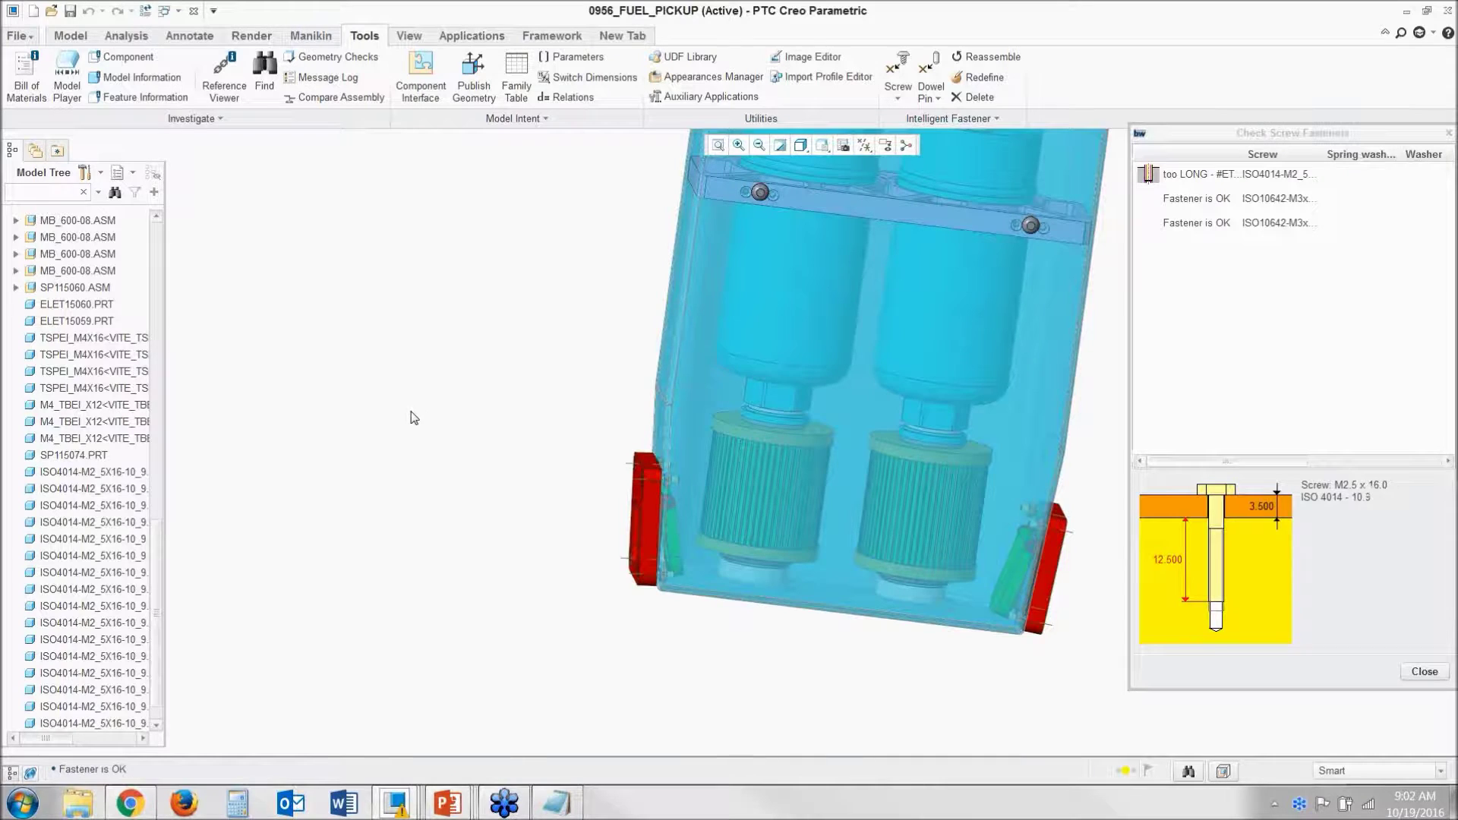
# Step: Review both ISO 10642 M3 x 16 fastener entries in the screw check and close it
pyautogui.click(1251, 202)
pyautogui.click(1245, 223)
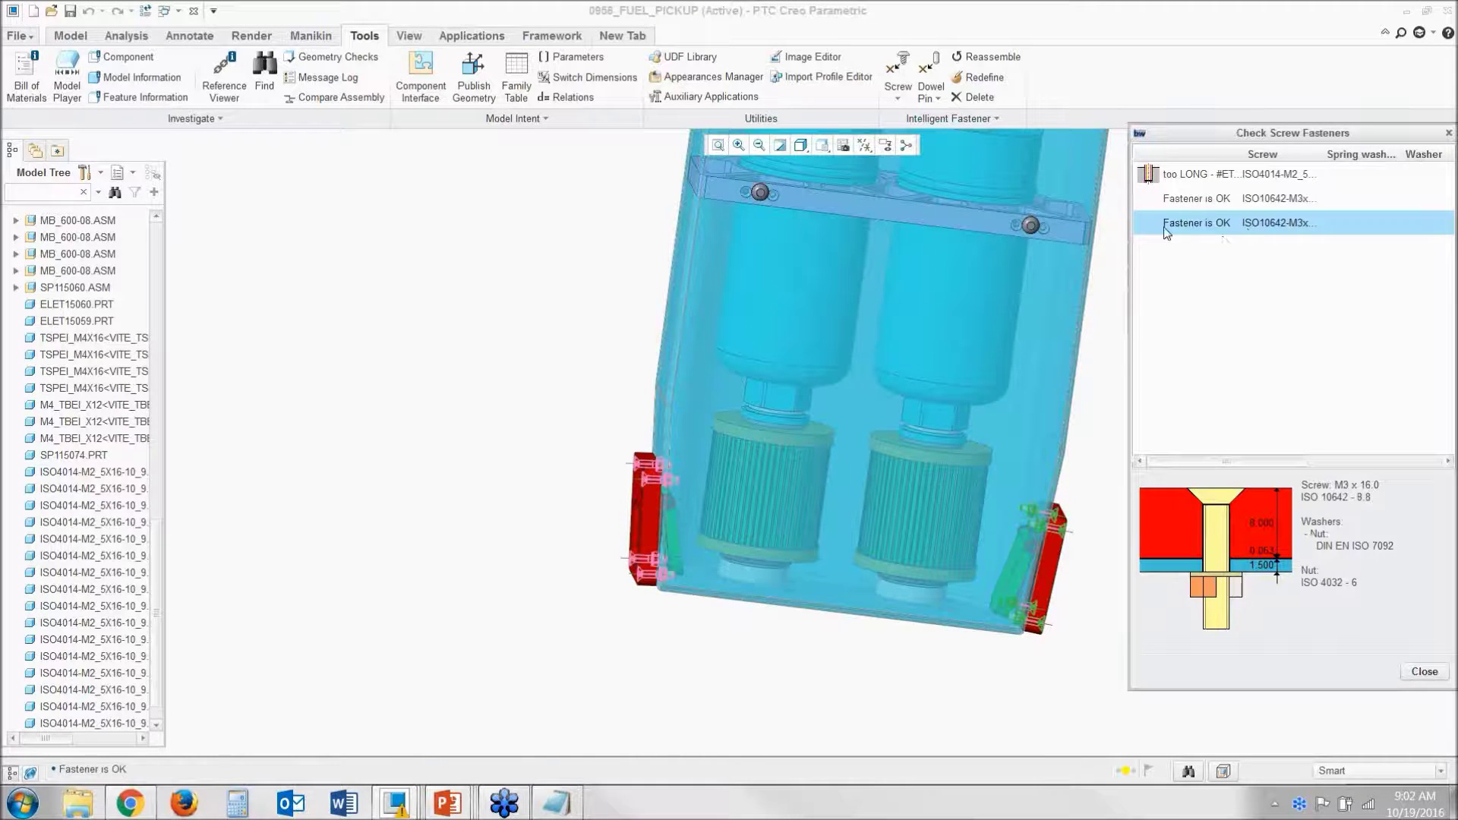
pyautogui.click(1421, 672)
# Step: Start redefining the ISO 4014 cover screw at the orange cover's near corner and change its screw type to ISO 7380-1 - 8.8
pyautogui.moveTo(757, 681); pyautogui.dragTo(949, 658, button='middle')
pyautogui.scroll(-10, 980, 470)
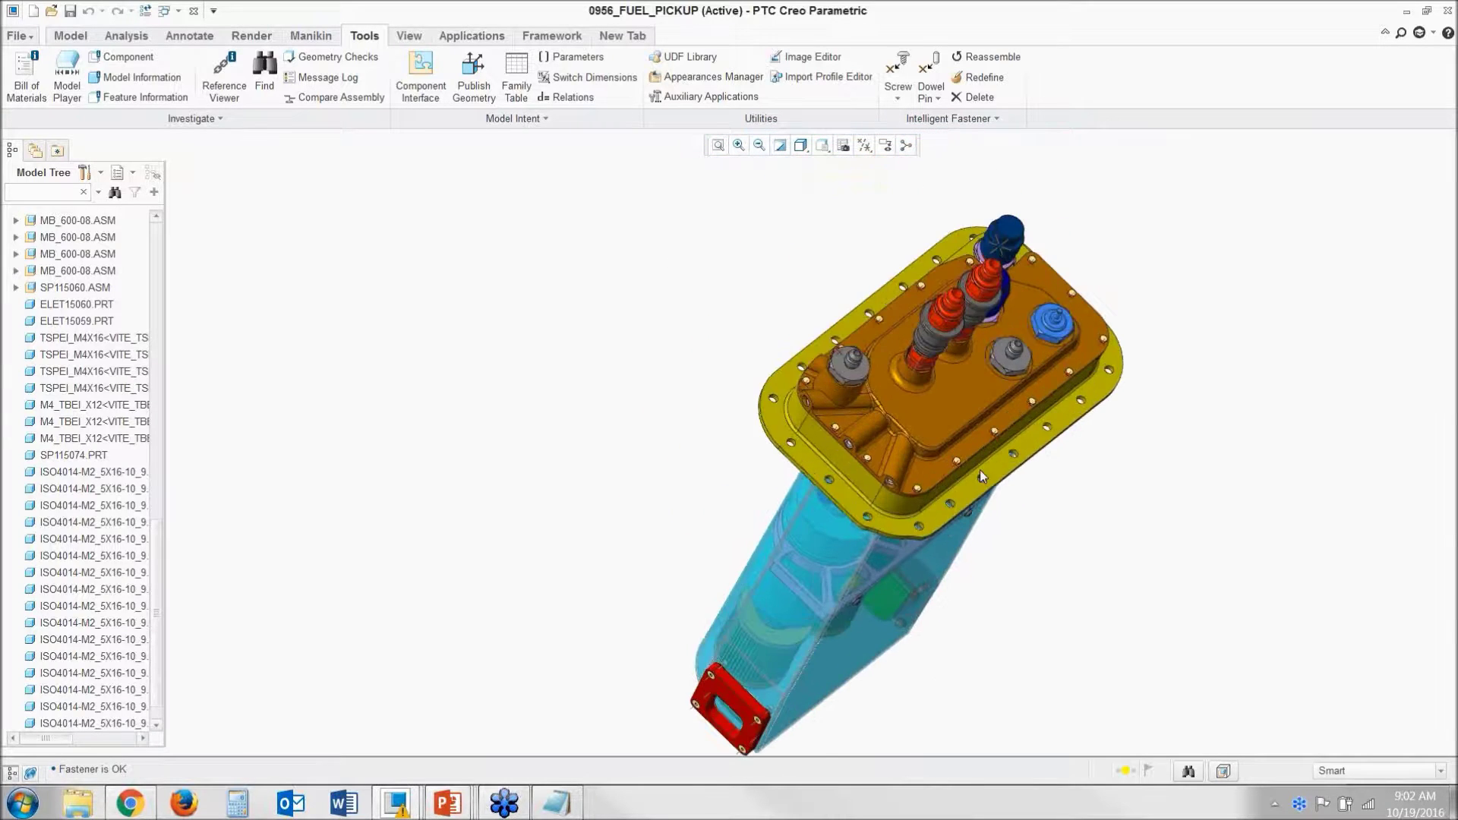
pyautogui.scroll(-2, 812, 481)
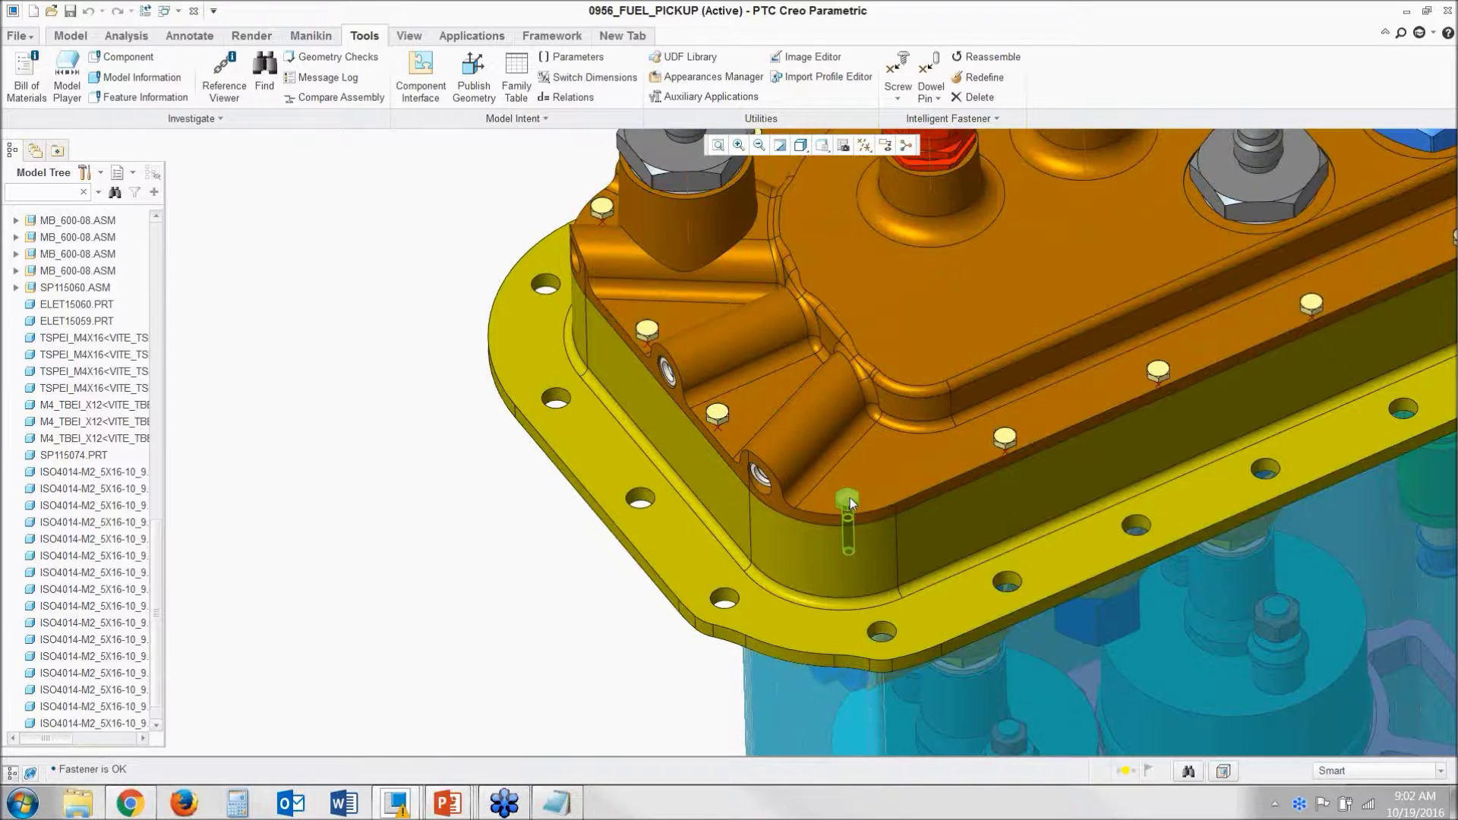
pyautogui.click(849, 498)
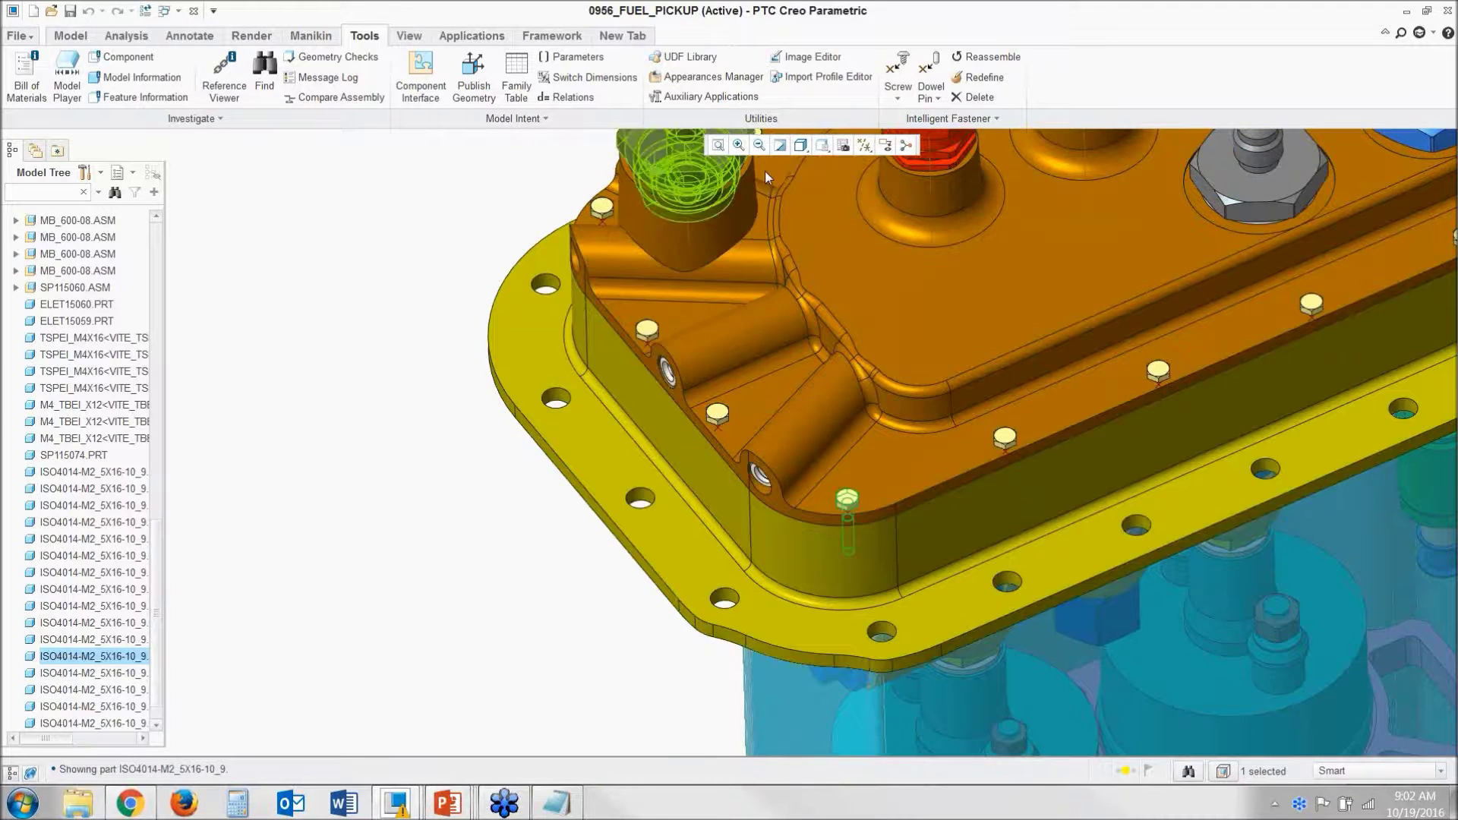
pyautogui.click(975, 80)
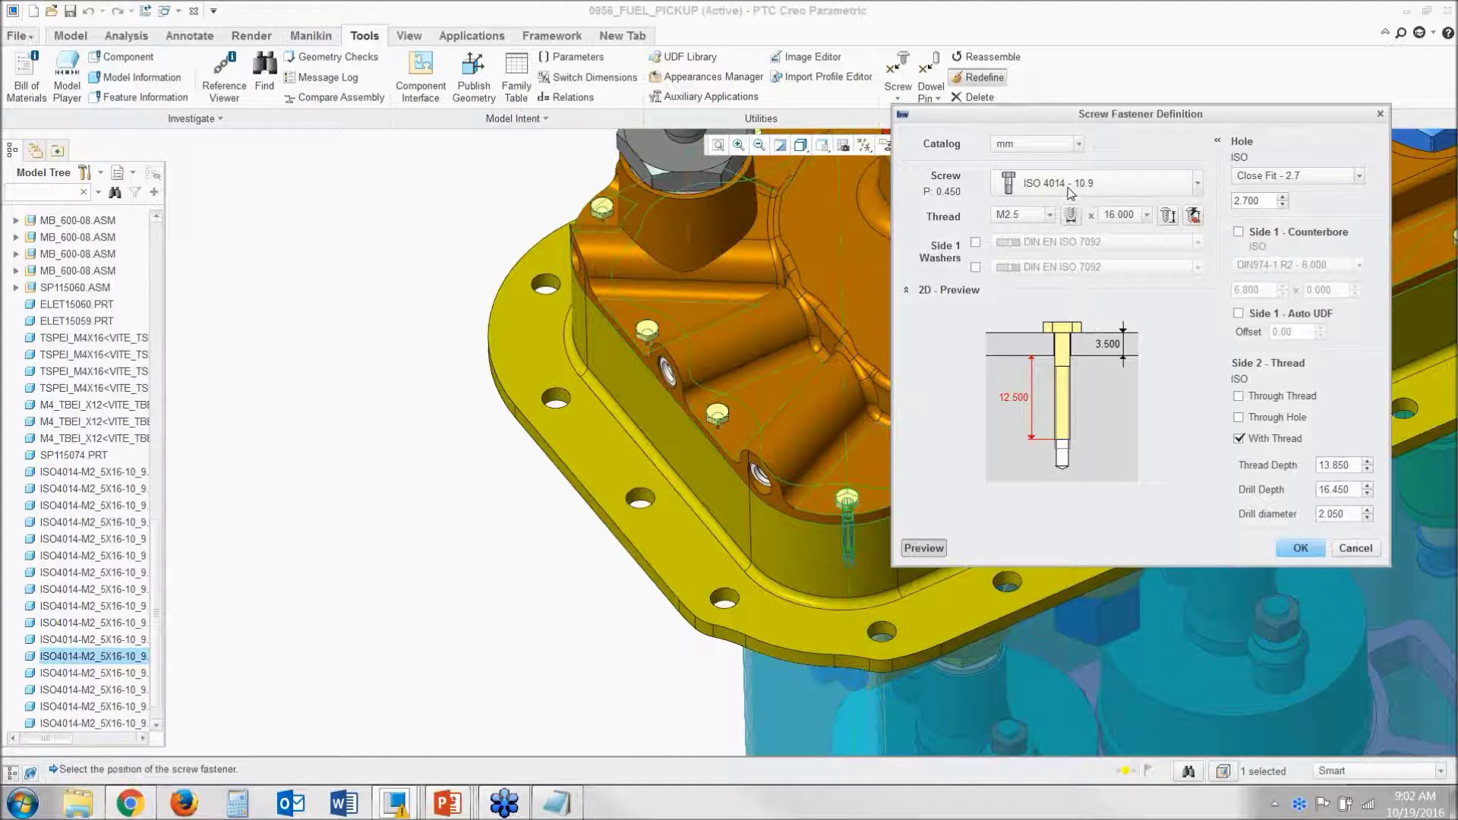
pyautogui.click(1070, 192)
pyautogui.moveTo(1197, 231); pyautogui.dragTo(1195, 274)
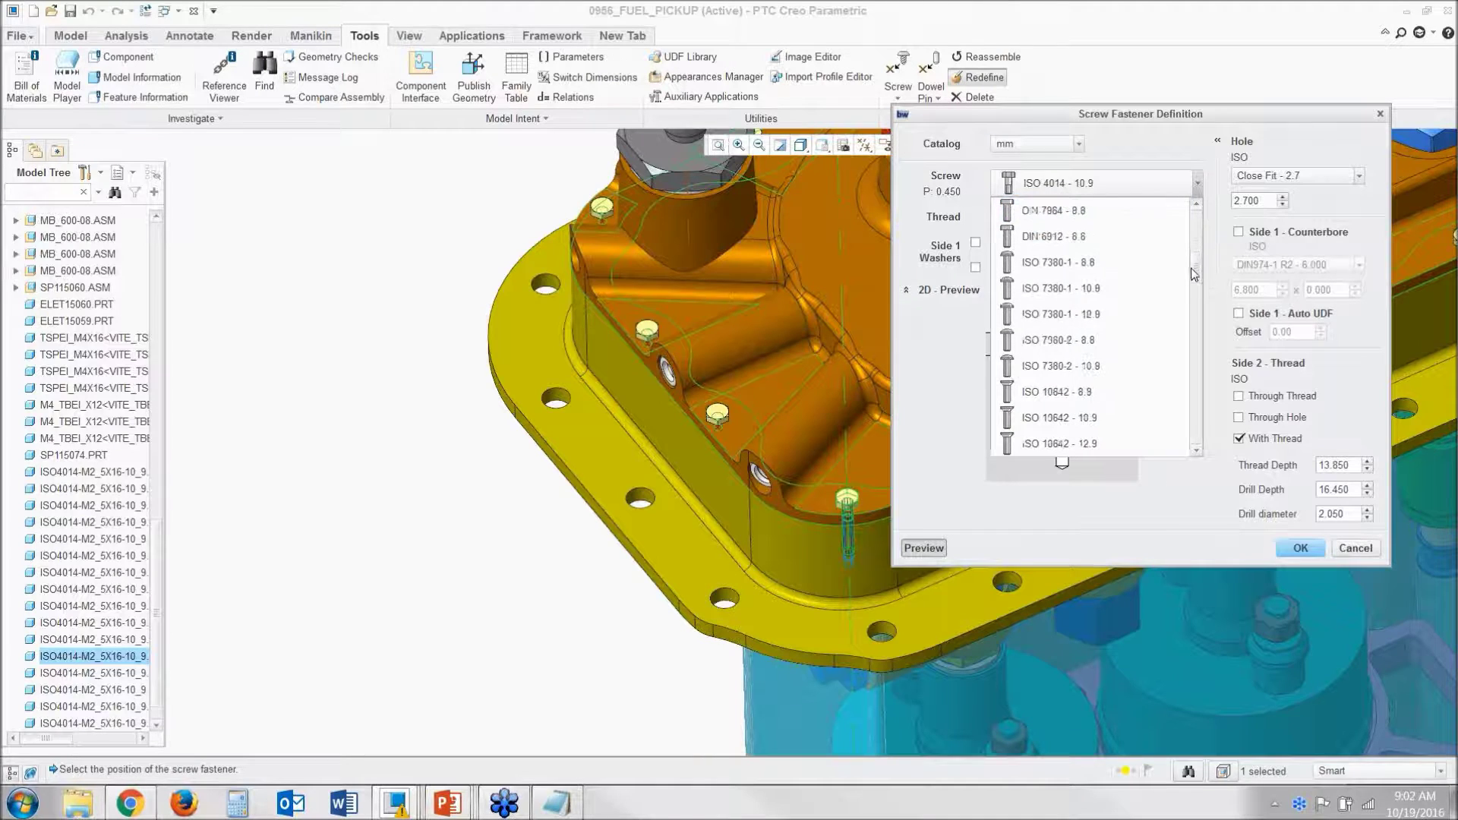
pyautogui.click(1128, 264)
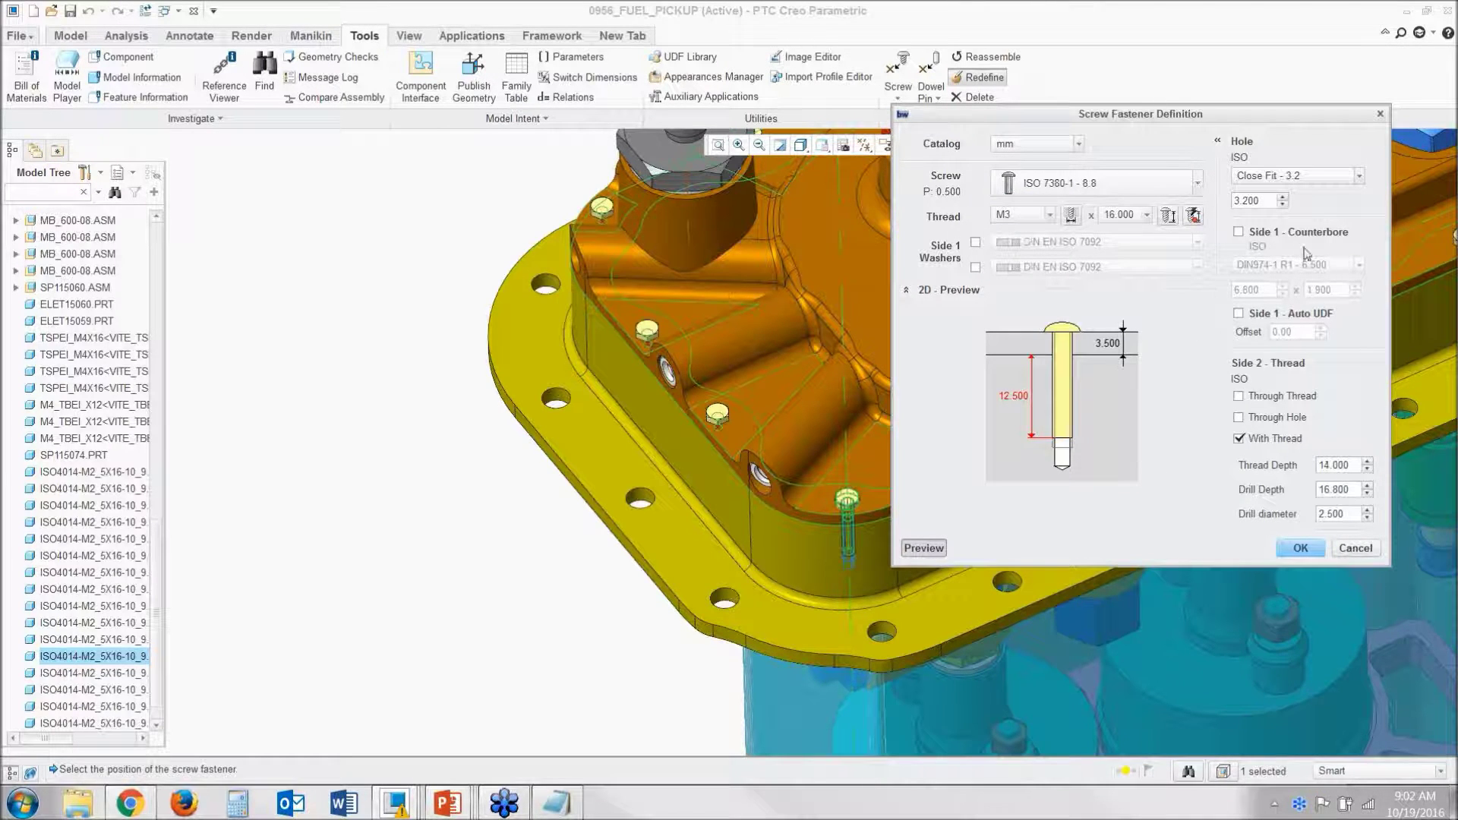
# Step: Add a side 1 counterbore to the cover screw, fit its length automatically to 7 mm, and apply the redefinition
pyautogui.click(1238, 233)
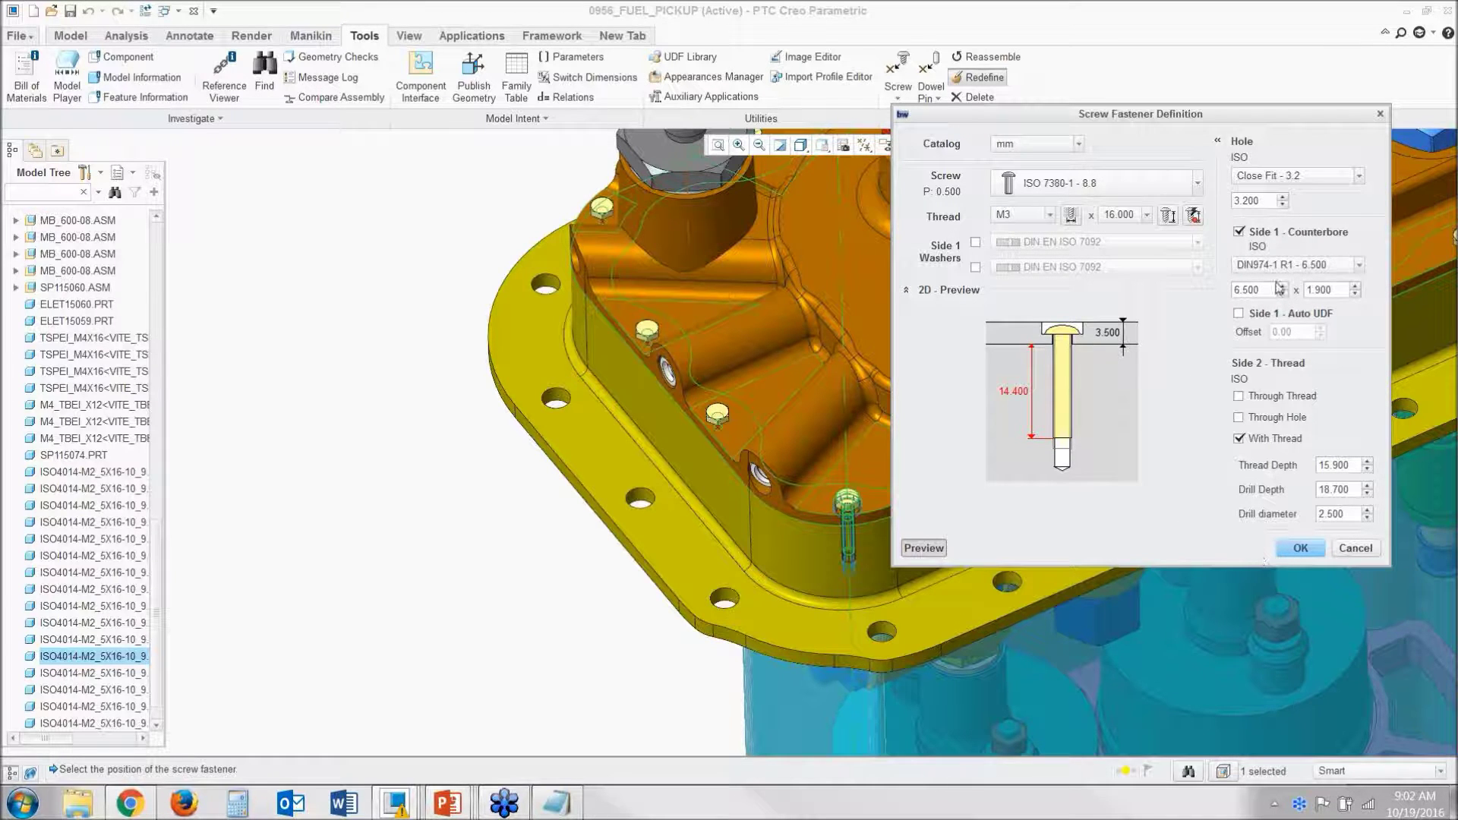
pyautogui.click(1168, 216)
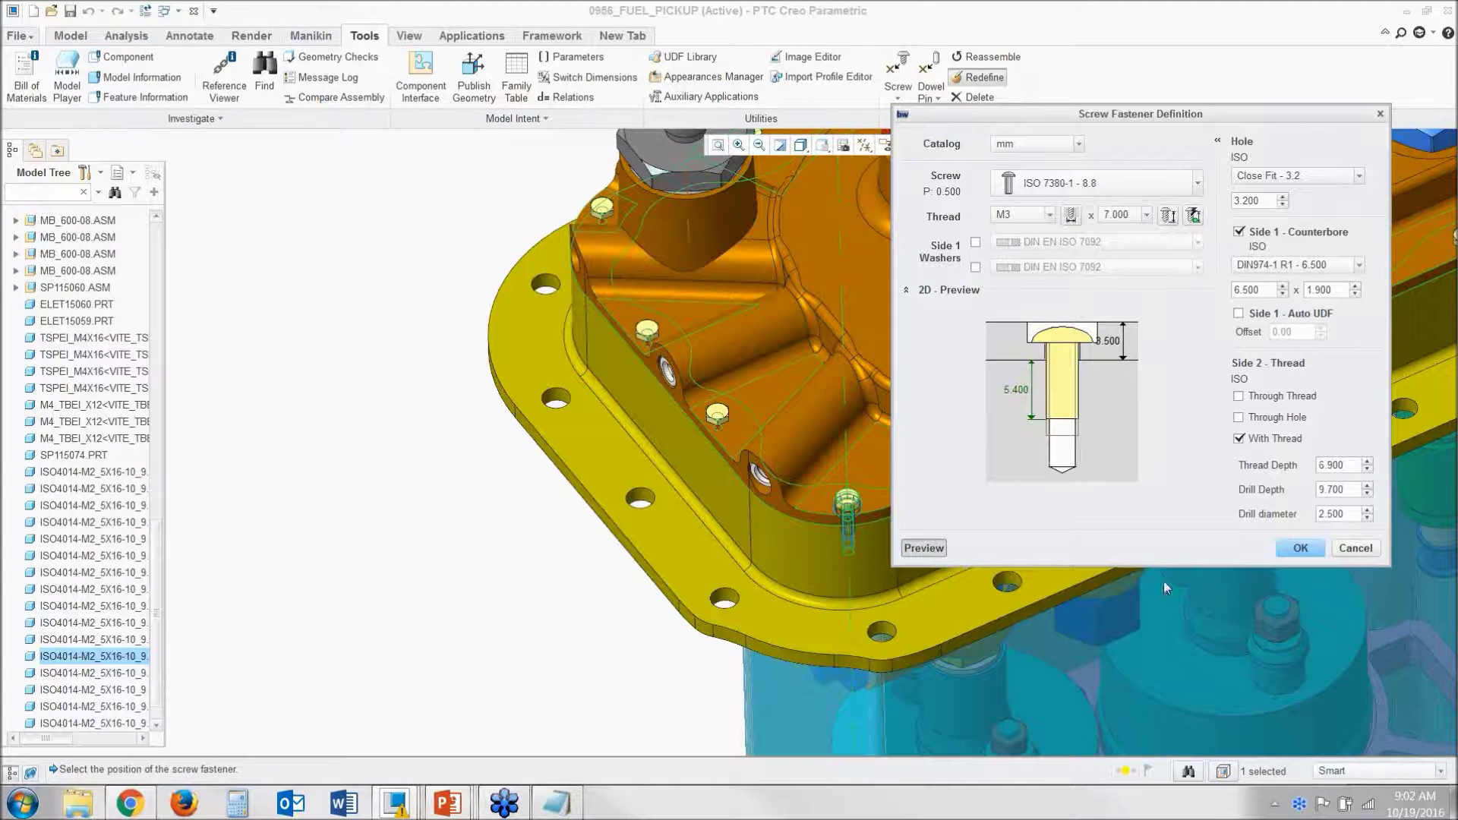
pyautogui.click(1295, 549)
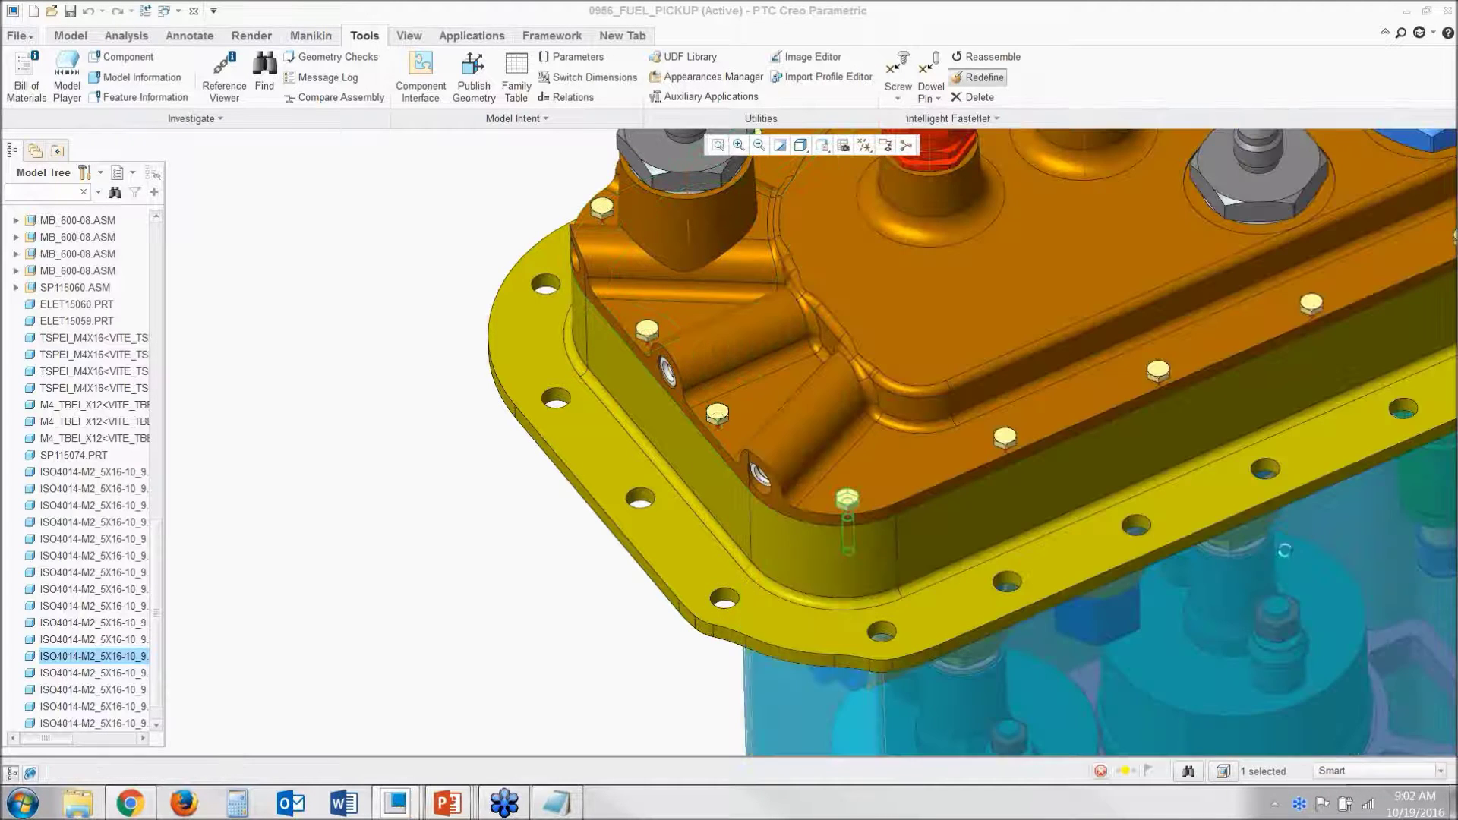